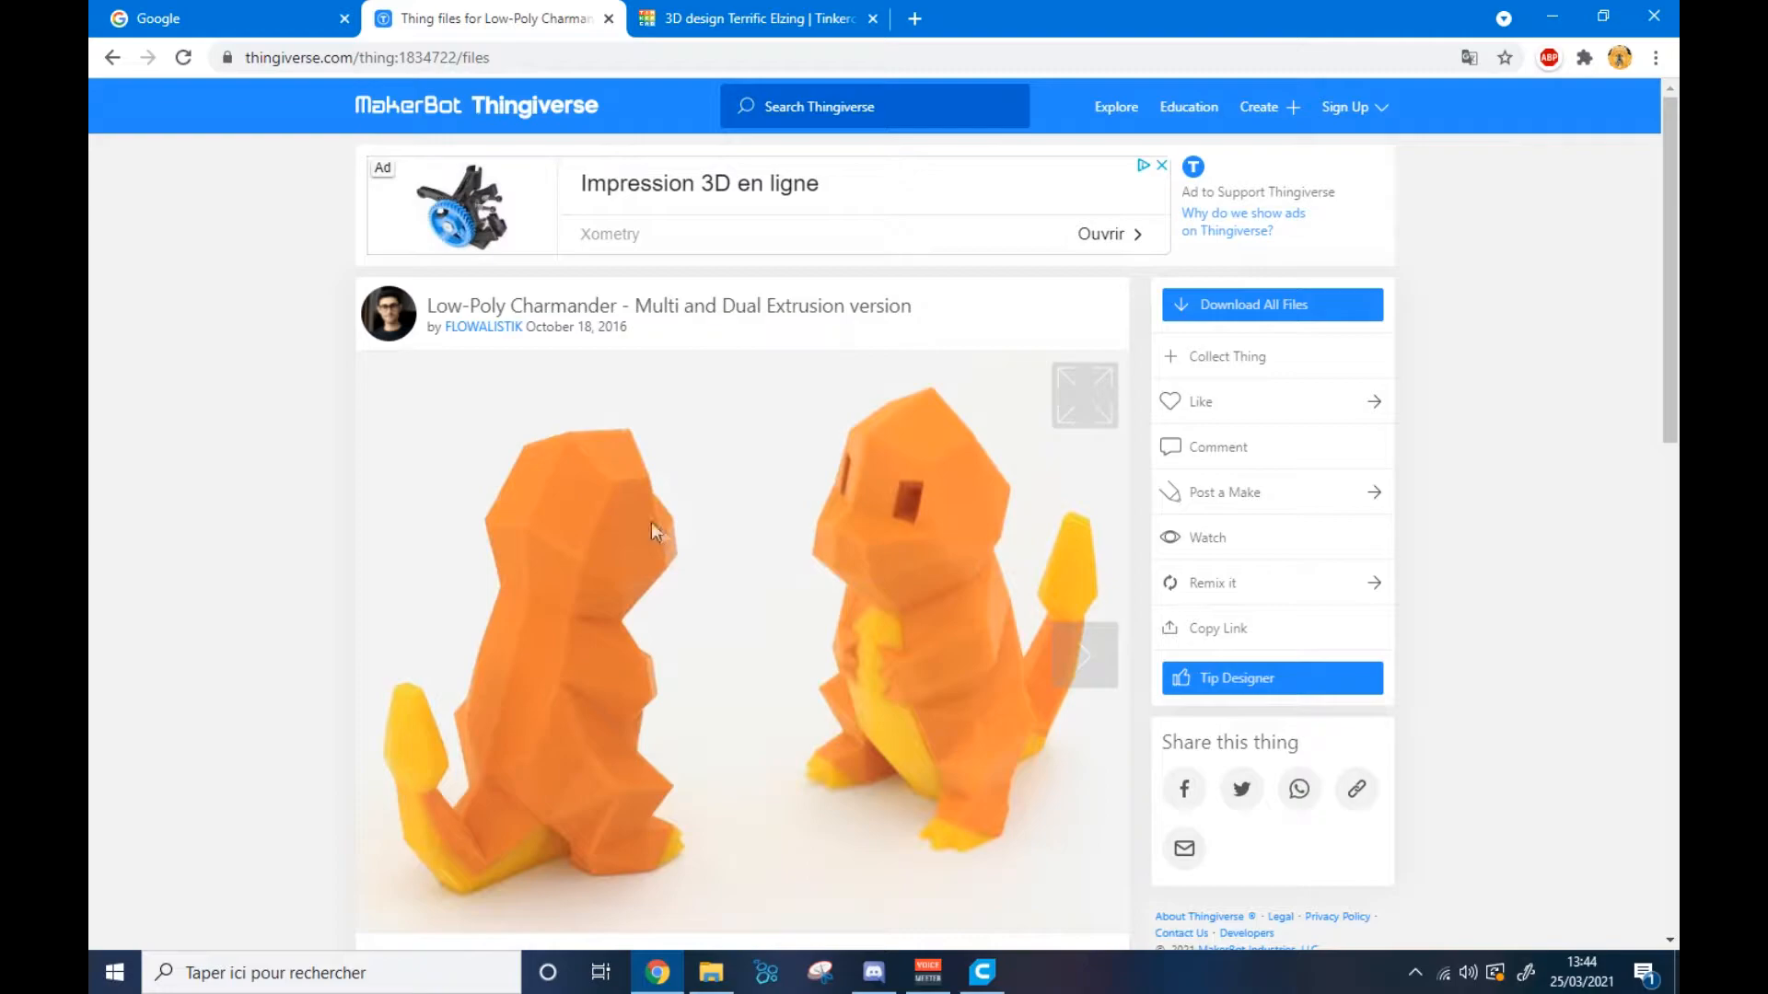
- Examine the Low-Poly Charmander page's preview images, comparing the separate body and details models
scroll(741, 715, "down", 2)
scroll(745, 722, "down", 3)
scroll(590, 752, "up", 2)
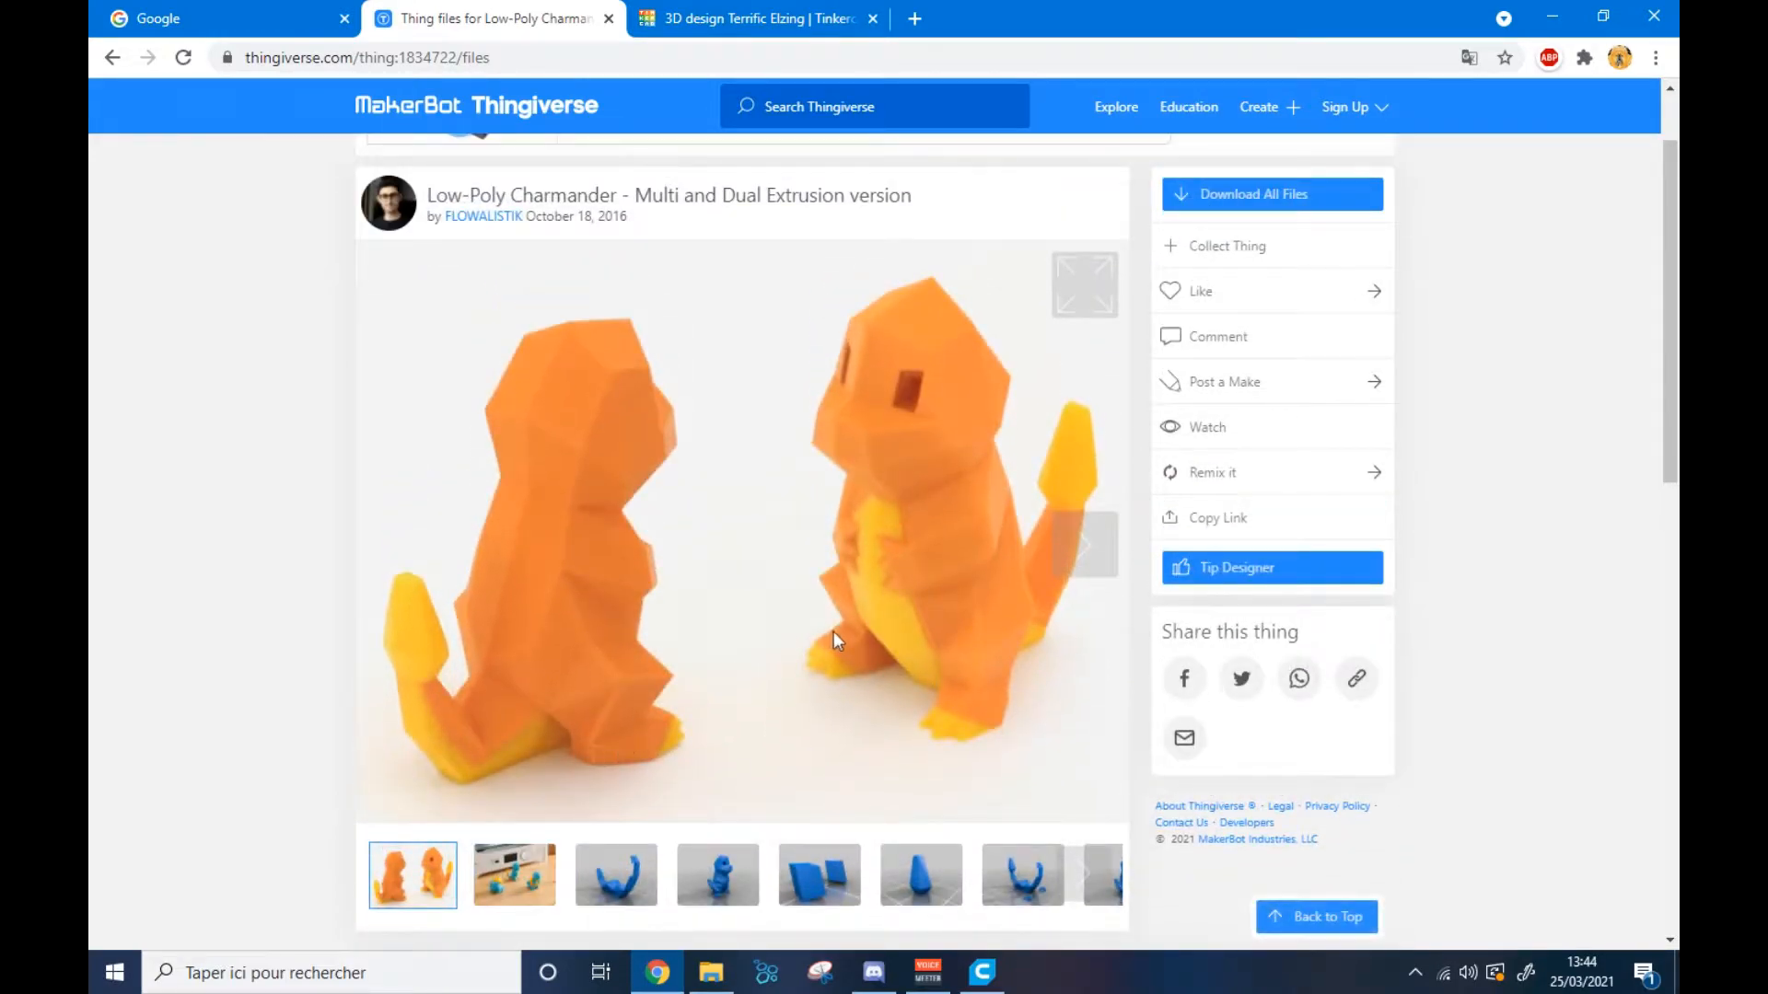
scroll(832, 632, "down", 2)
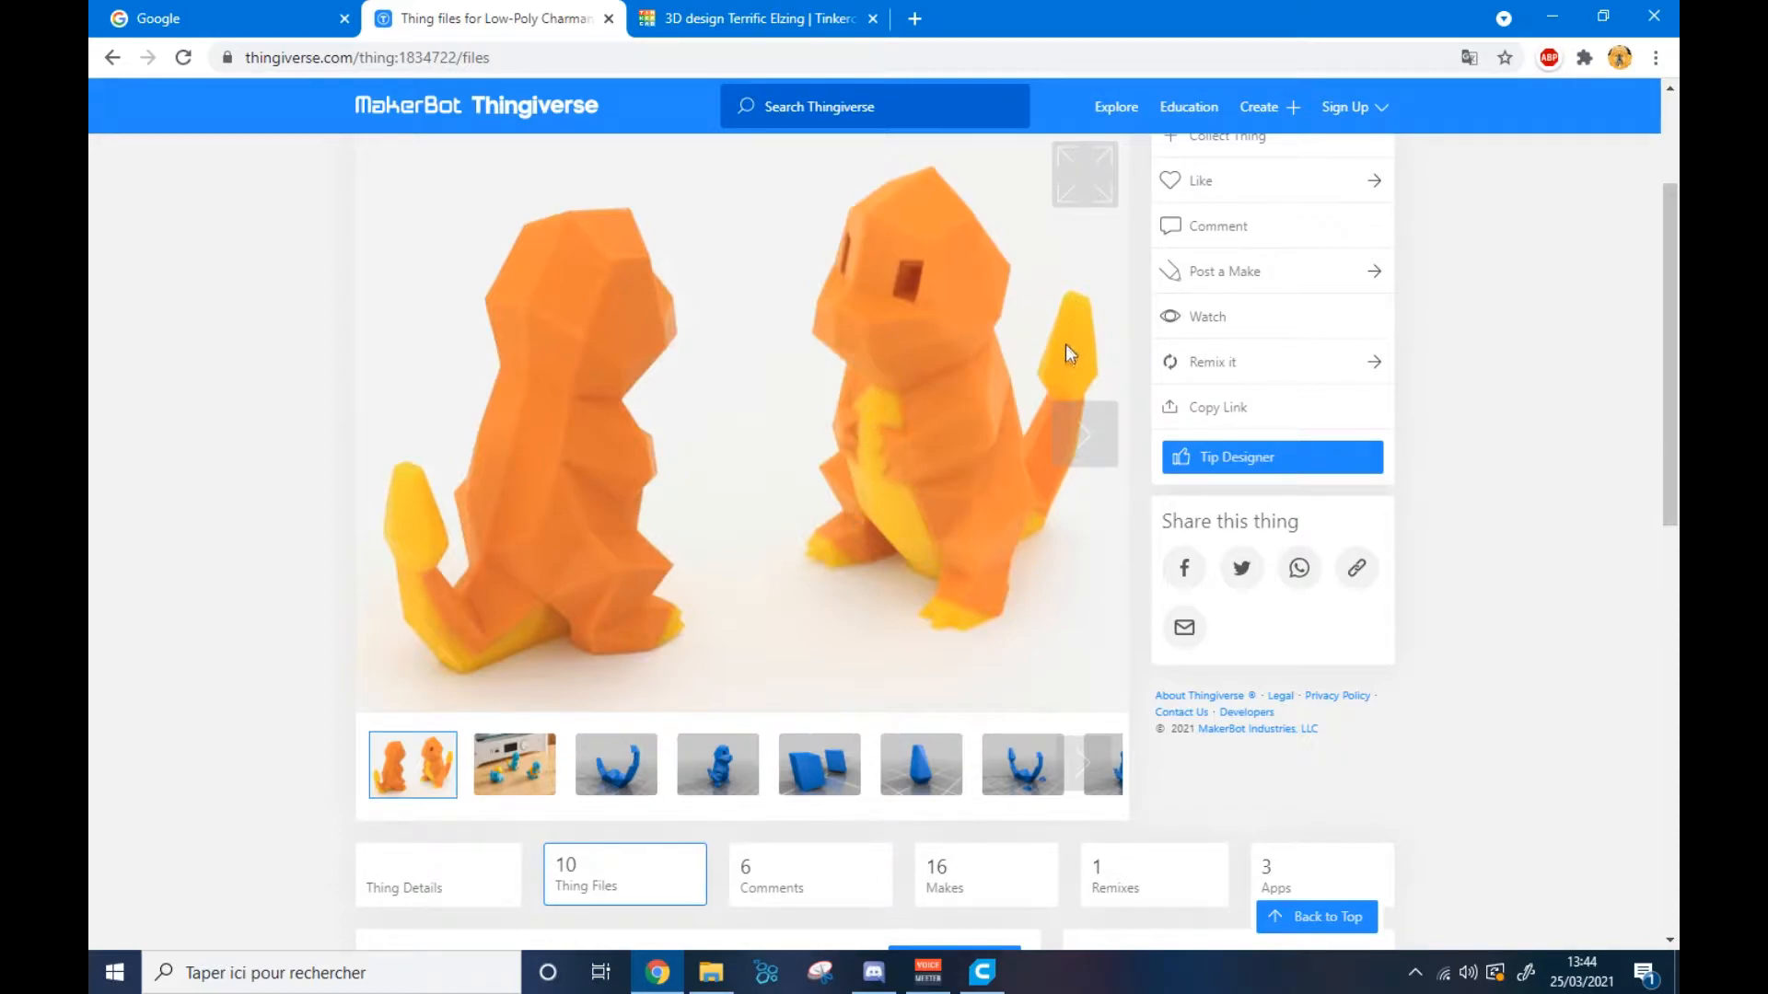
left_click(721, 773)
scroll(754, 569, "up", 2)
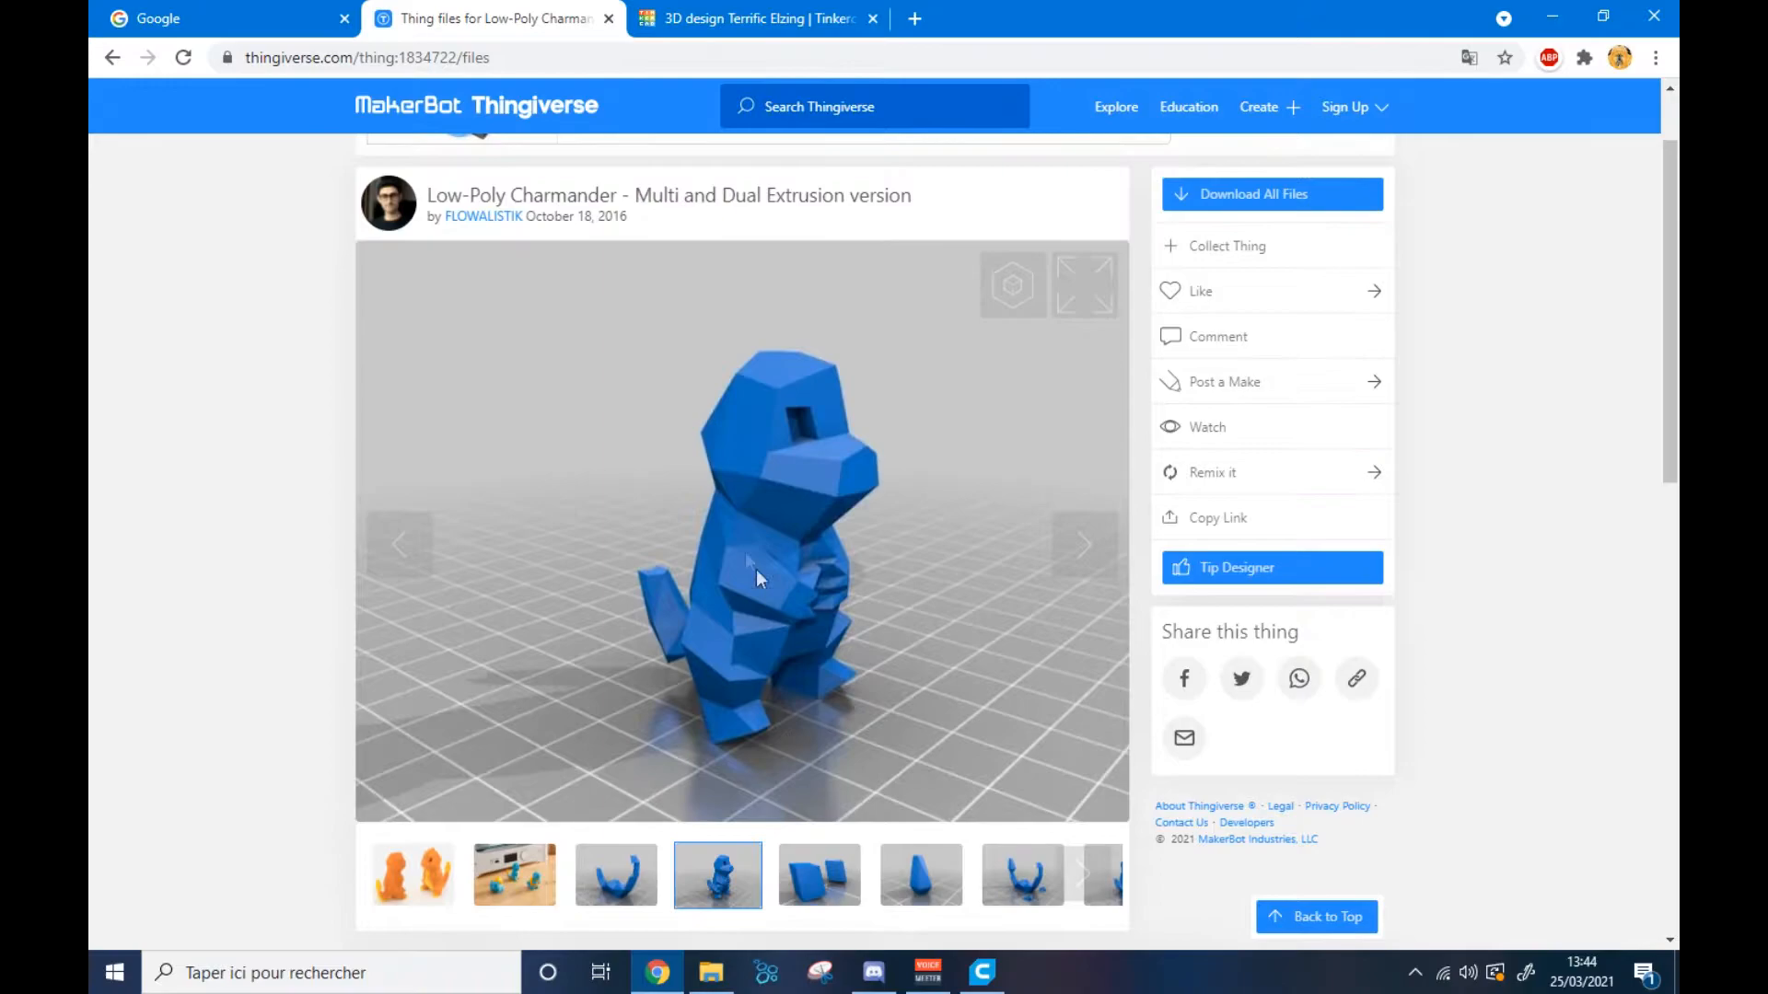
scroll(742, 582, "up", 1)
scroll(750, 525, "down", 2)
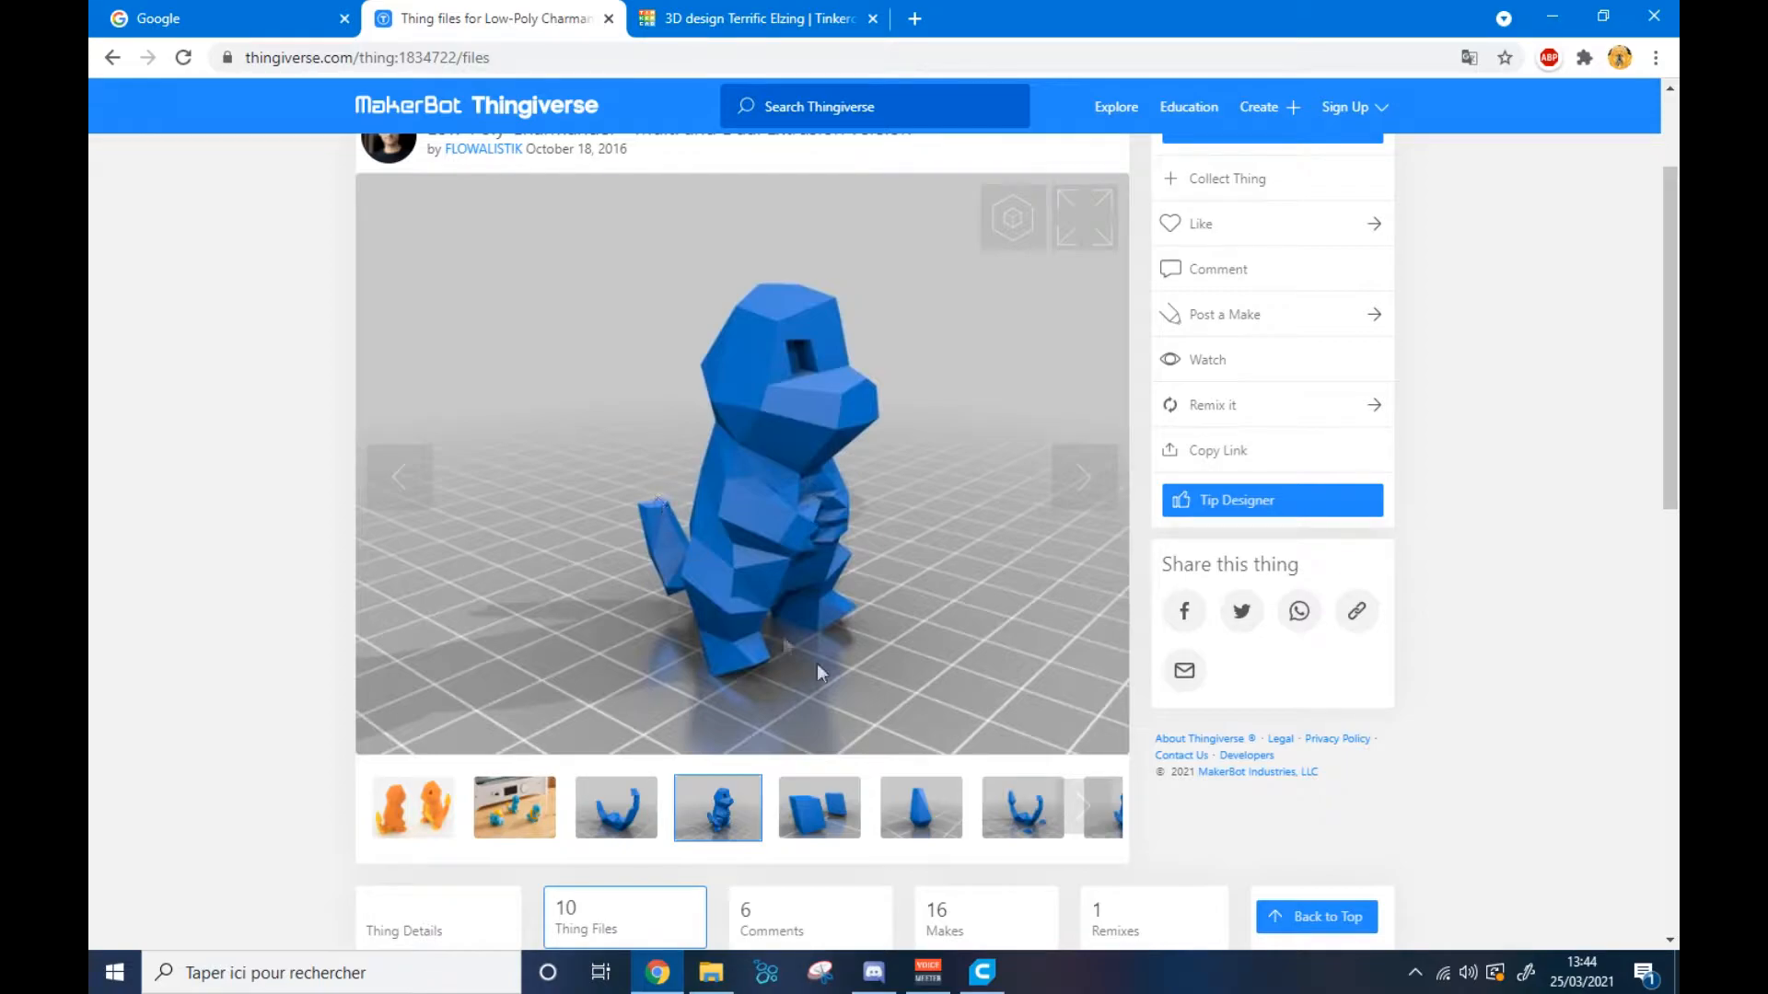
left_click(1018, 814)
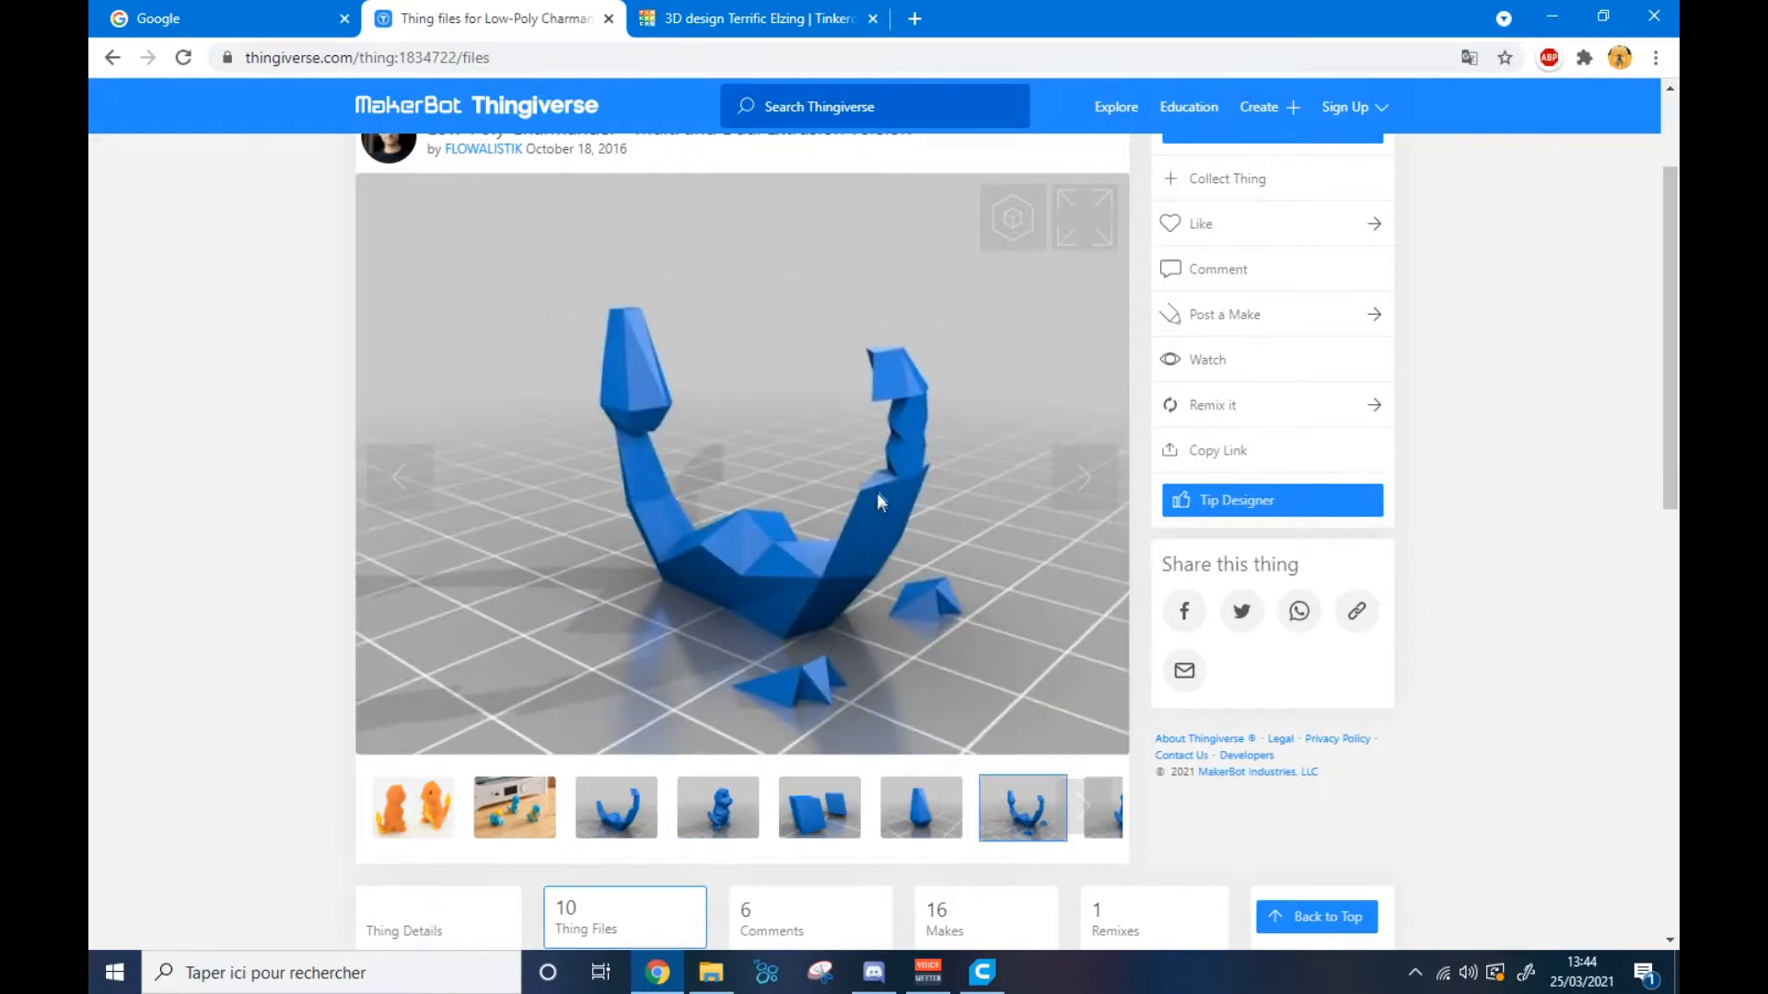
left_click(714, 808)
left_click(1012, 807)
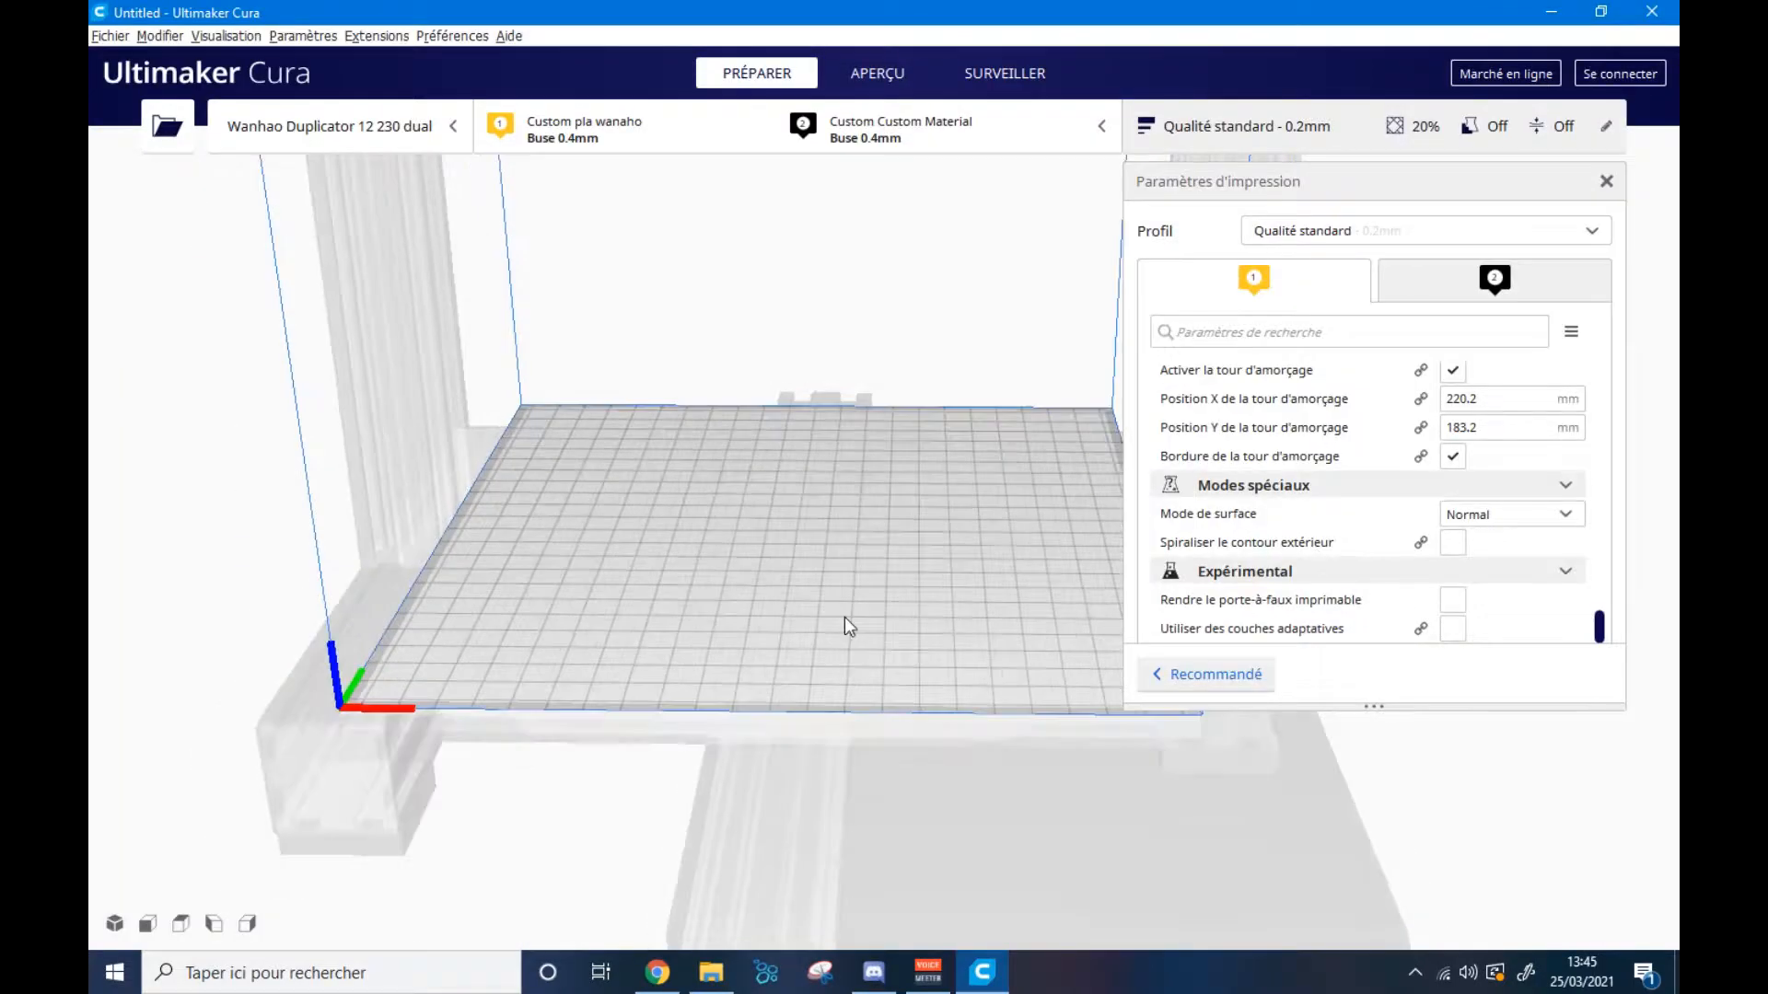
- Switch to Ultimaker Cura and import charmander_dual_details (1).STL from the Téléchargements folder onto the build plate
right_click_drag(843, 617, 771, 840)
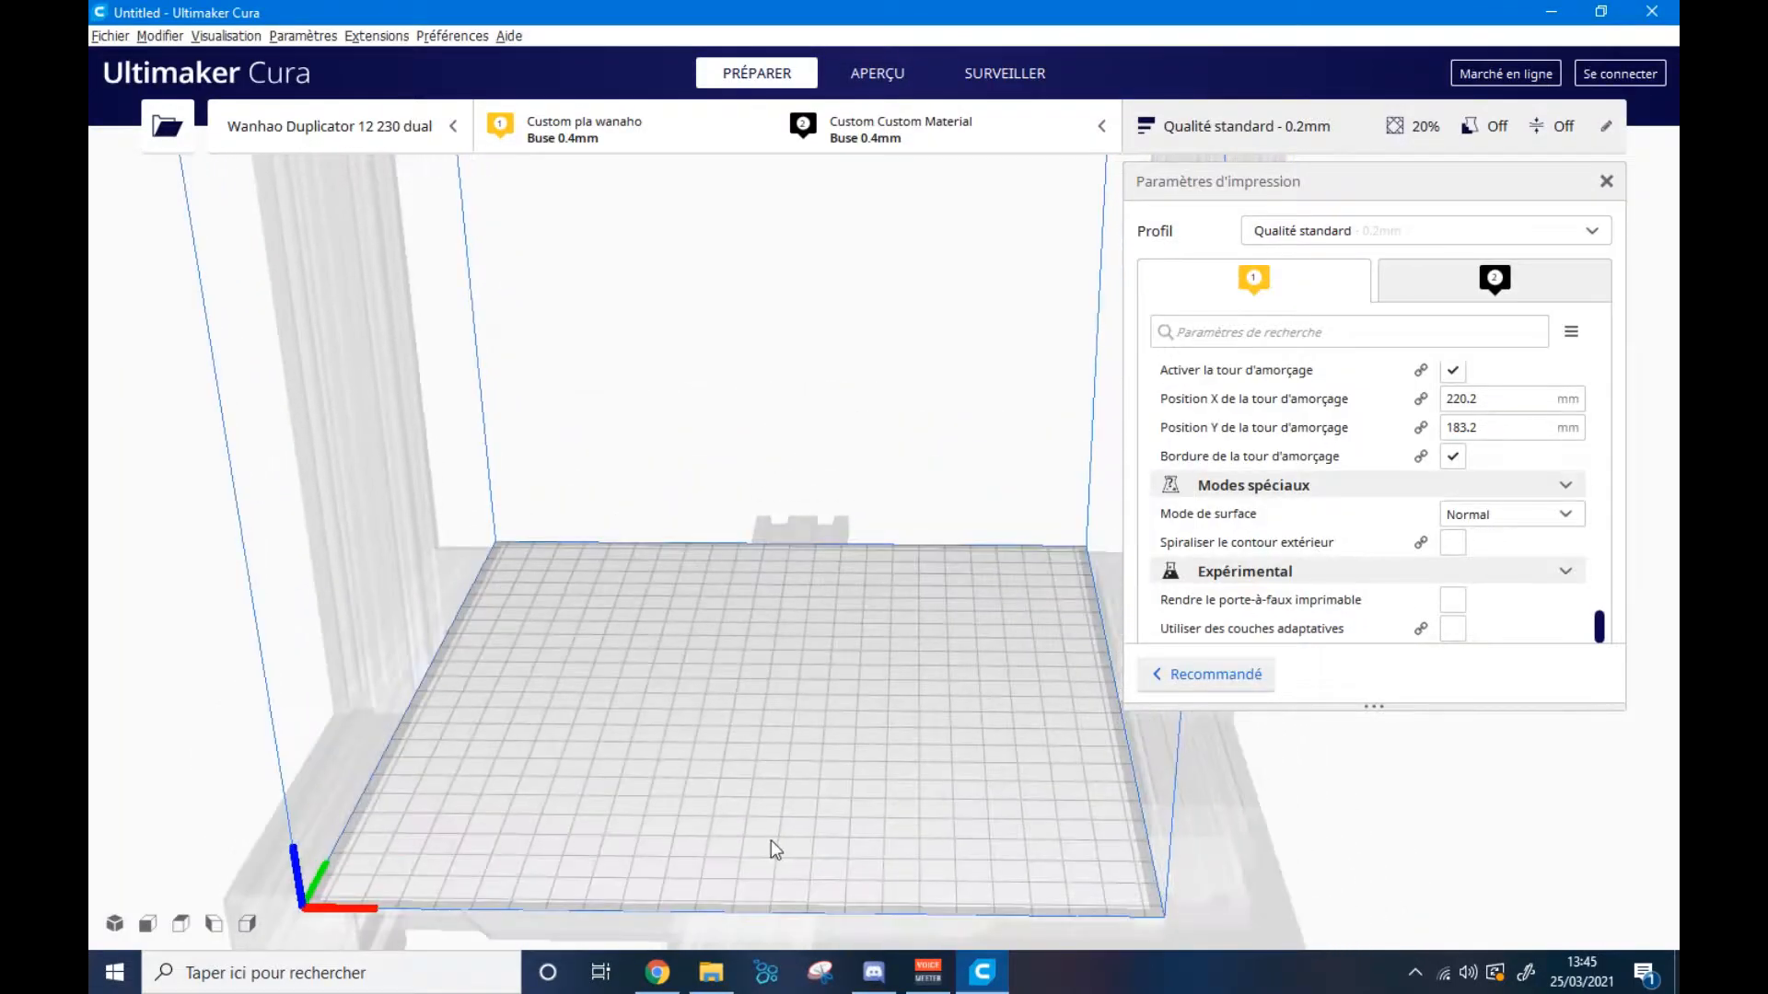
scroll(771, 838, "up", 3)
scroll(781, 734, "up", 3)
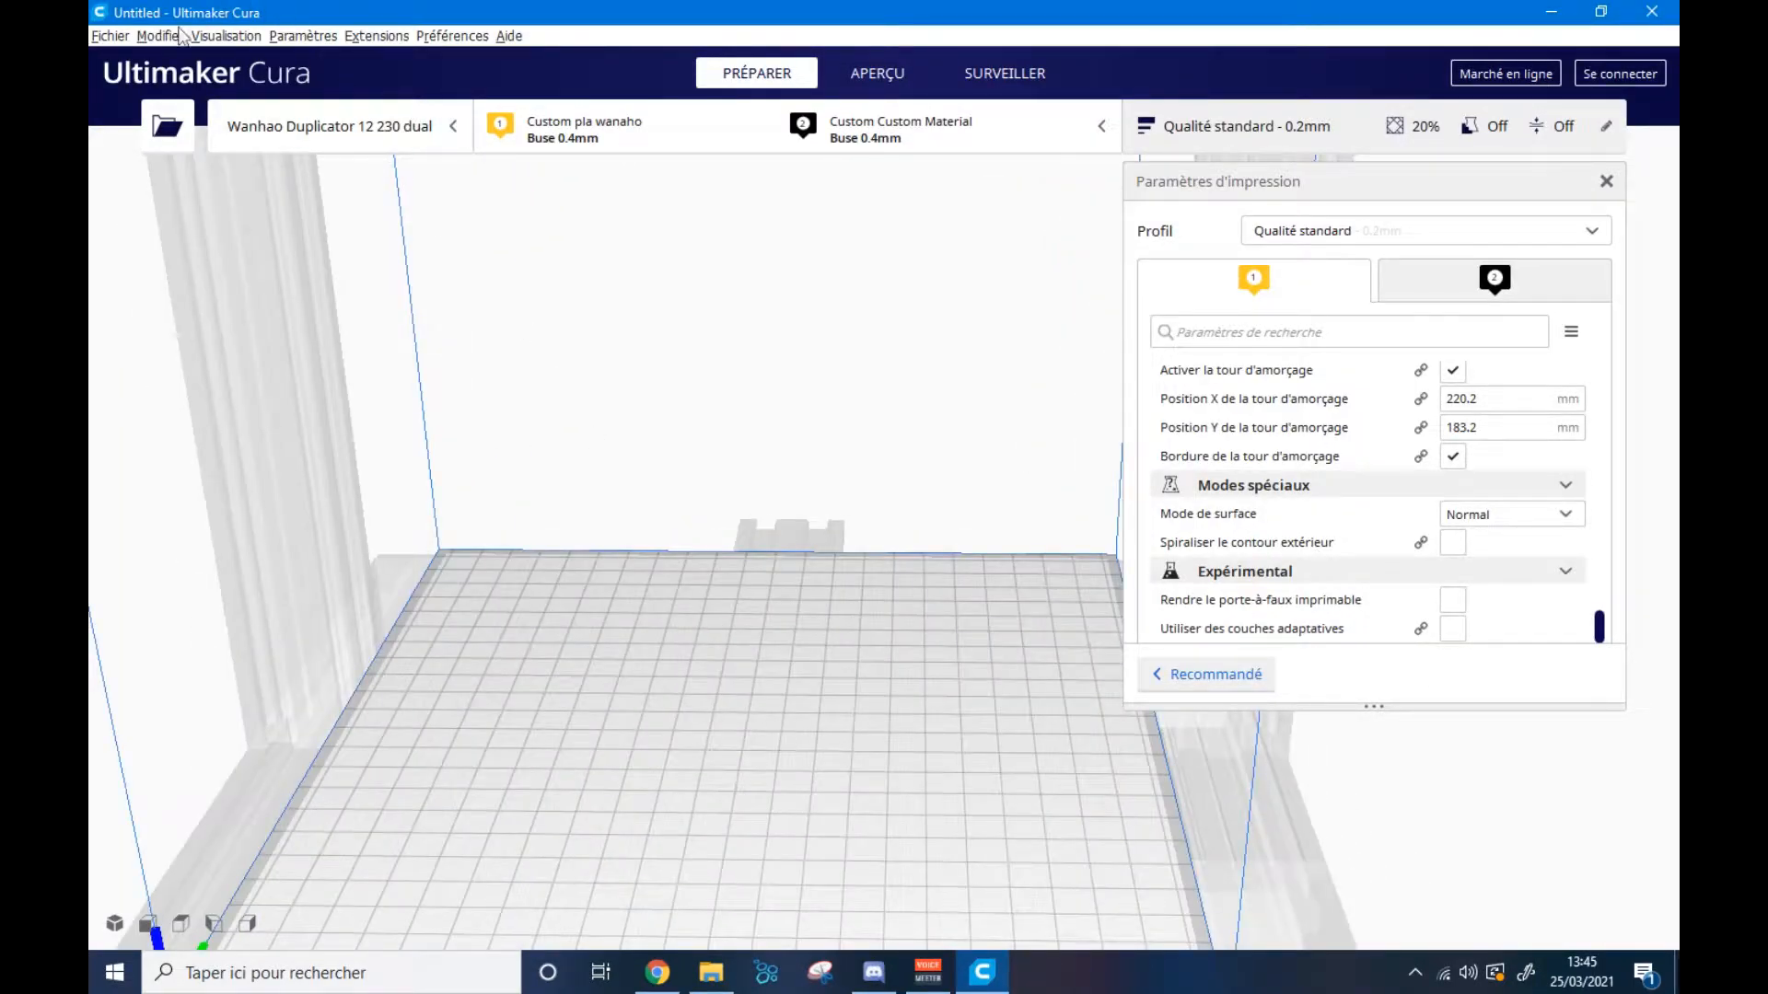
left_click(96, 36)
left_click(101, 37)
left_click(114, 37)
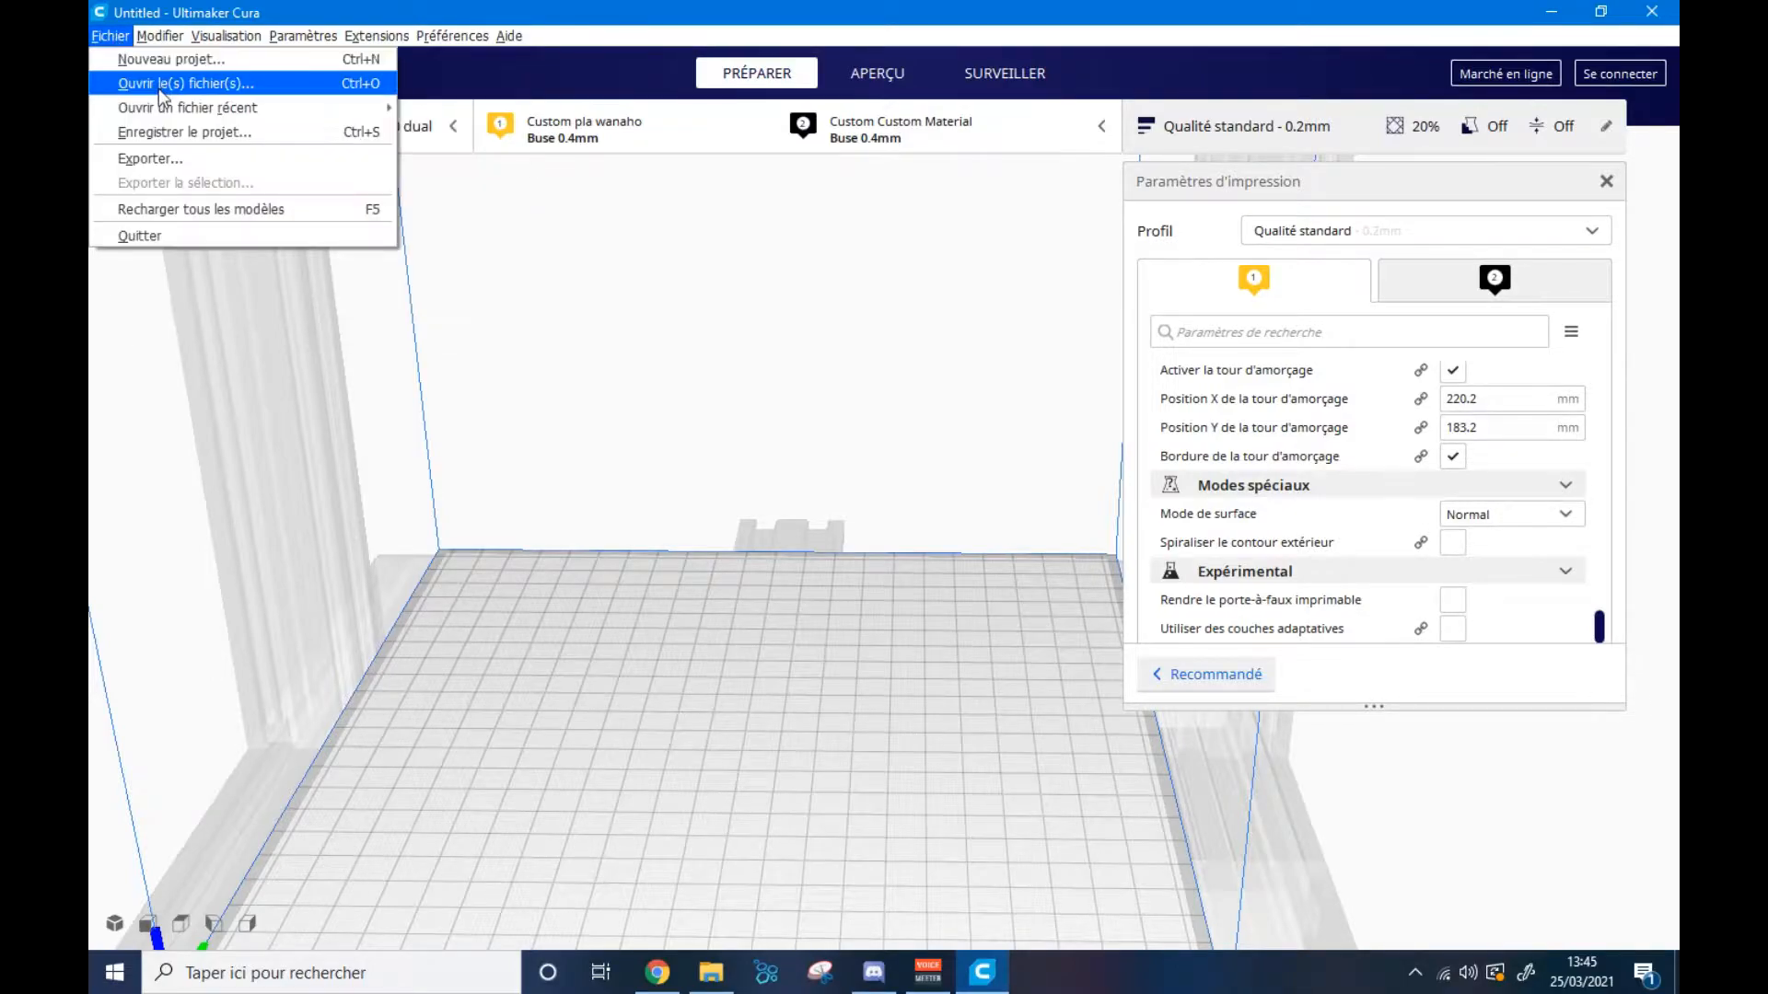
left_click(158, 85)
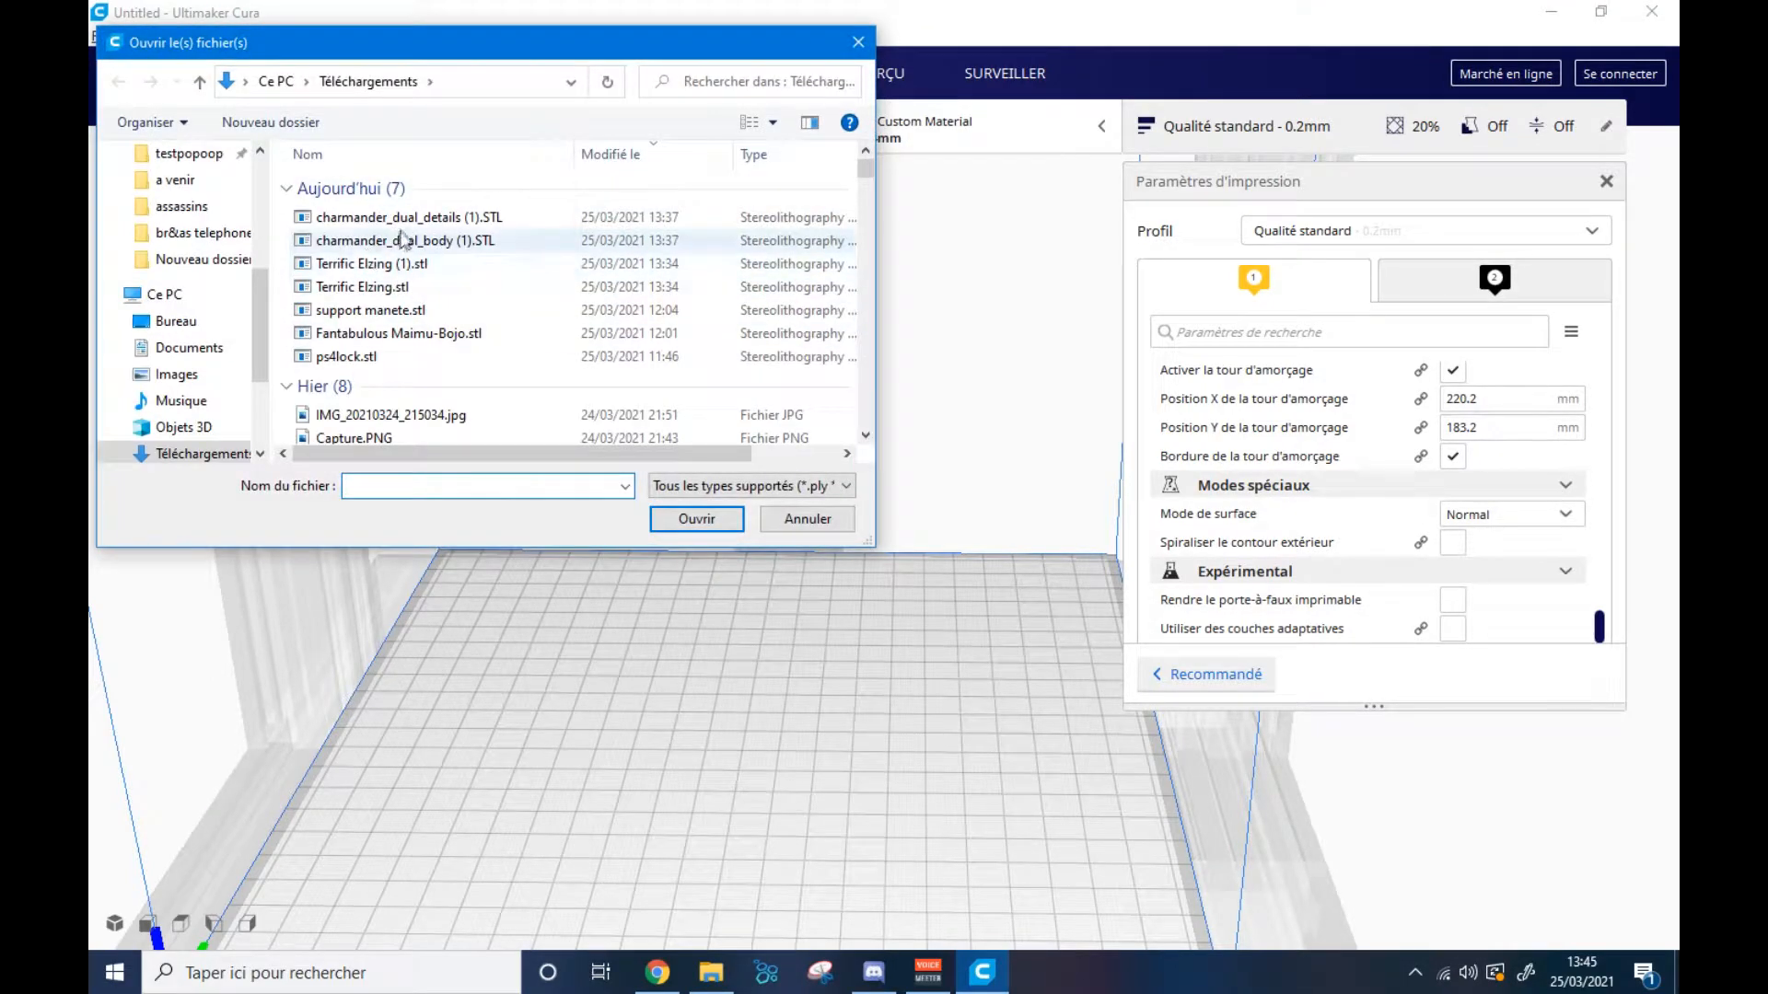
left_click(696, 518)
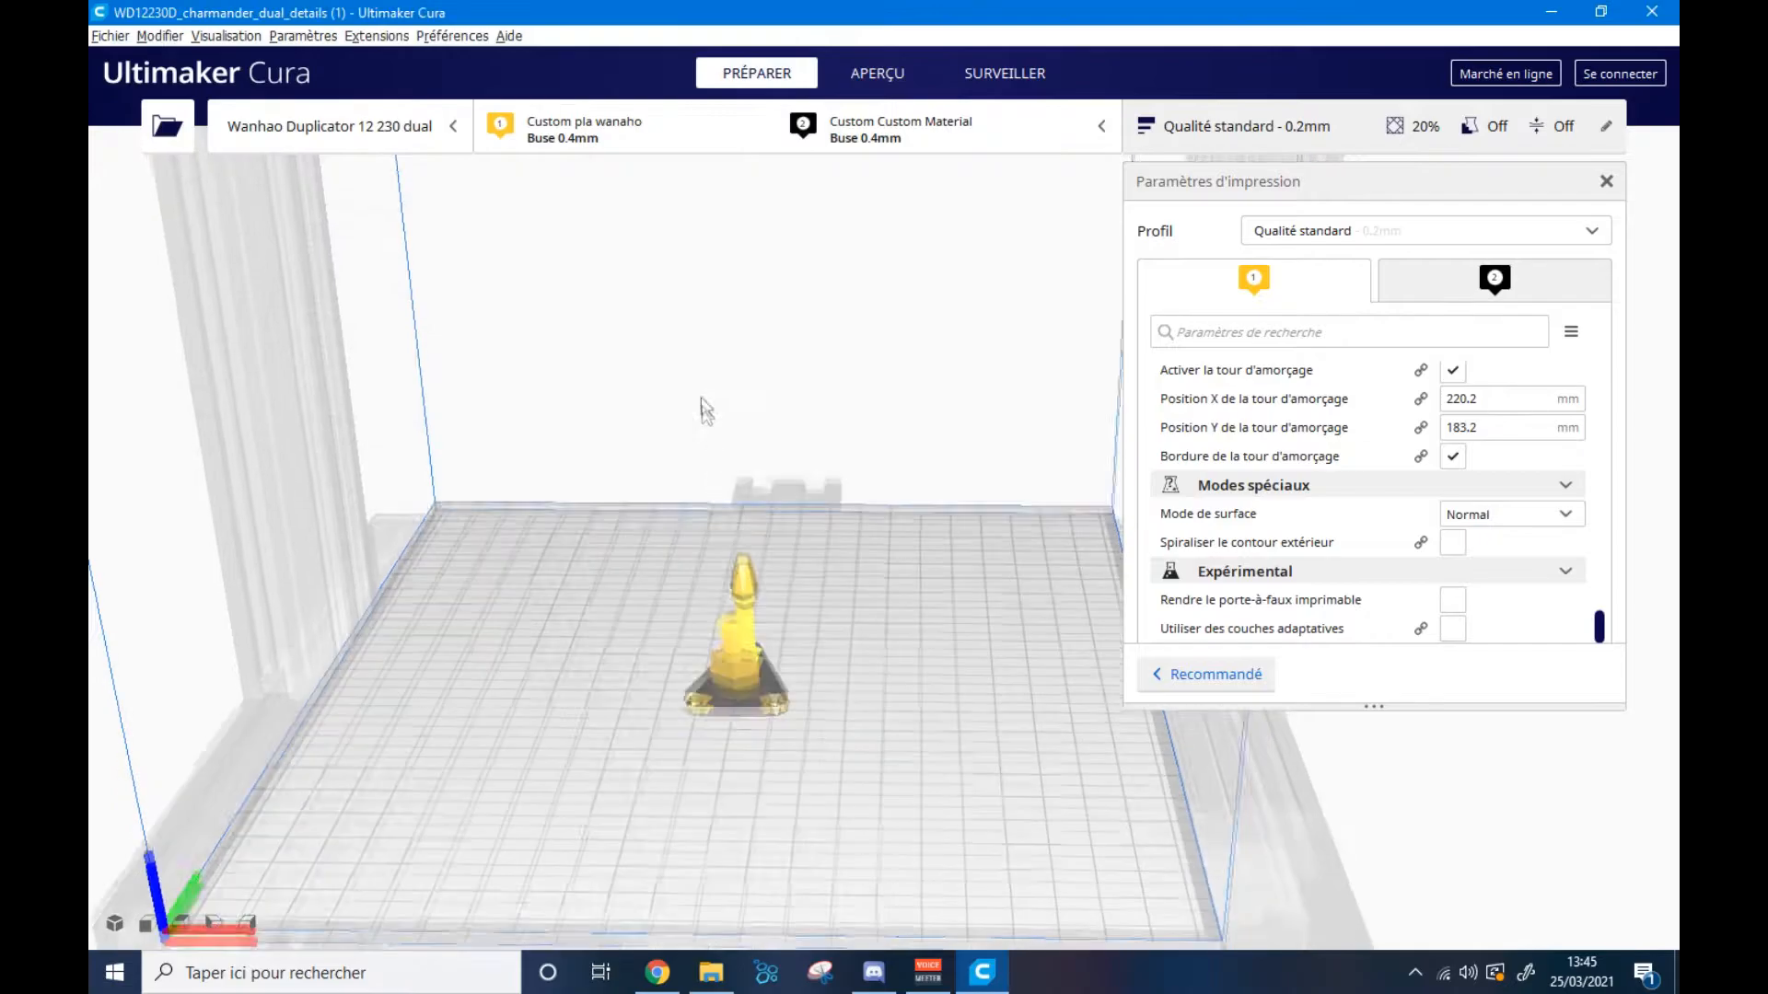
- Inspect the imported Charmander details model on the build plate from several angles and distances
left_click(685, 640)
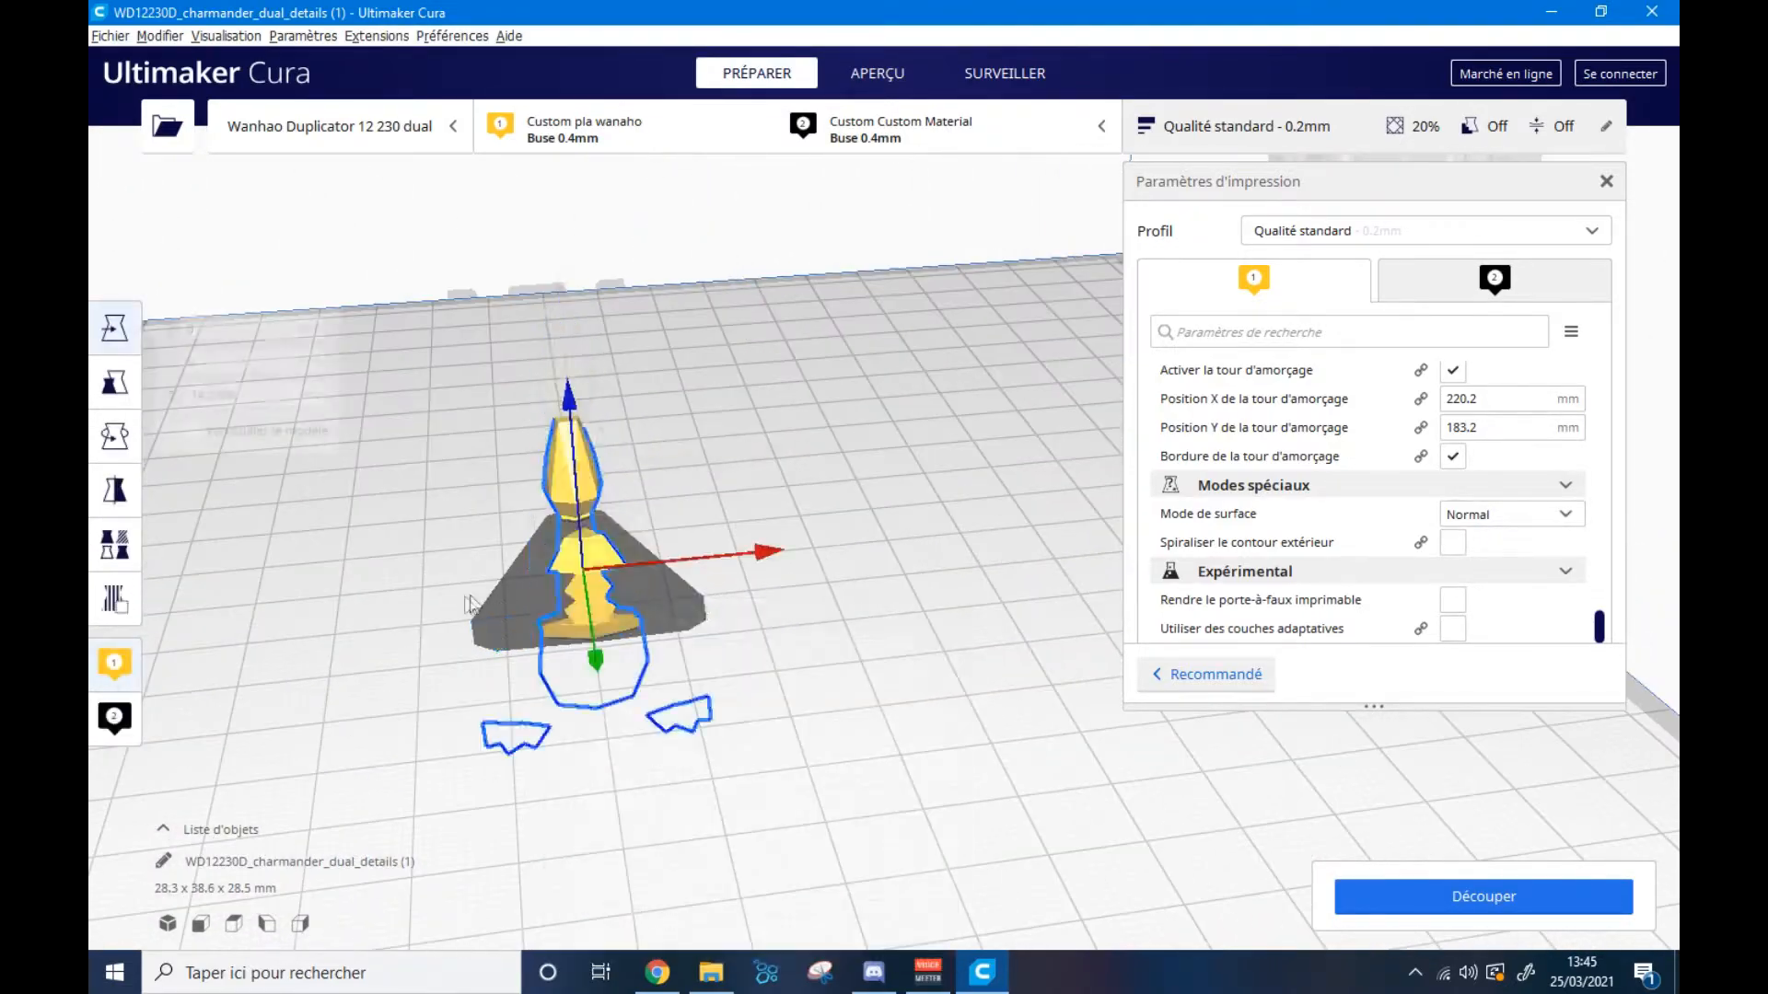
right_click(502, 502)
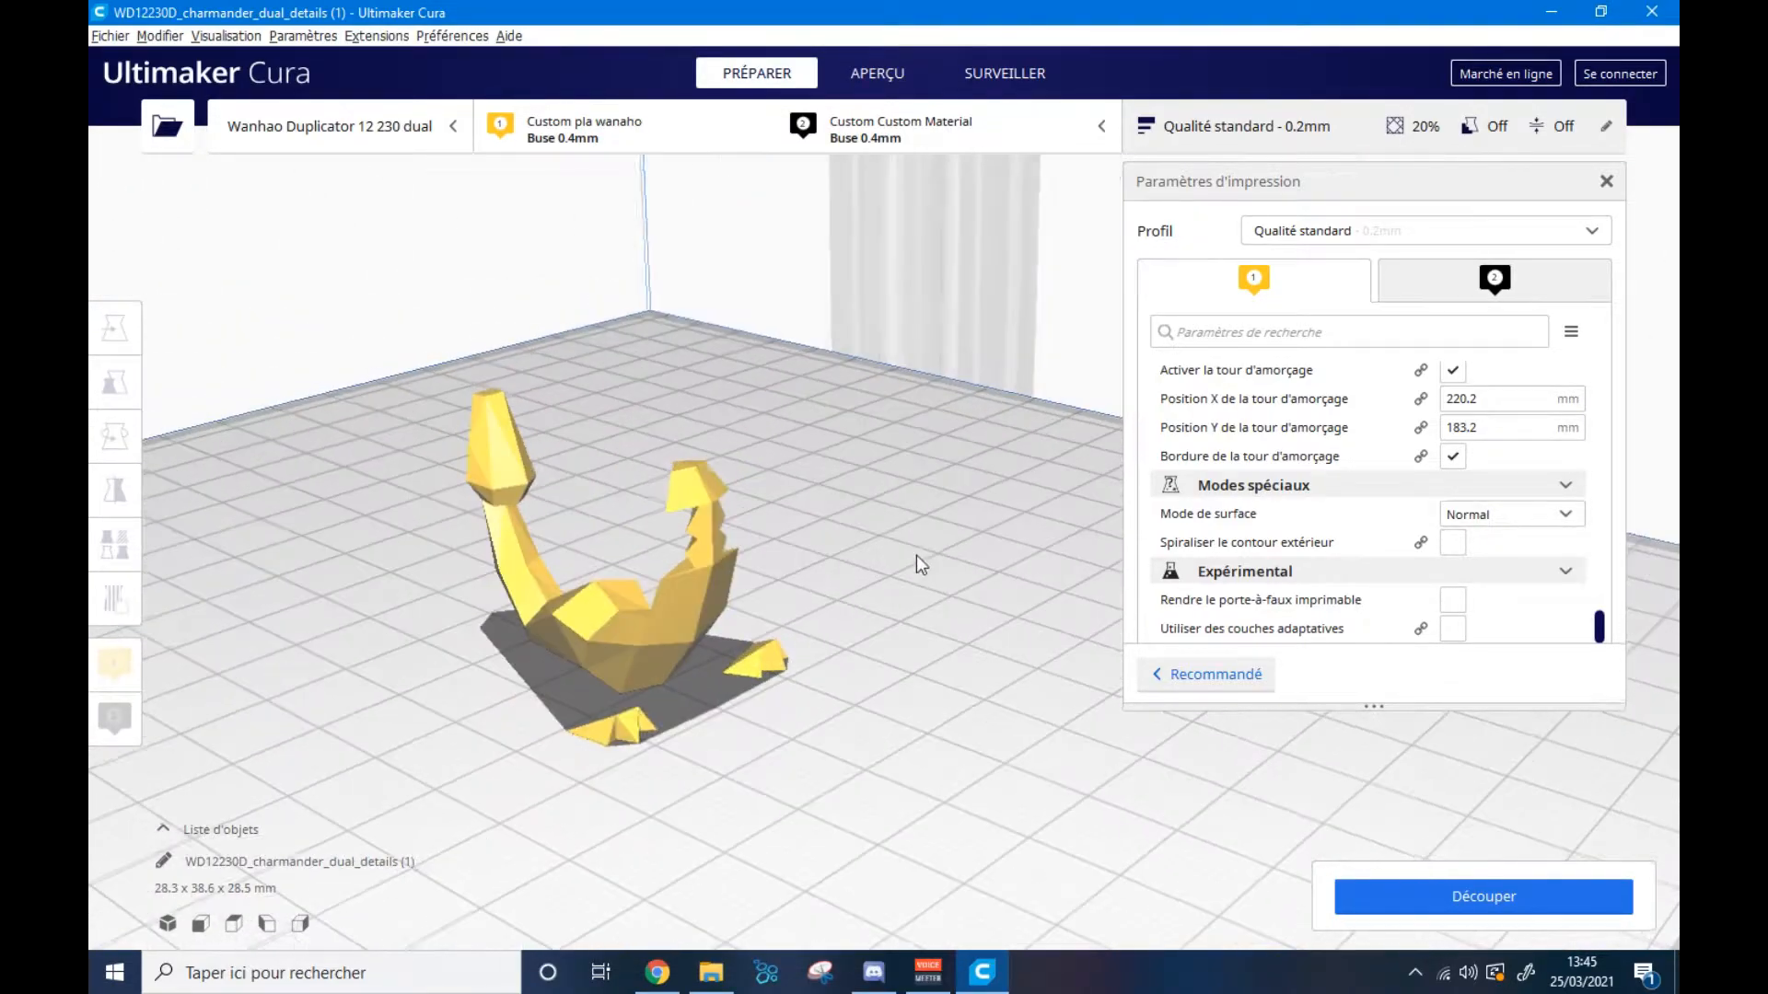
right_click_drag(915, 554, 962, 587)
right_click_drag(774, 644, 430, 592)
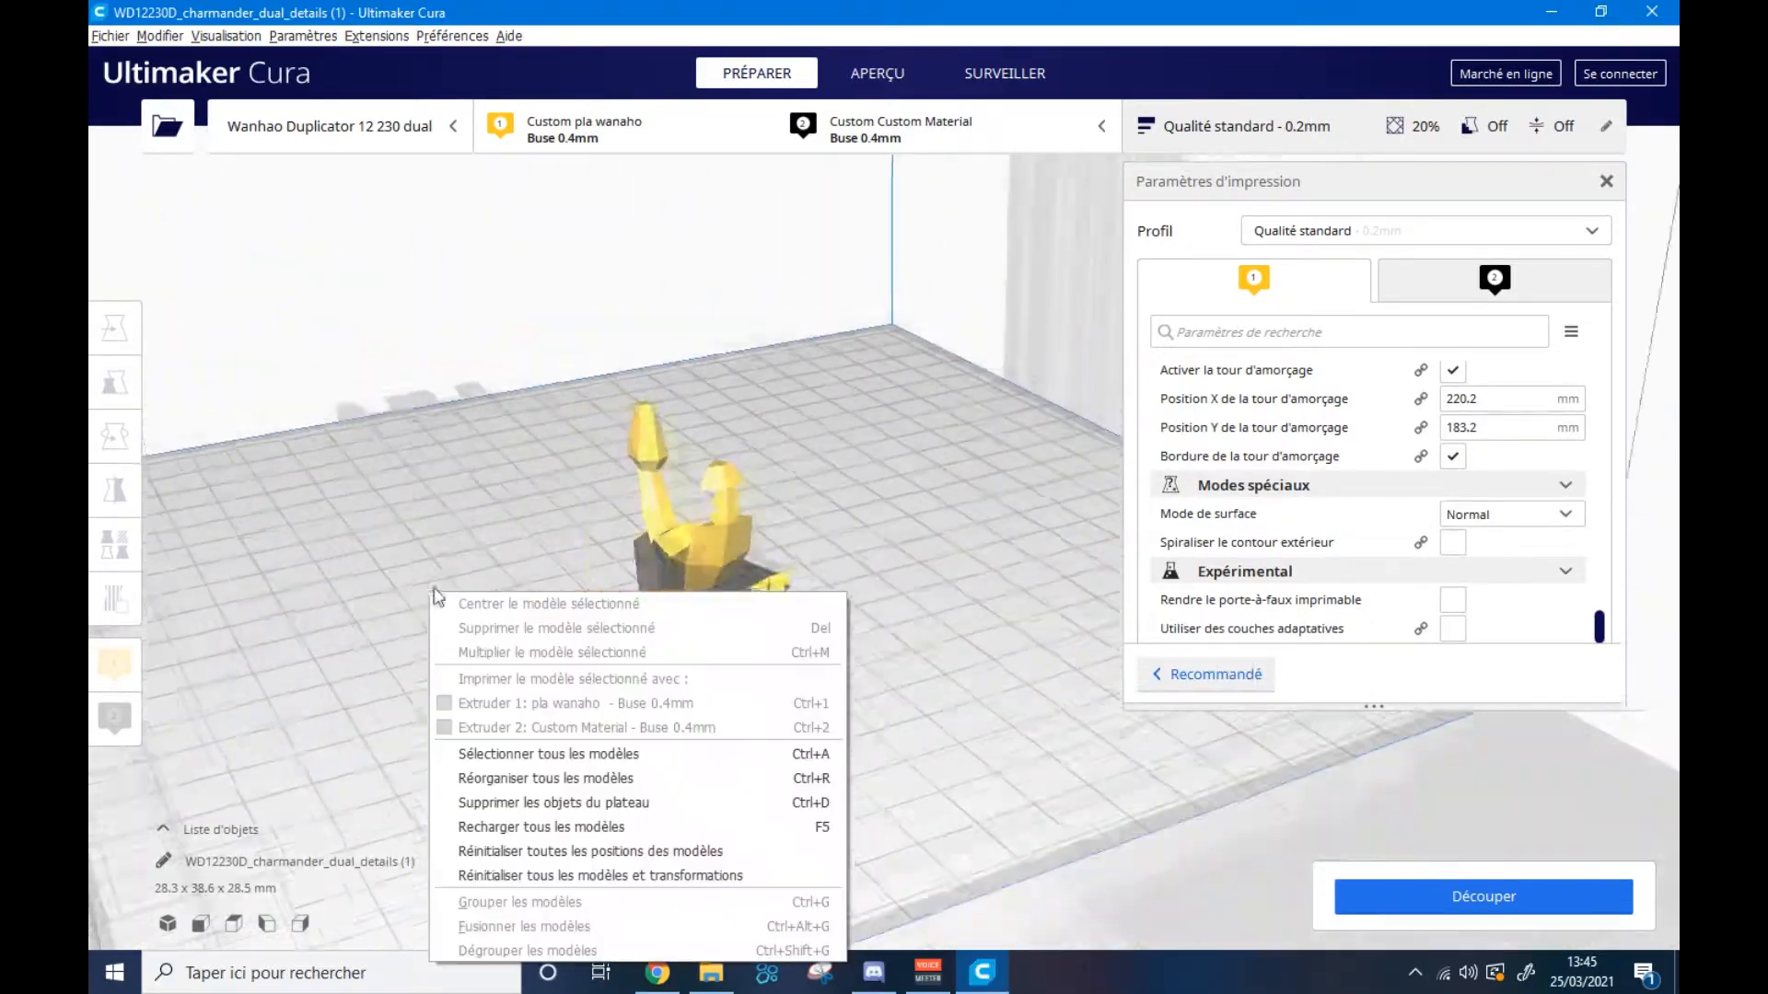
scroll(576, 477, "down", 4)
left_click(576, 477)
scroll(762, 554, "down", 5)
right_click_drag(939, 659, 755, 599)
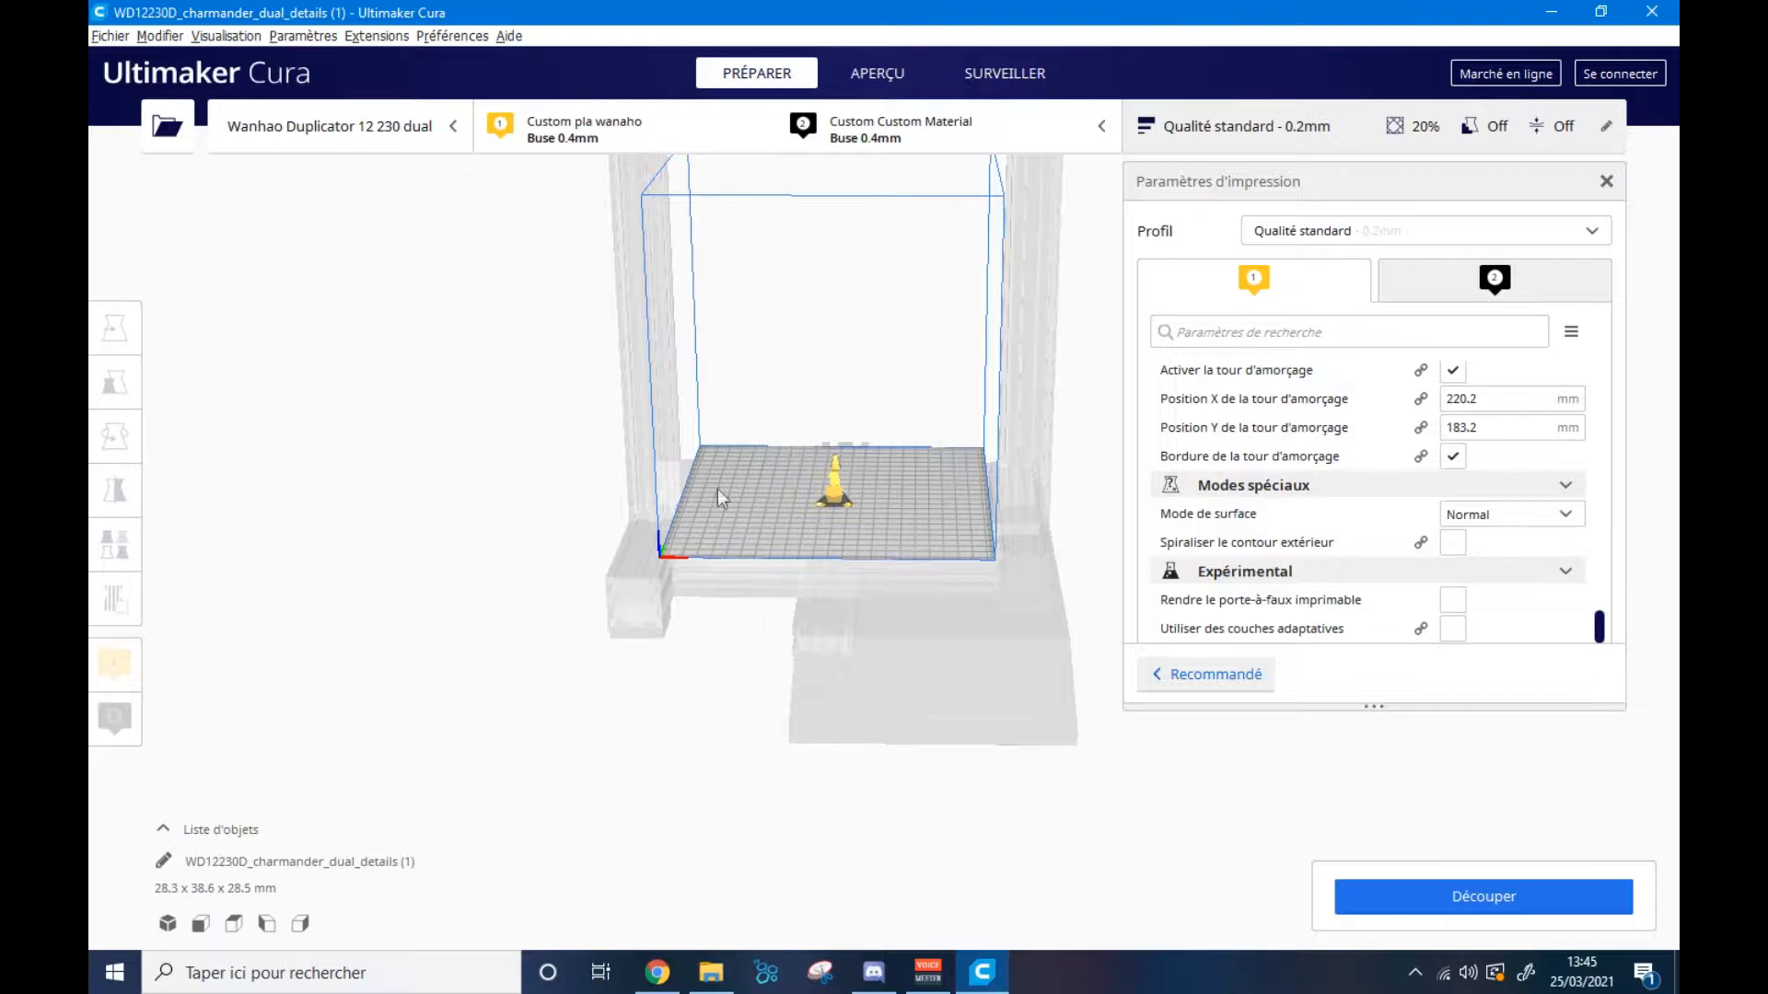
scroll(793, 676, "down", 2)
scroll(820, 529, "up", 6)
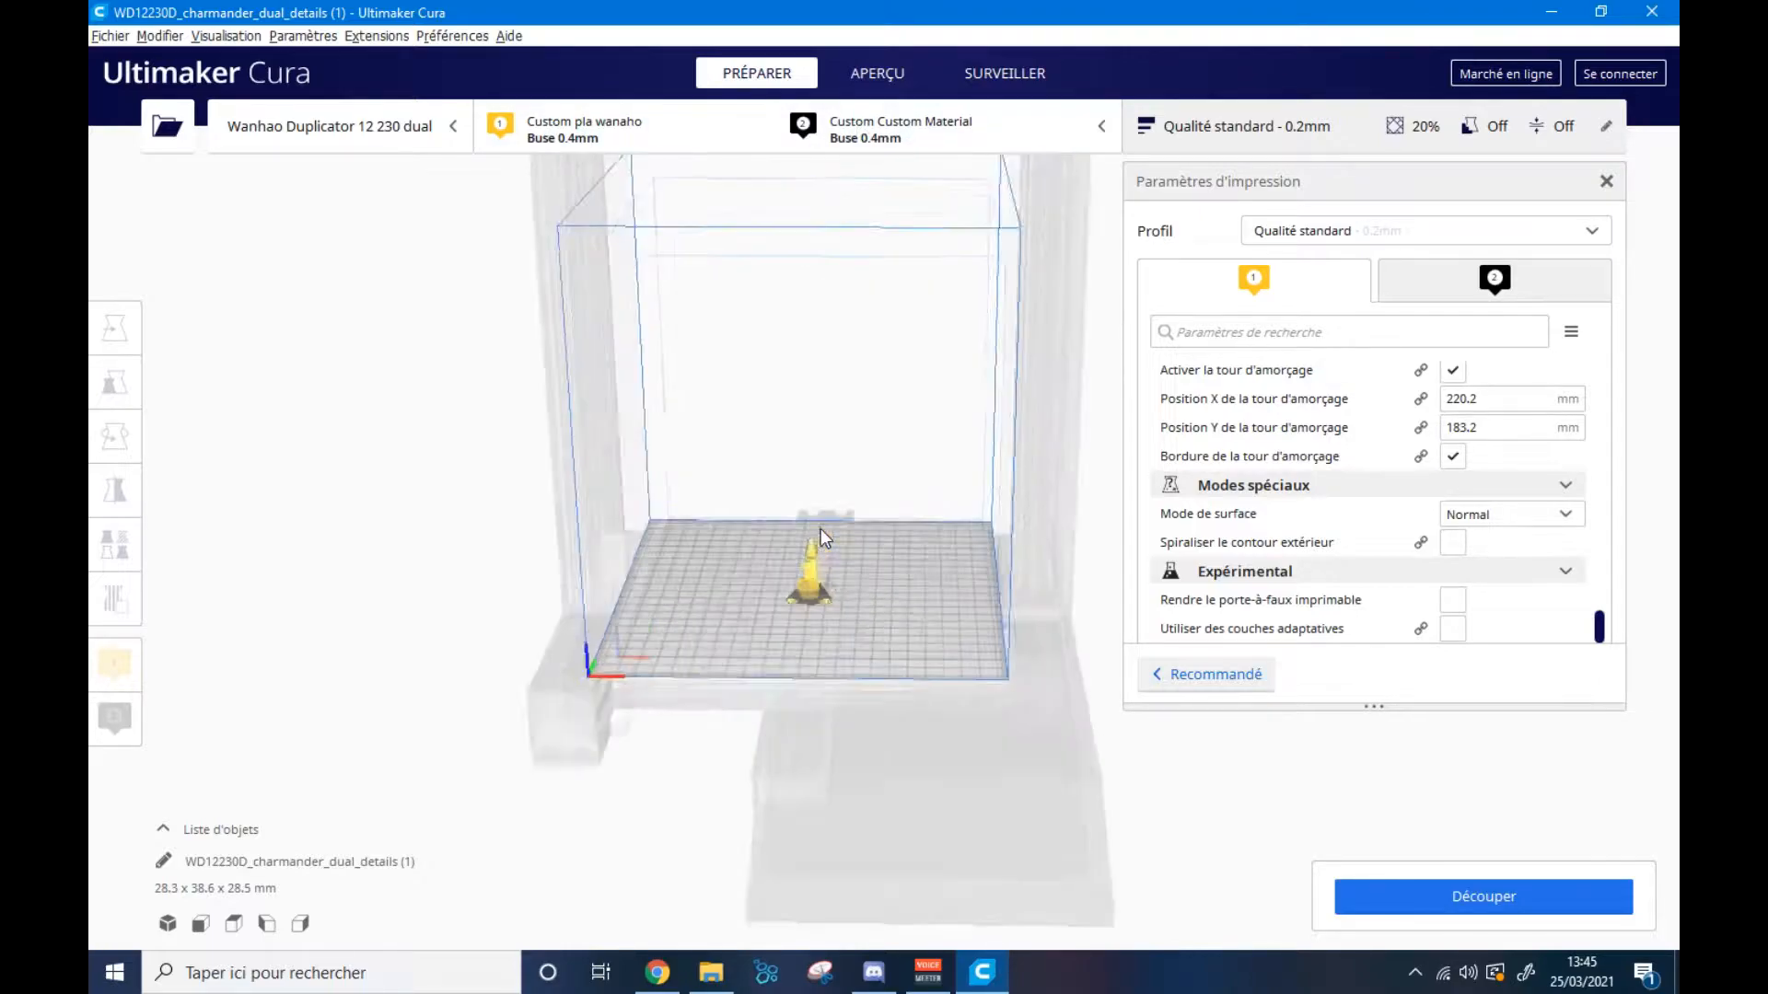
scroll(794, 508, "up", 1)
middle_click_drag(748, 423, 736, 353)
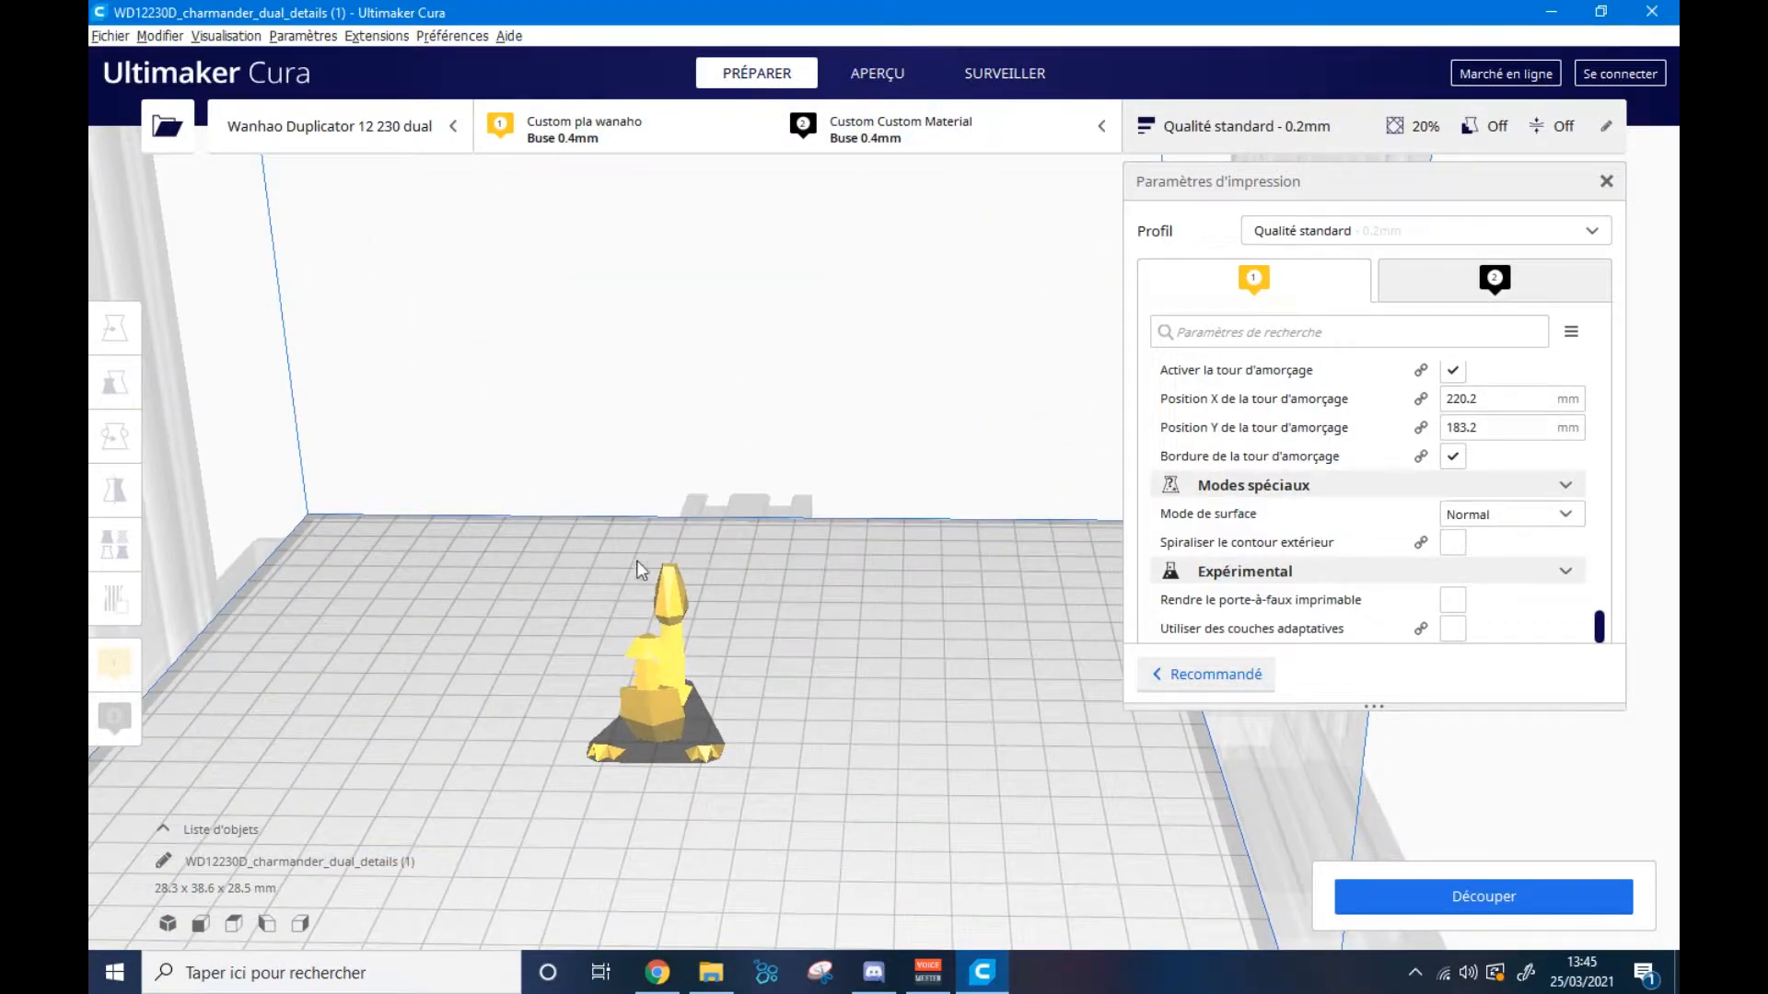
mouse_move(639, 569)
right_mouse_down()
mouse_move(666, 528)
mouse_move(617, 591)
mouse_move(654, 595)
right_mouse_up()
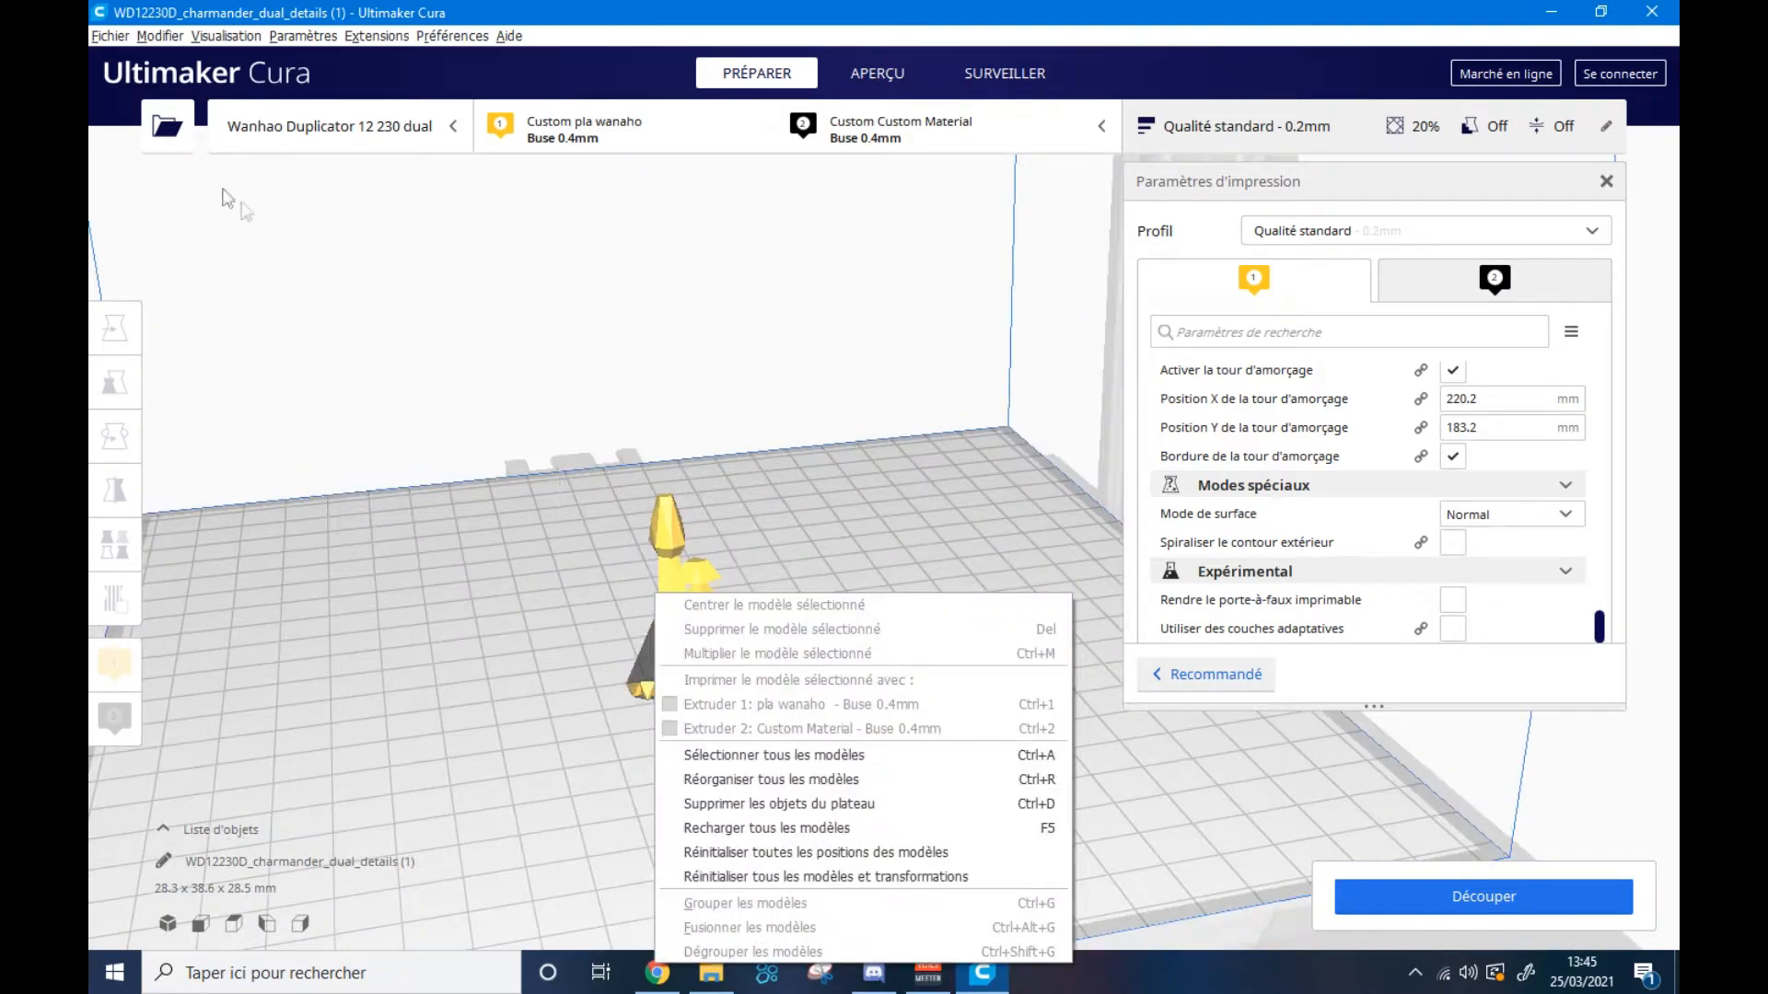
left_click(111, 39)
left_click(173, 83)
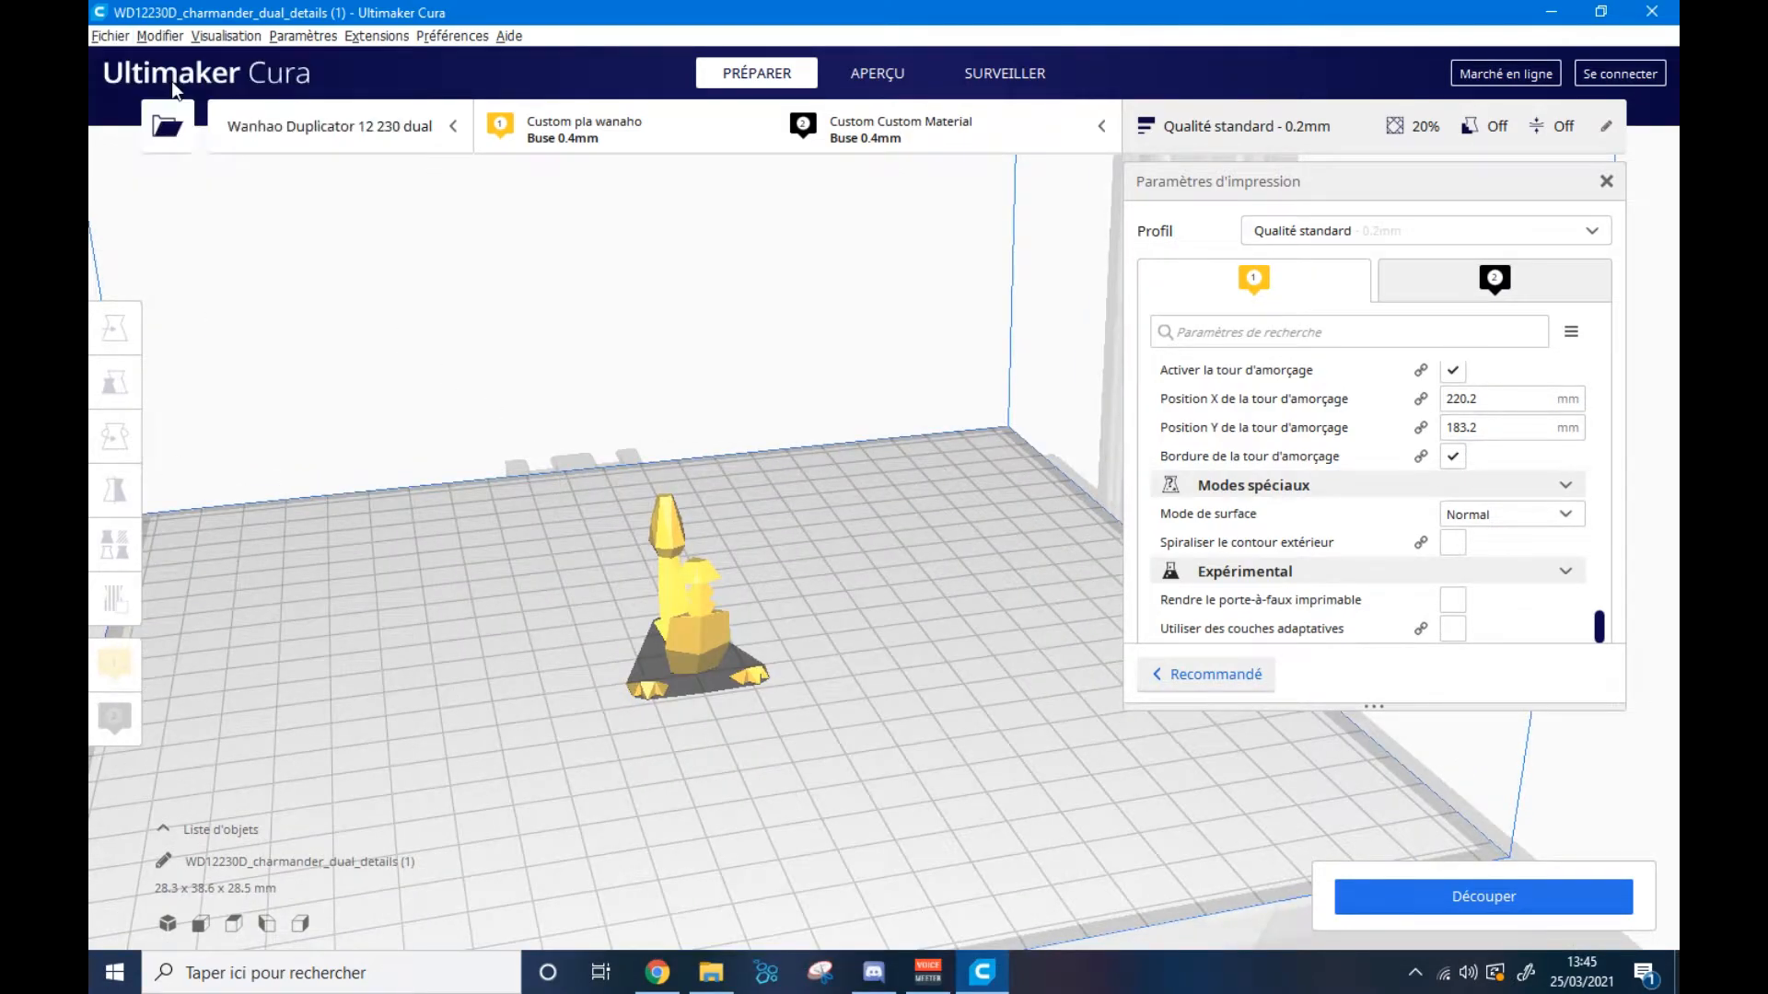
left_click(855, 46)
- Import charmander_dual_details (1).STL a second time and delete the duplicate model
left_click(110, 35)
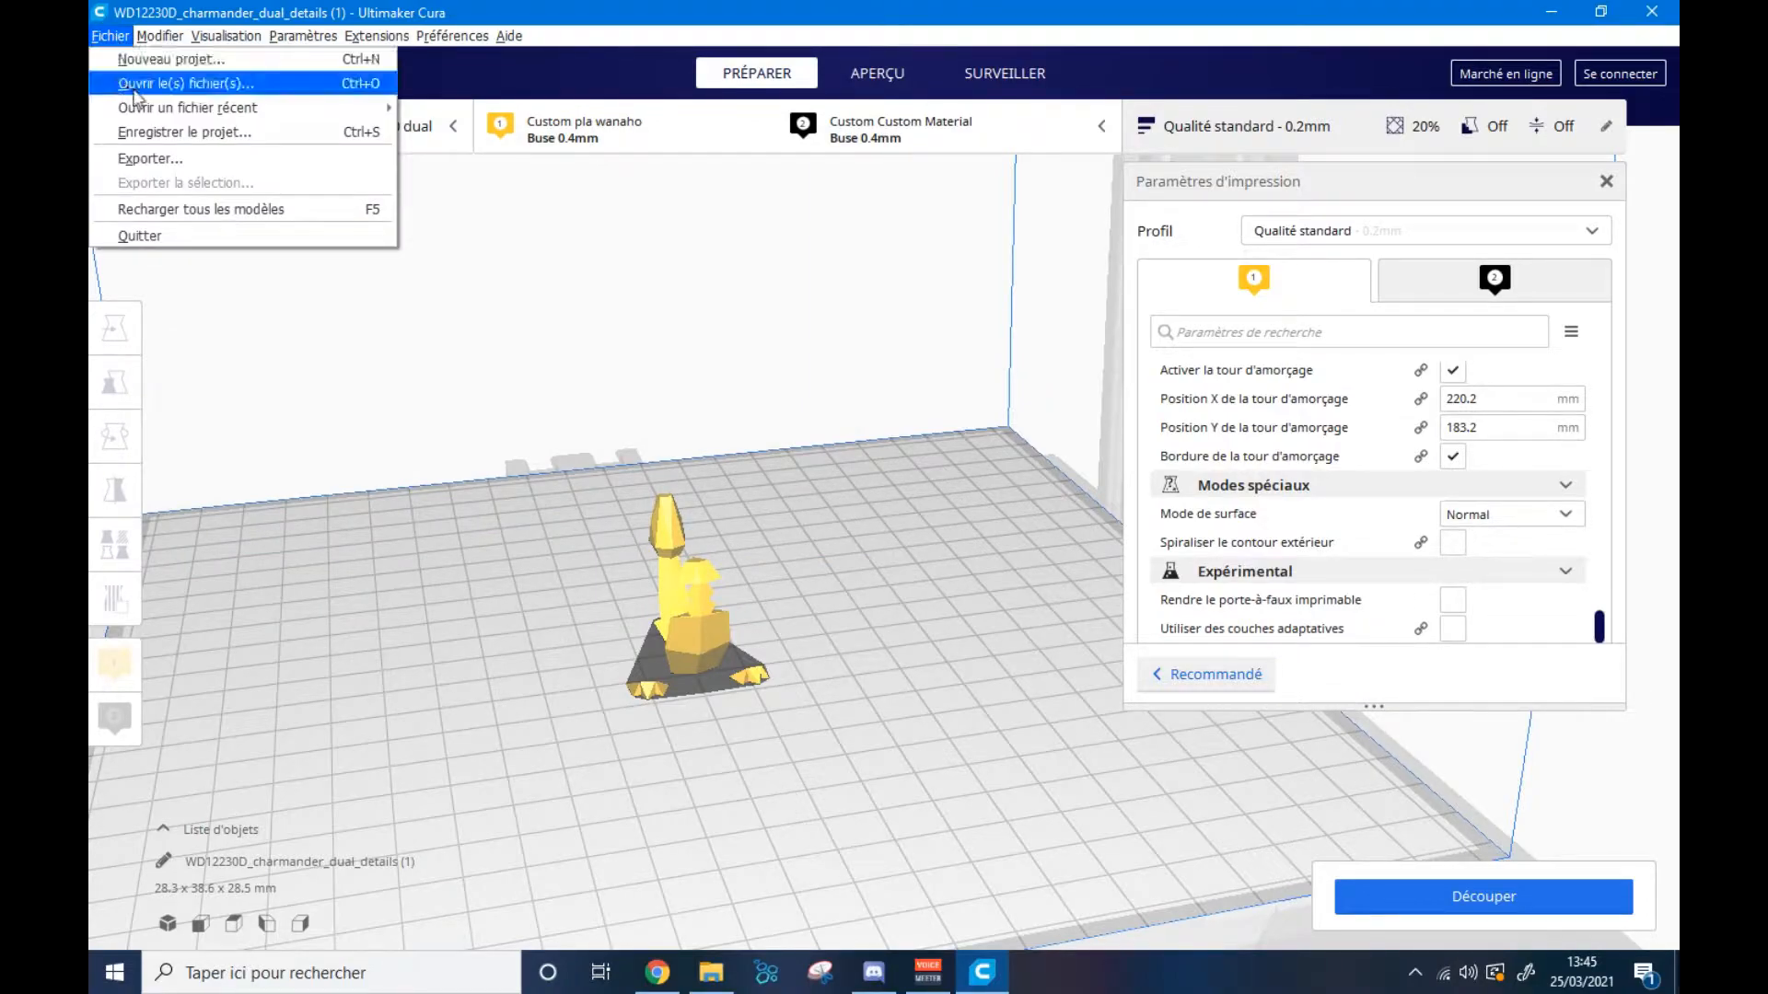
left_click(219, 83)
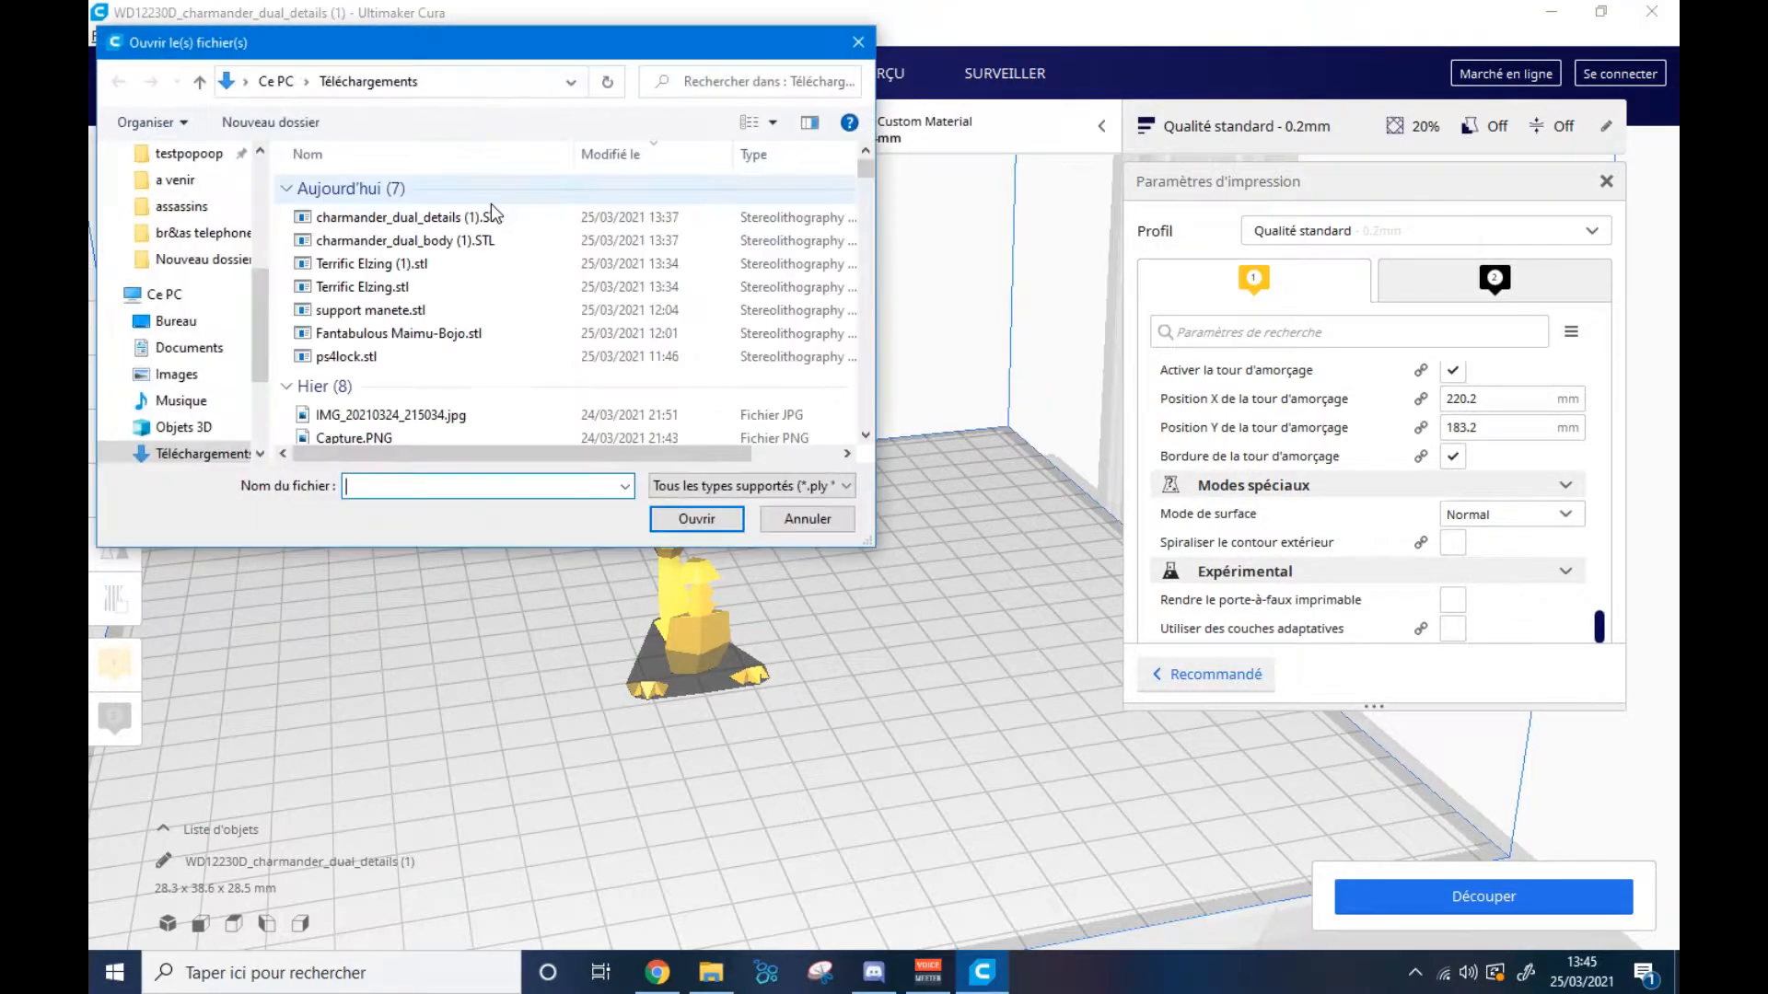
left_click(448, 221)
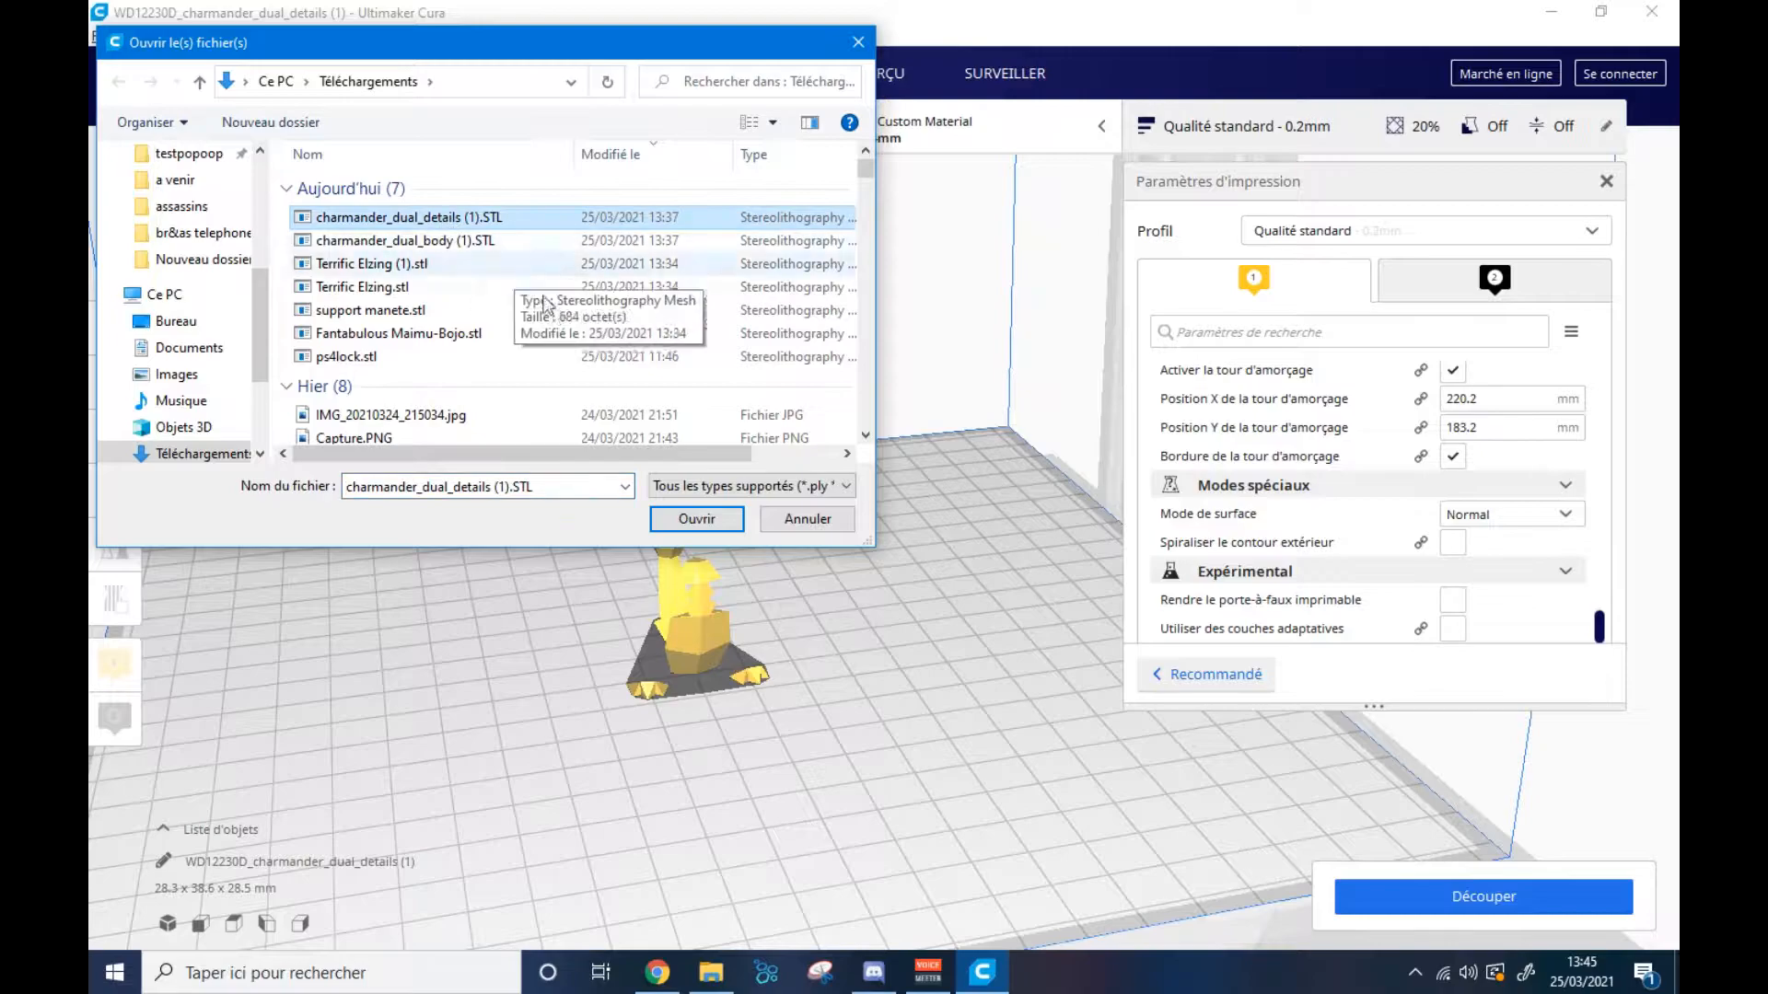
left_click(697, 517)
left_click(592, 547)
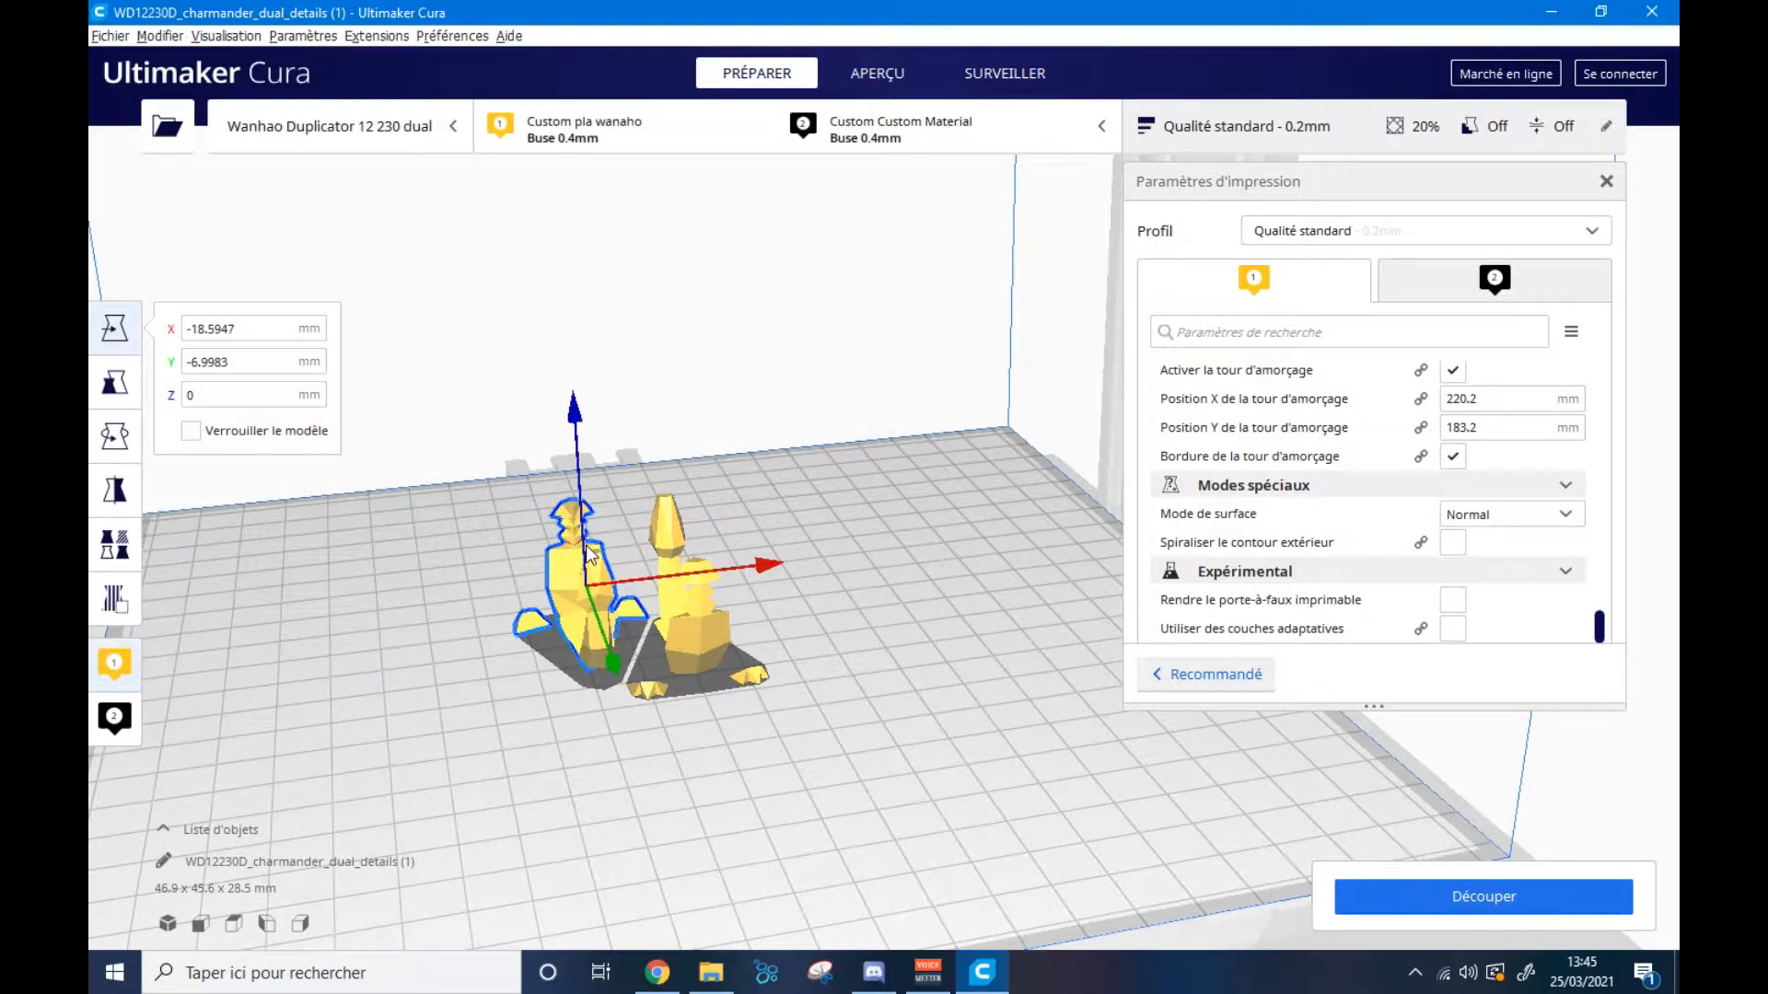
key("Delete")
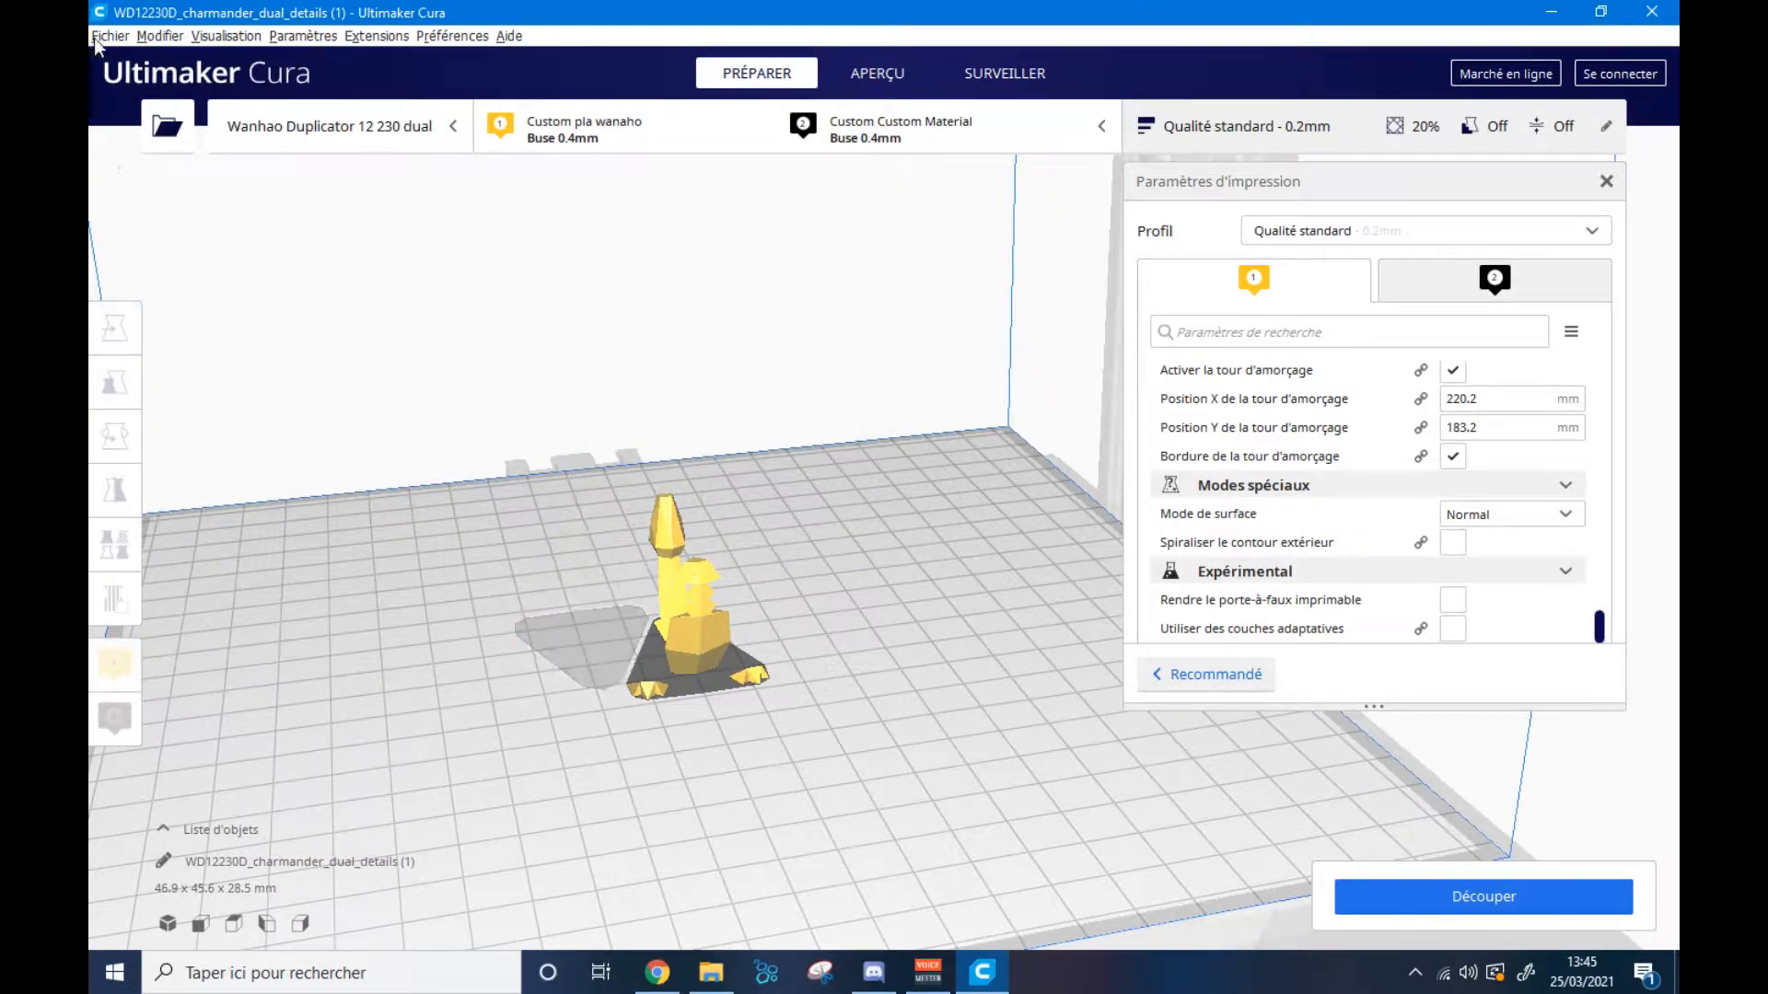
- Import charmander_dual_body (1).STL from the Téléchargements folder alongside the details model
left_click(110, 35)
left_click(175, 85)
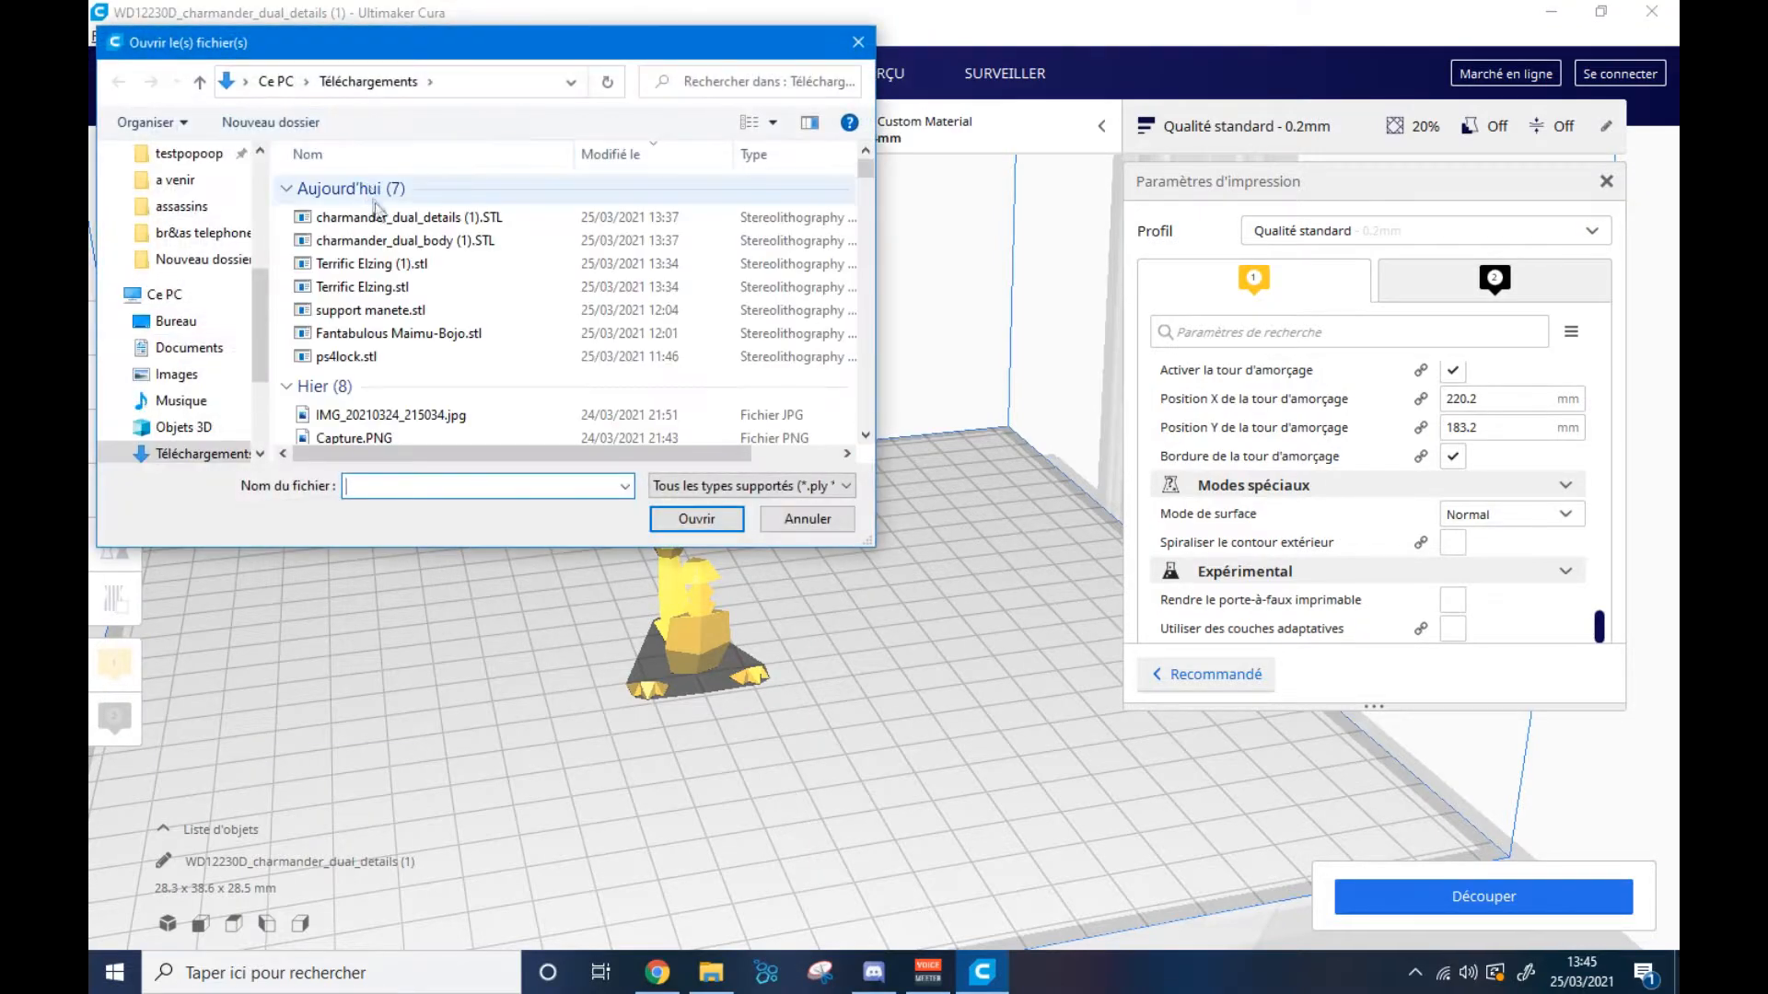
left_click(390, 243)
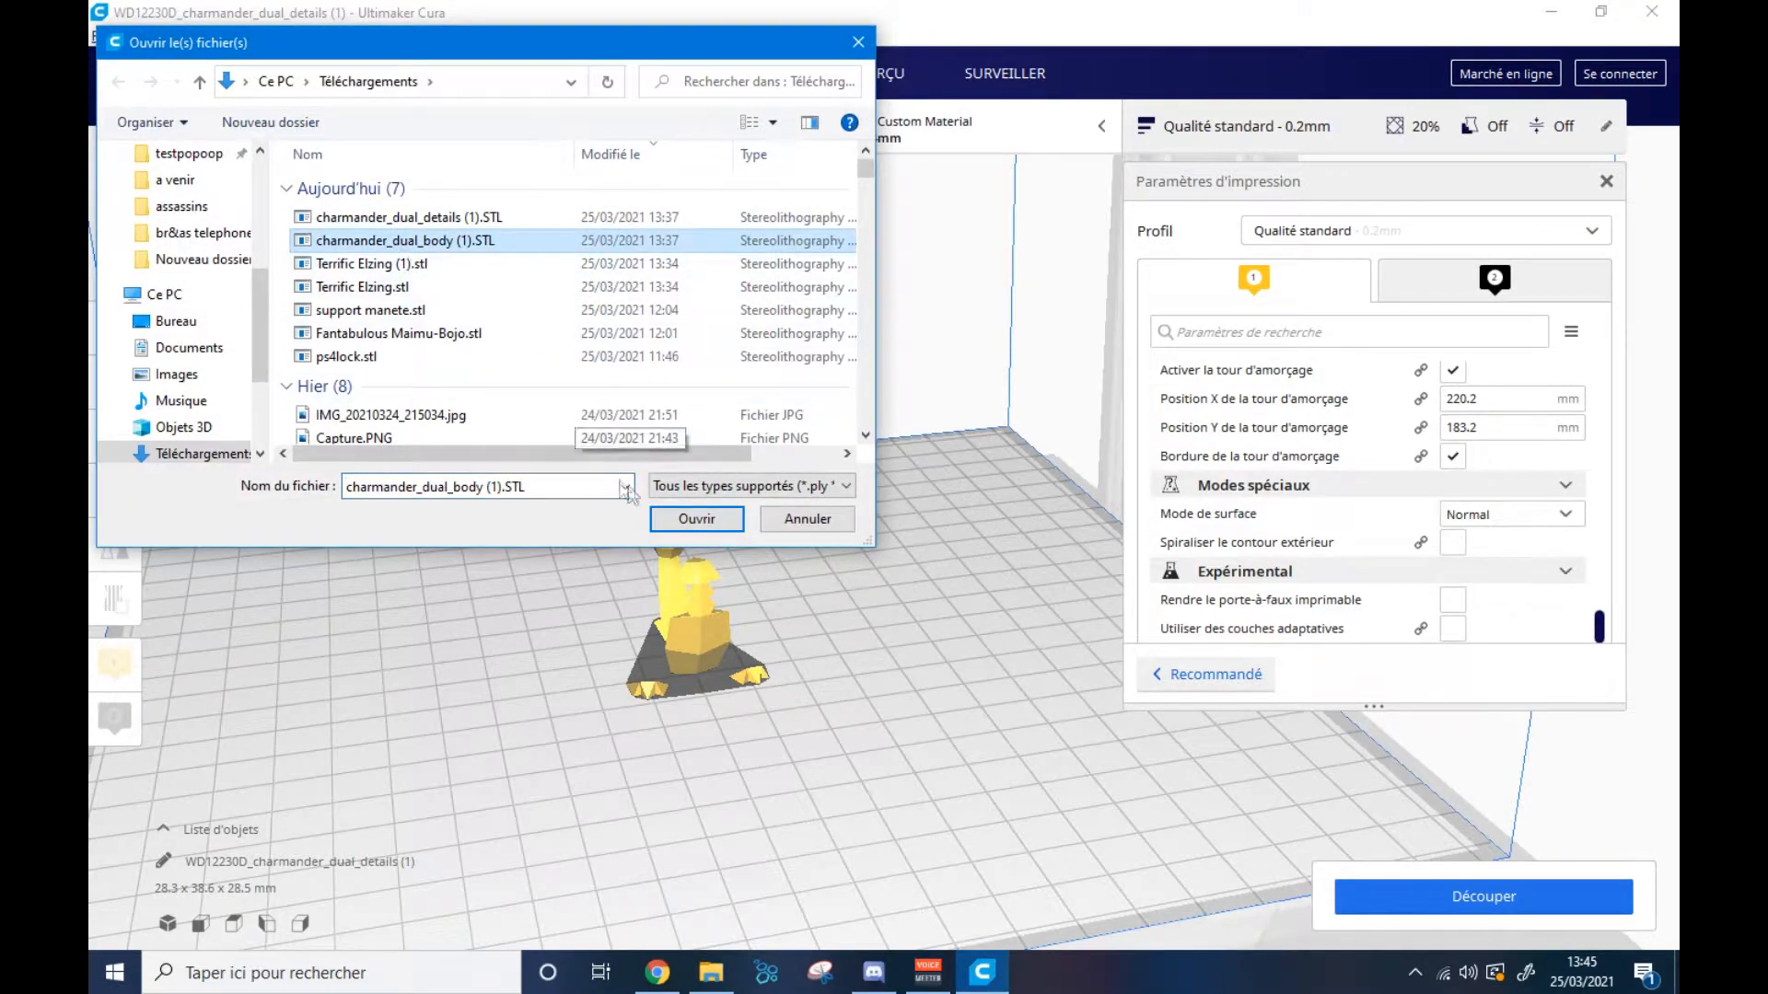
left_click(697, 518)
right_click_drag(555, 552, 659, 568)
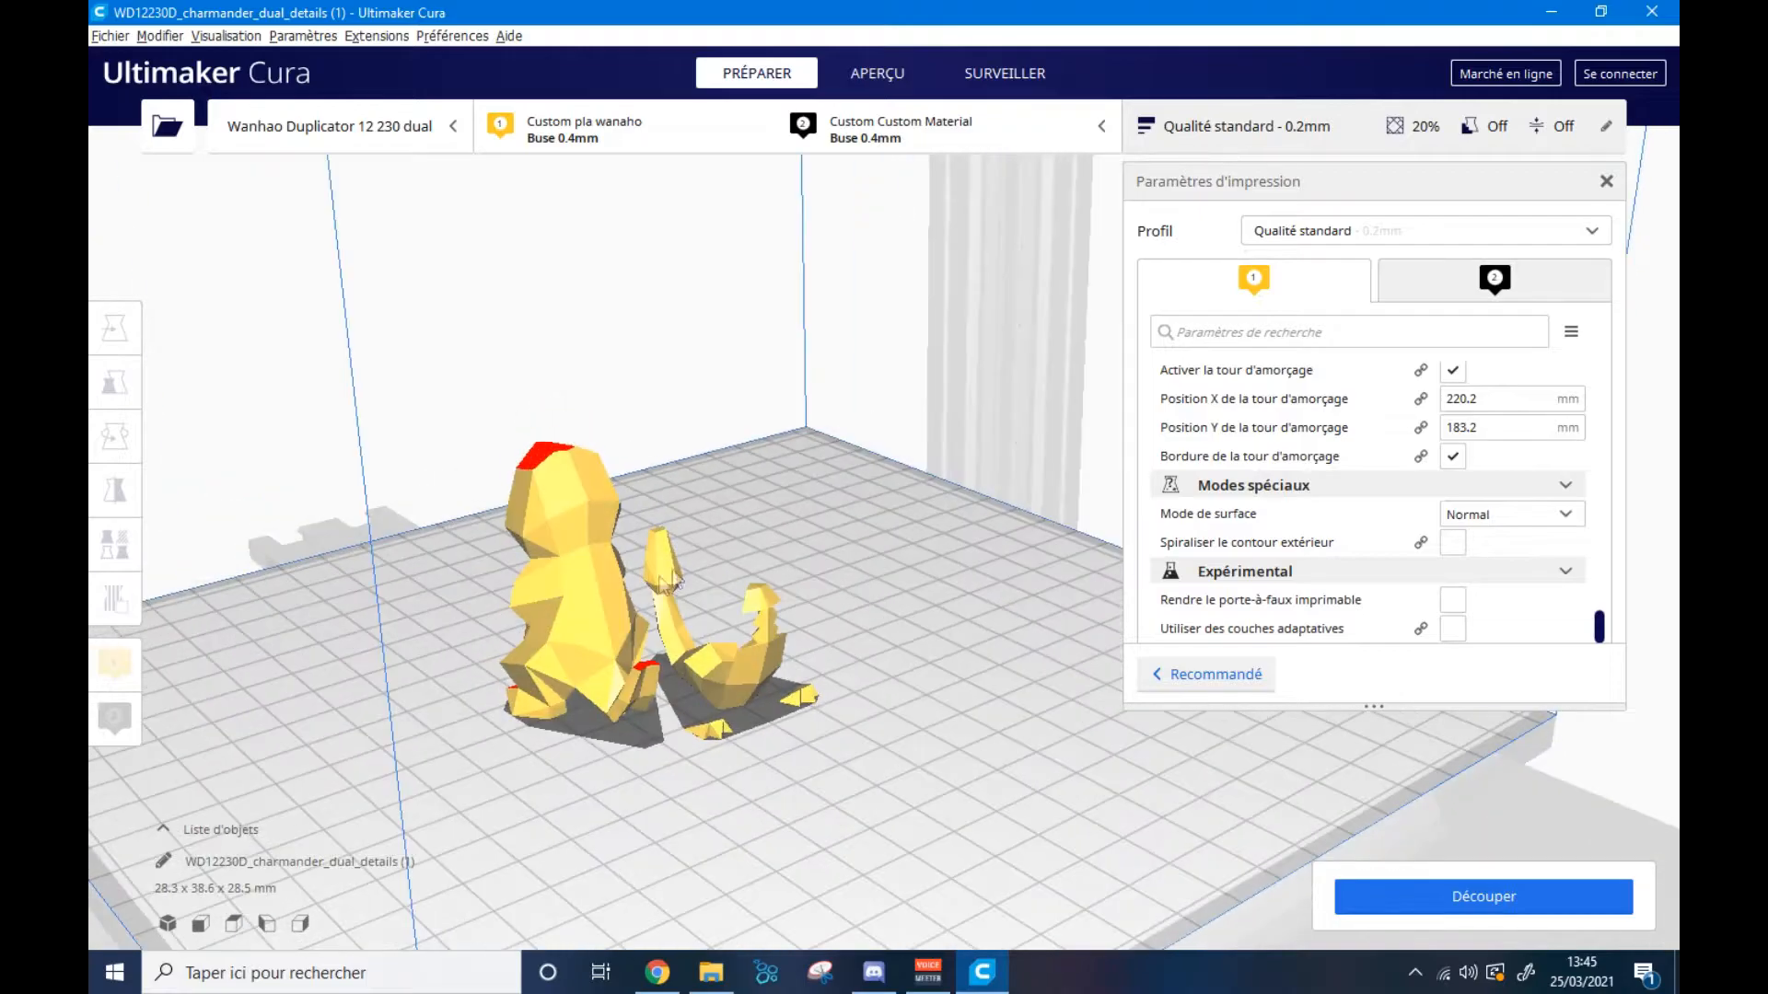
- Try to move the Charmander body about 63 mm to the other side of the details model, and undo the move
left_click(574, 580)
left_click_drag(550, 598, 799, 544)
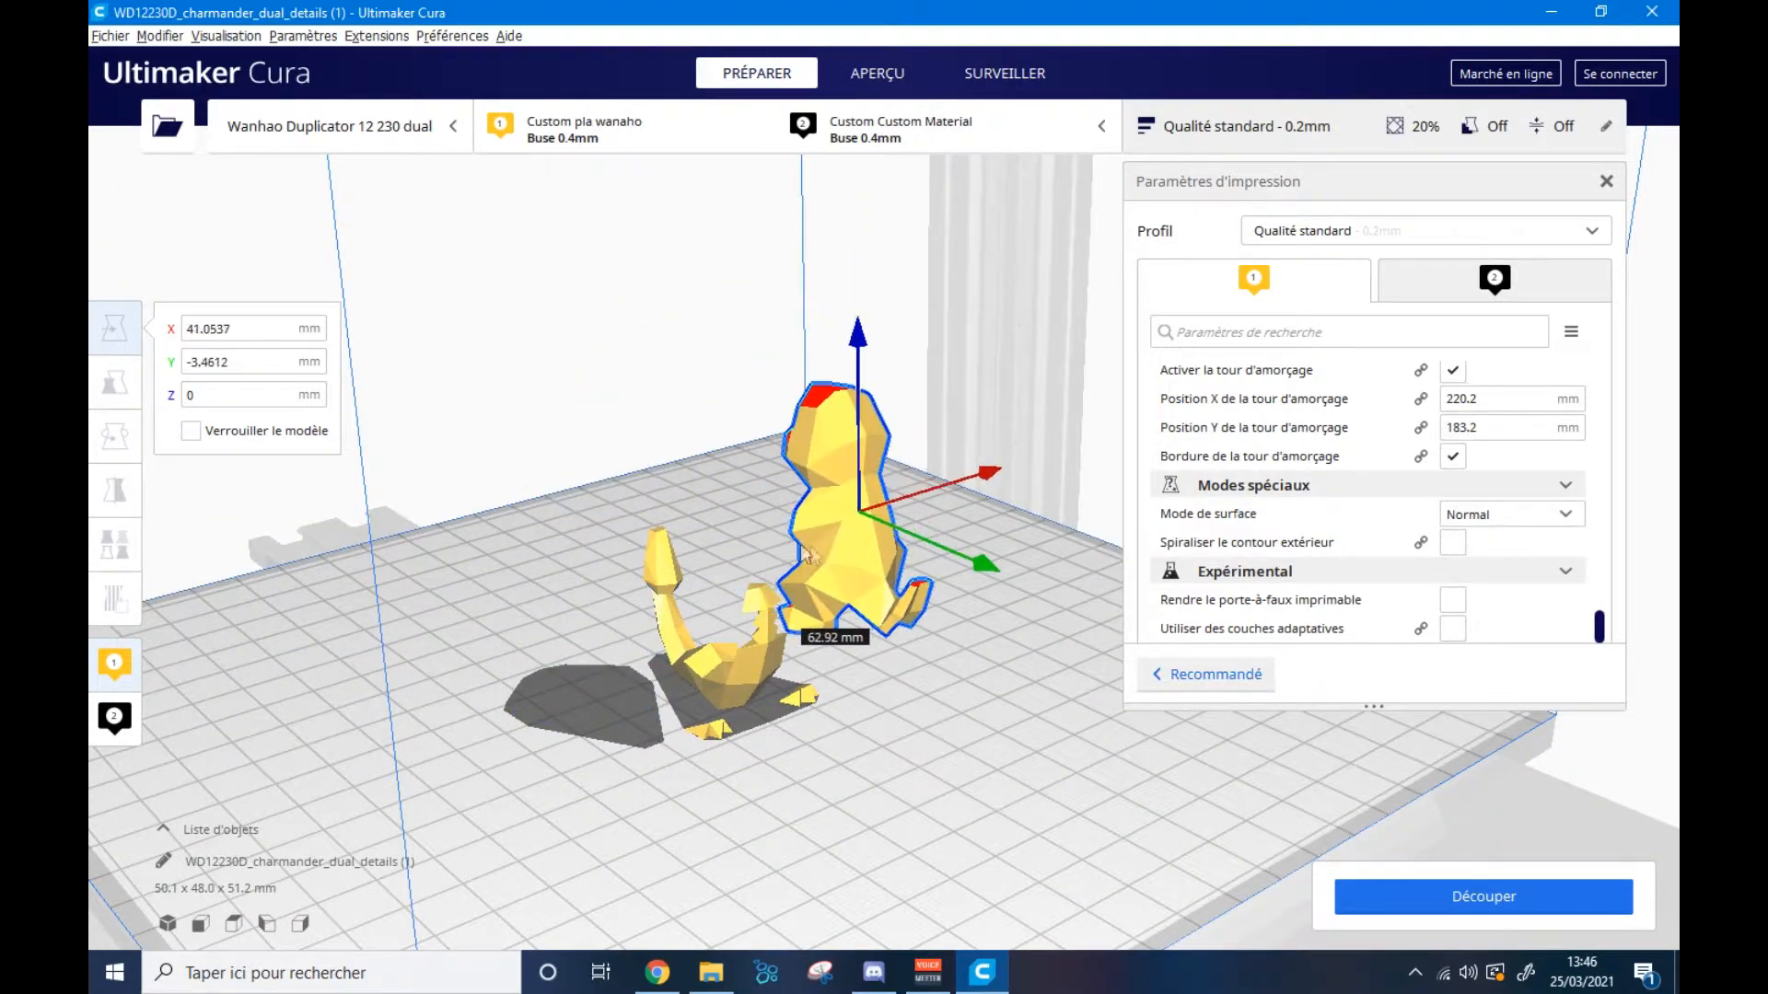
left_click(1061, 617)
right_click_drag(1060, 617, 897, 558)
left_click(909, 512)
key("ctrl+z")
- Move the Charmander body along the X direction so it stands clear beside the details model
left_click(895, 555)
left_click(702, 516)
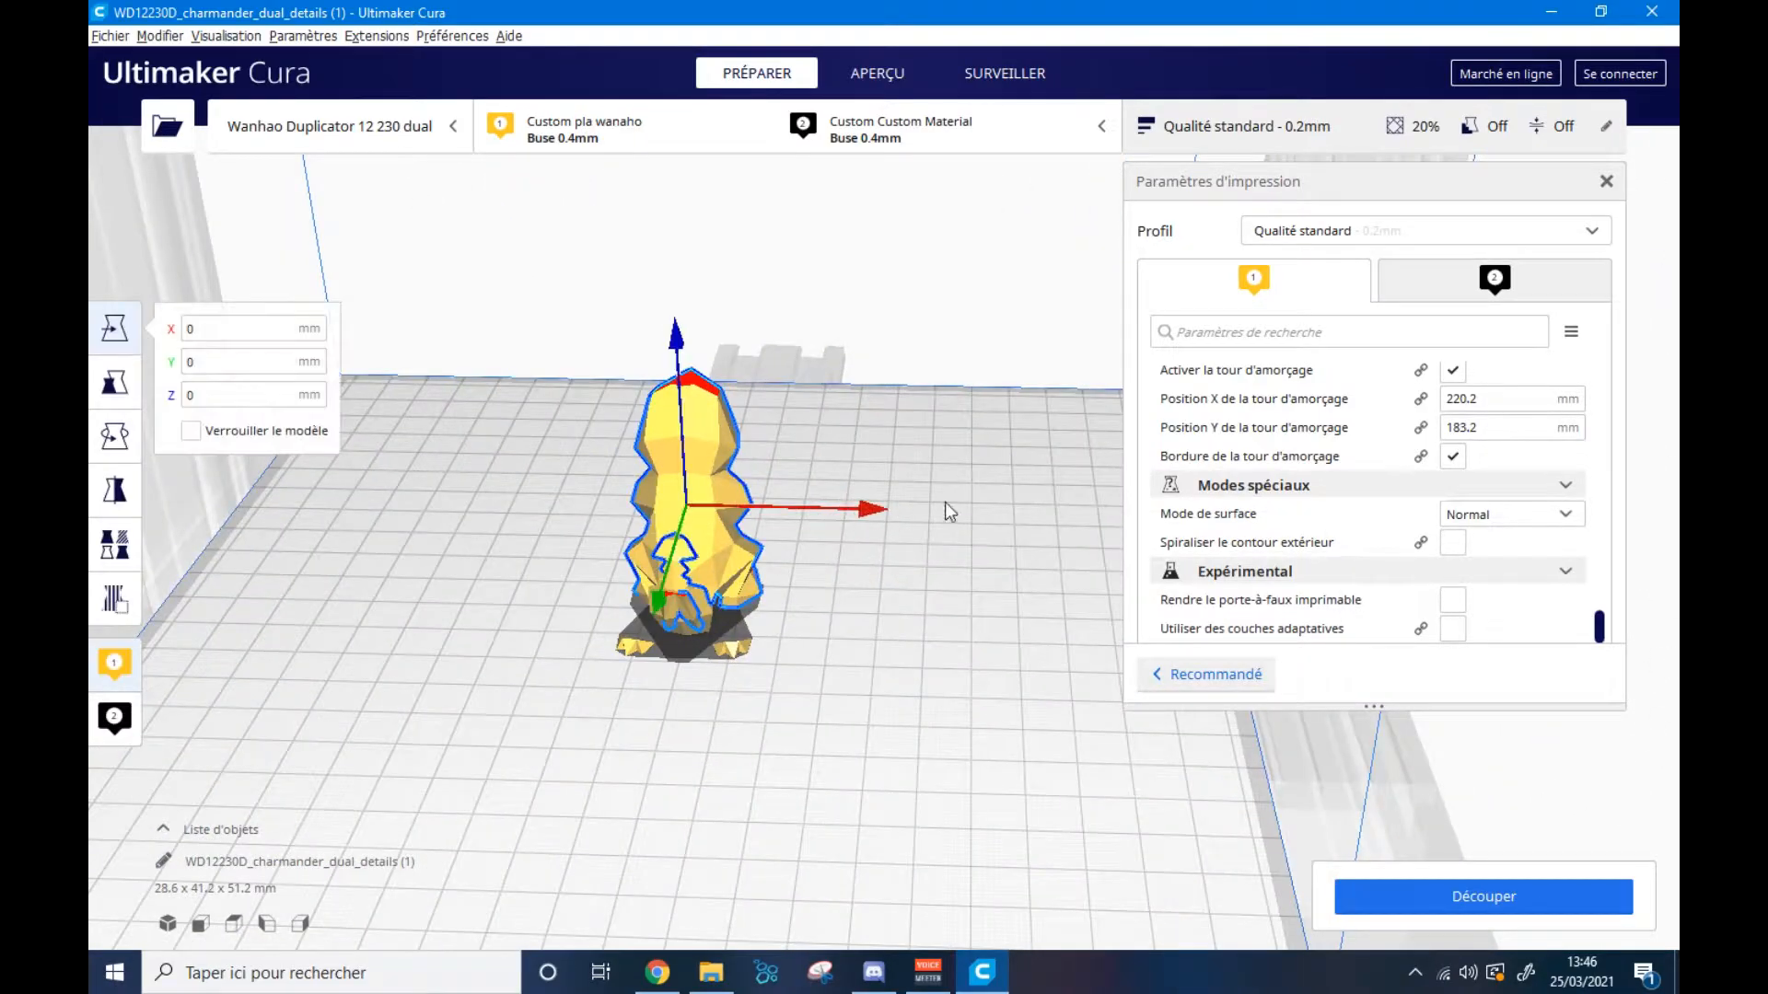
left_click_drag(707, 461, 1010, 491)
left_click(1078, 424)
middle_click_drag(1079, 423, 974, 423)
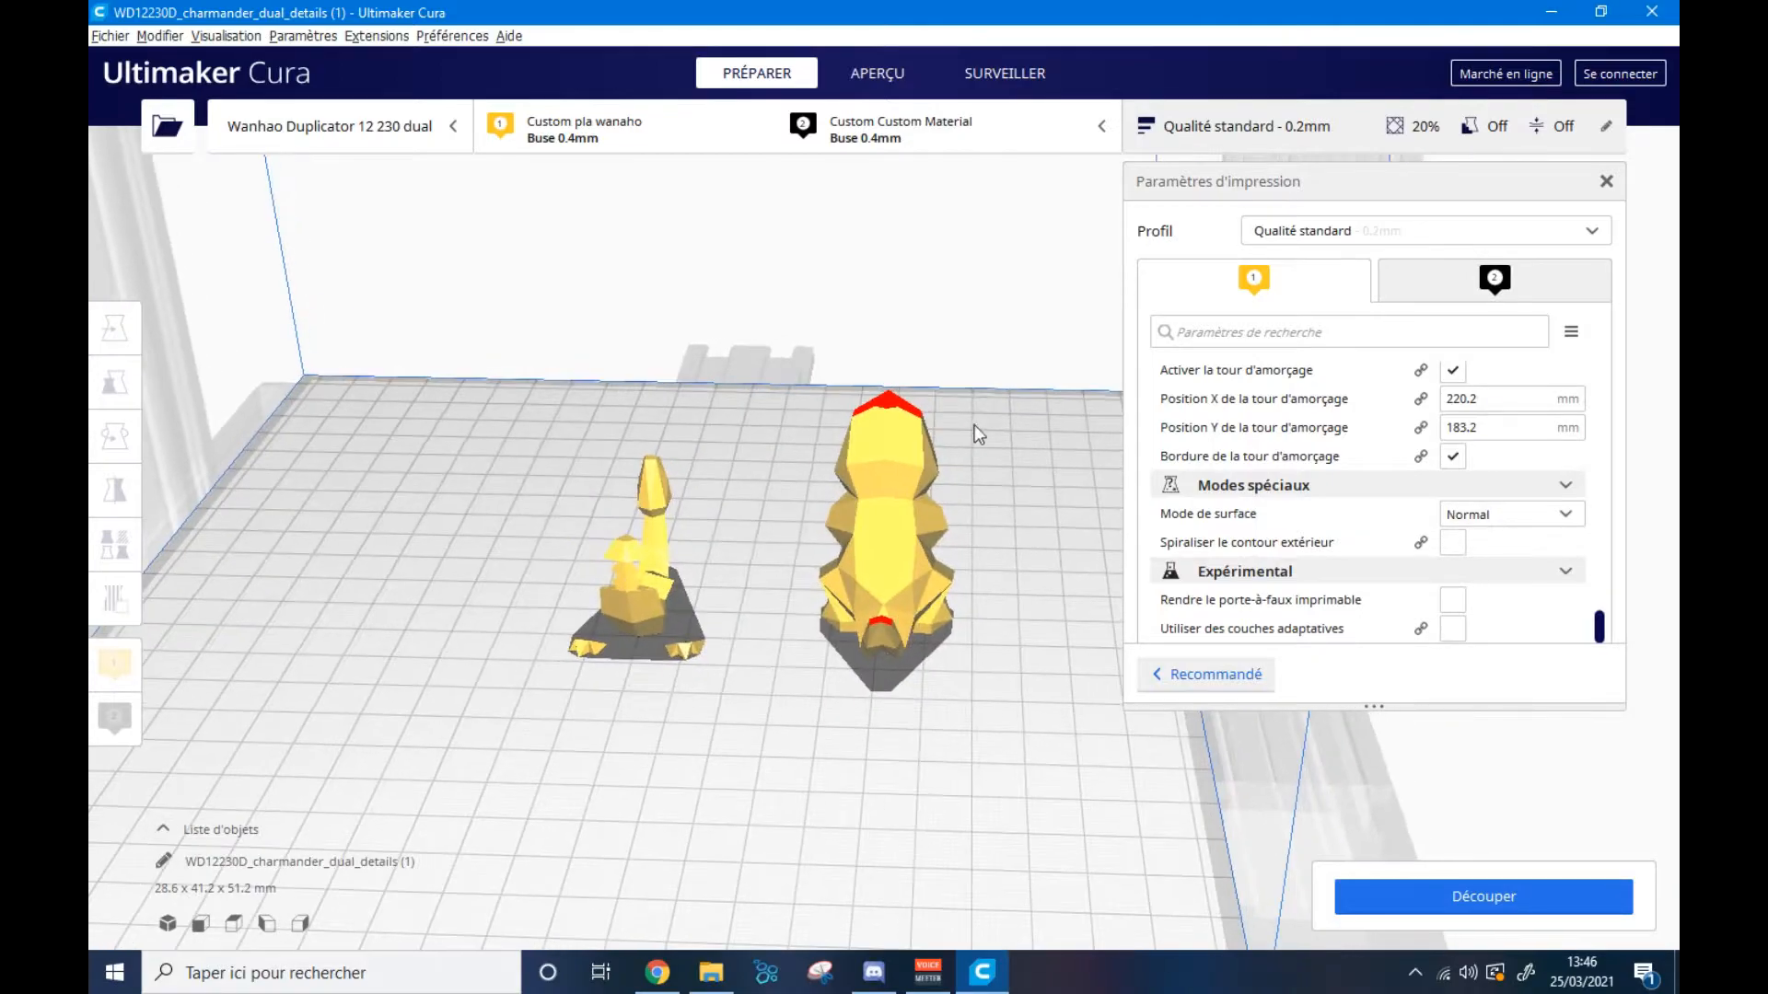
- Review the preset printers and compare the print settings of extruder 1 and extruder 2
left_click(426, 138)
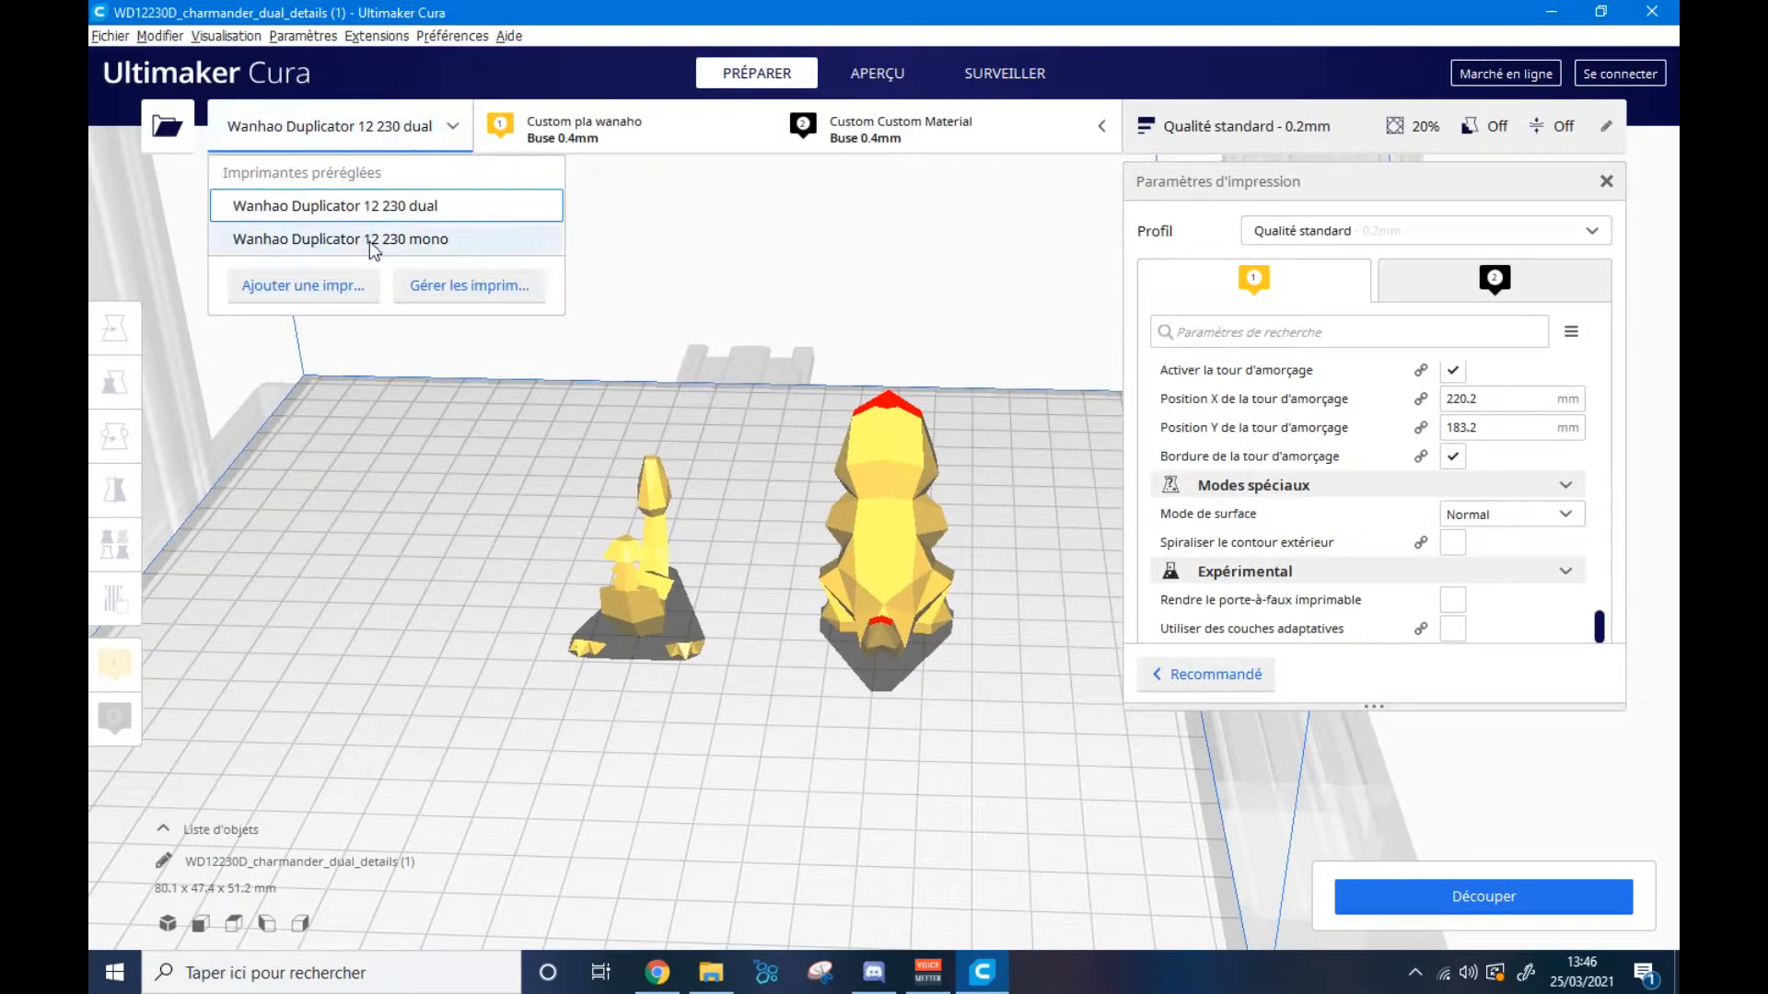
left_click(747, 206)
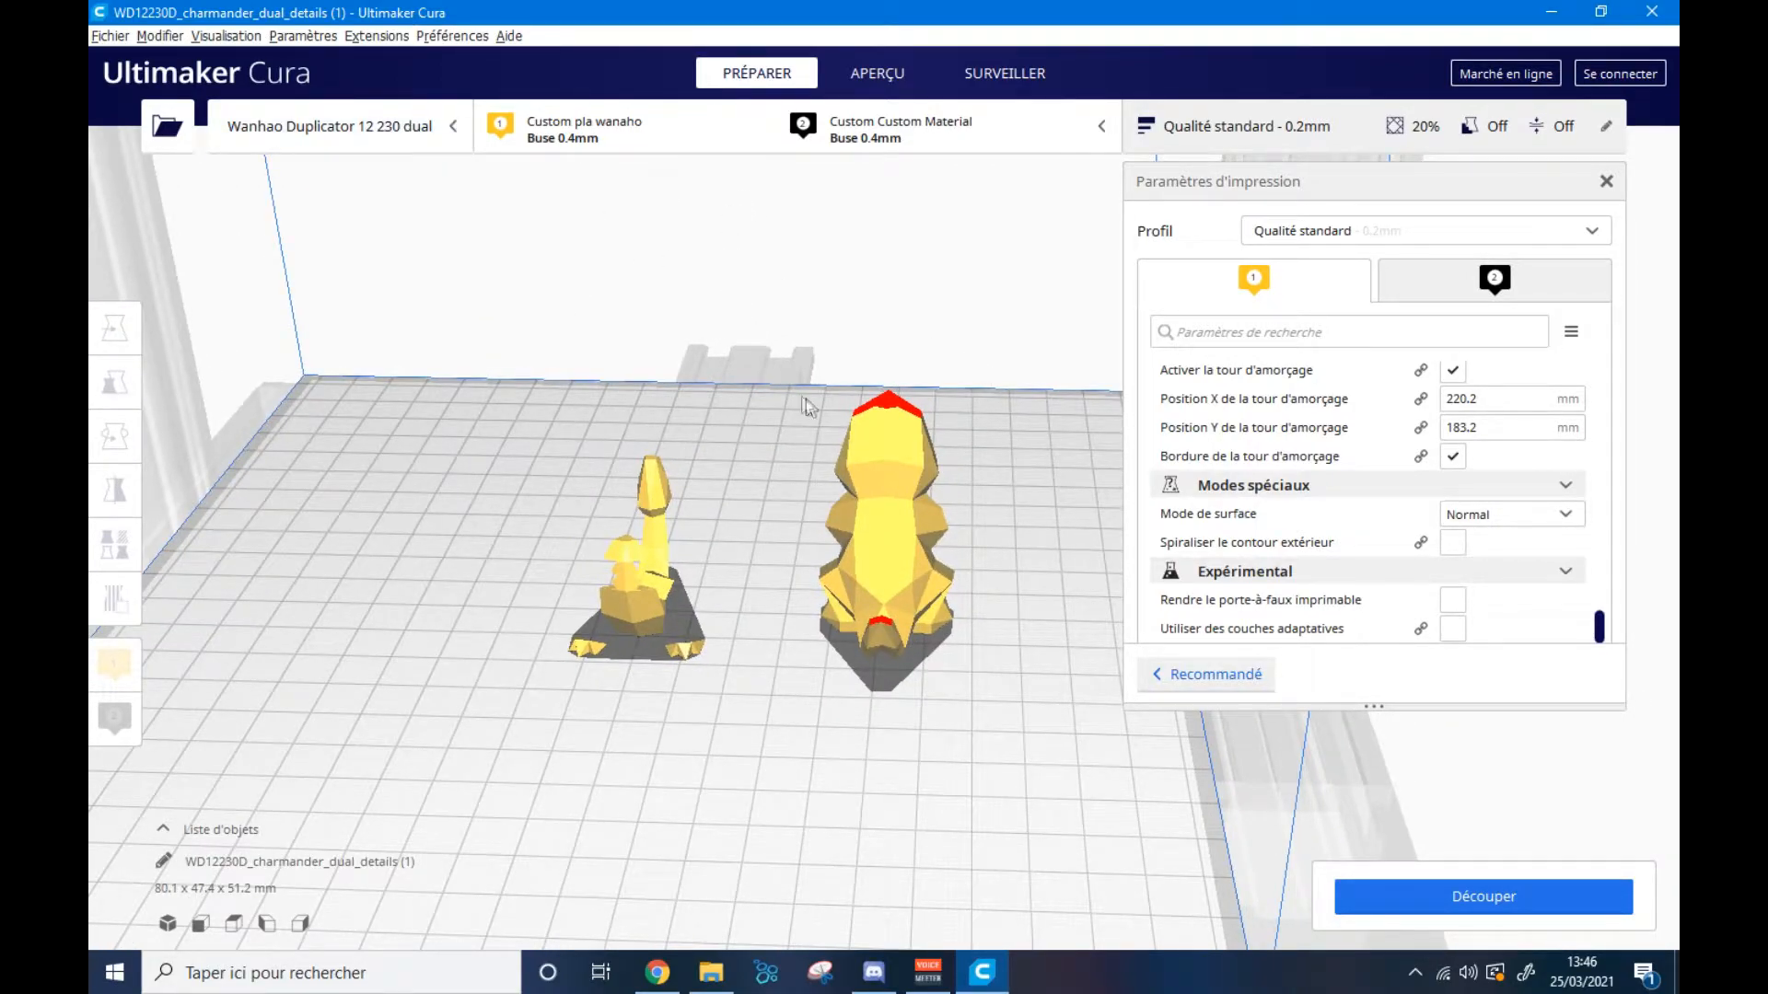
left_click(1462, 284)
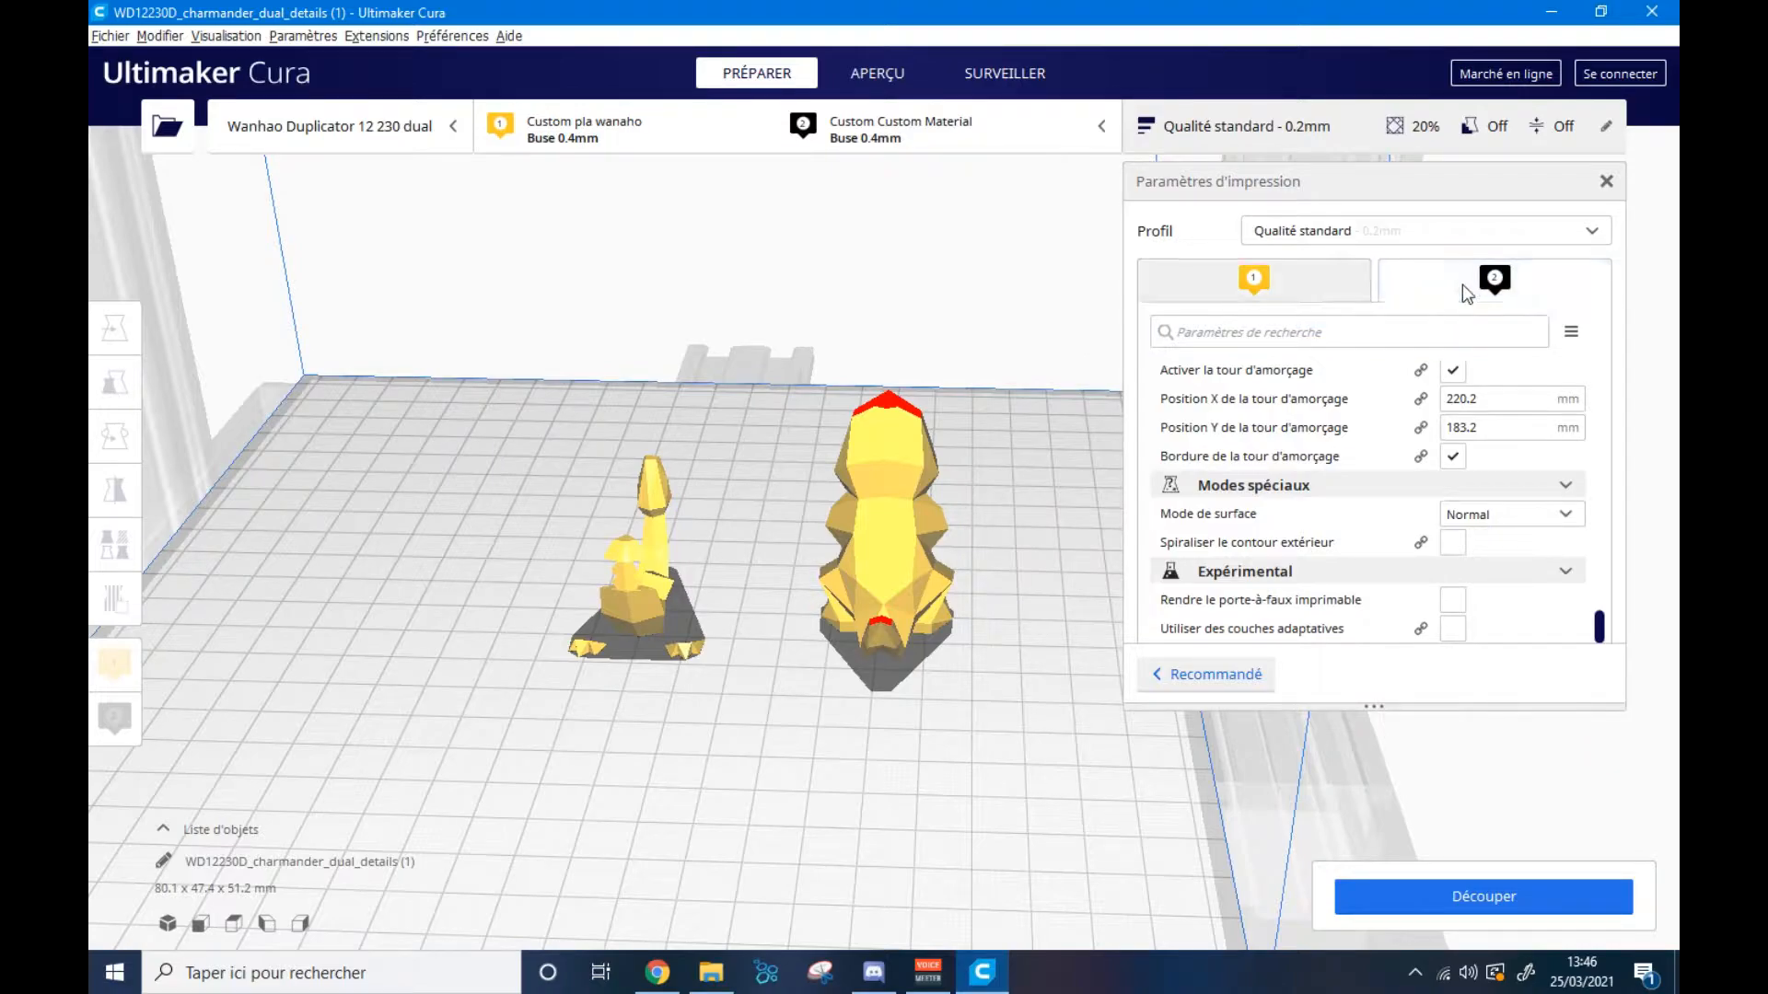
left_click(1330, 286)
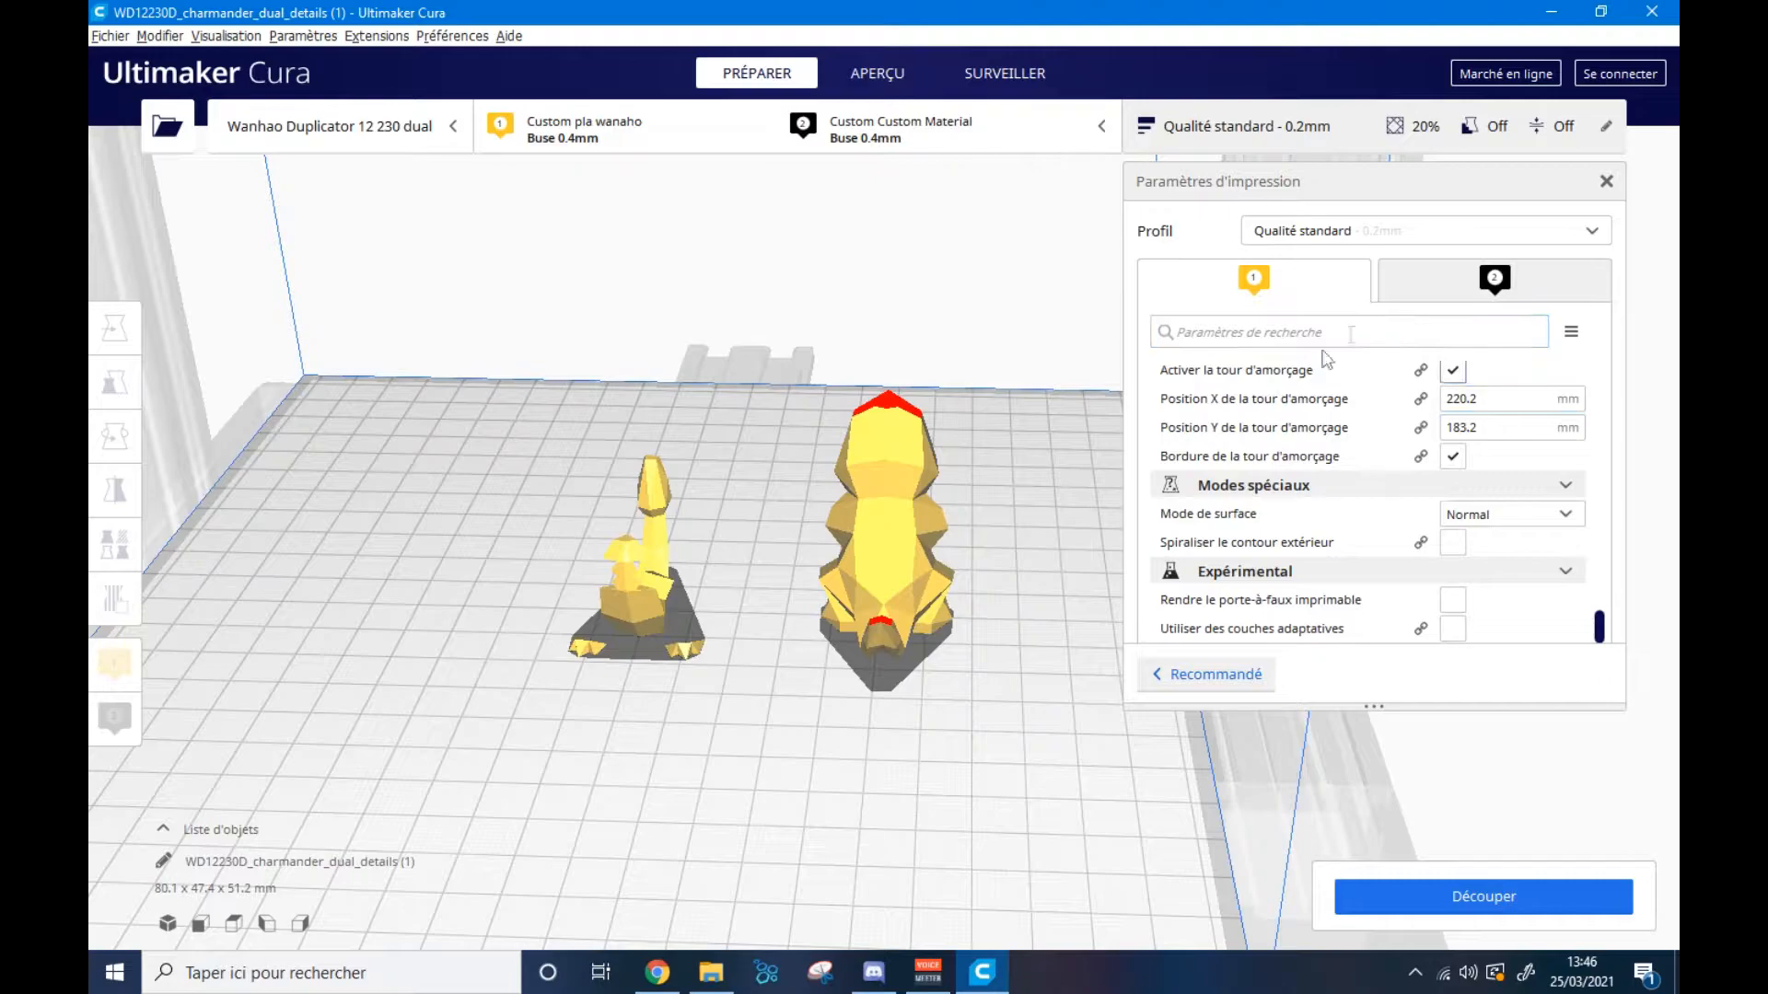
left_click(1471, 293)
left_click(1302, 289)
- Move the Charmander body closer to the details model, to about X 30.7 mm and Y 1.8 mm
left_click(619, 583)
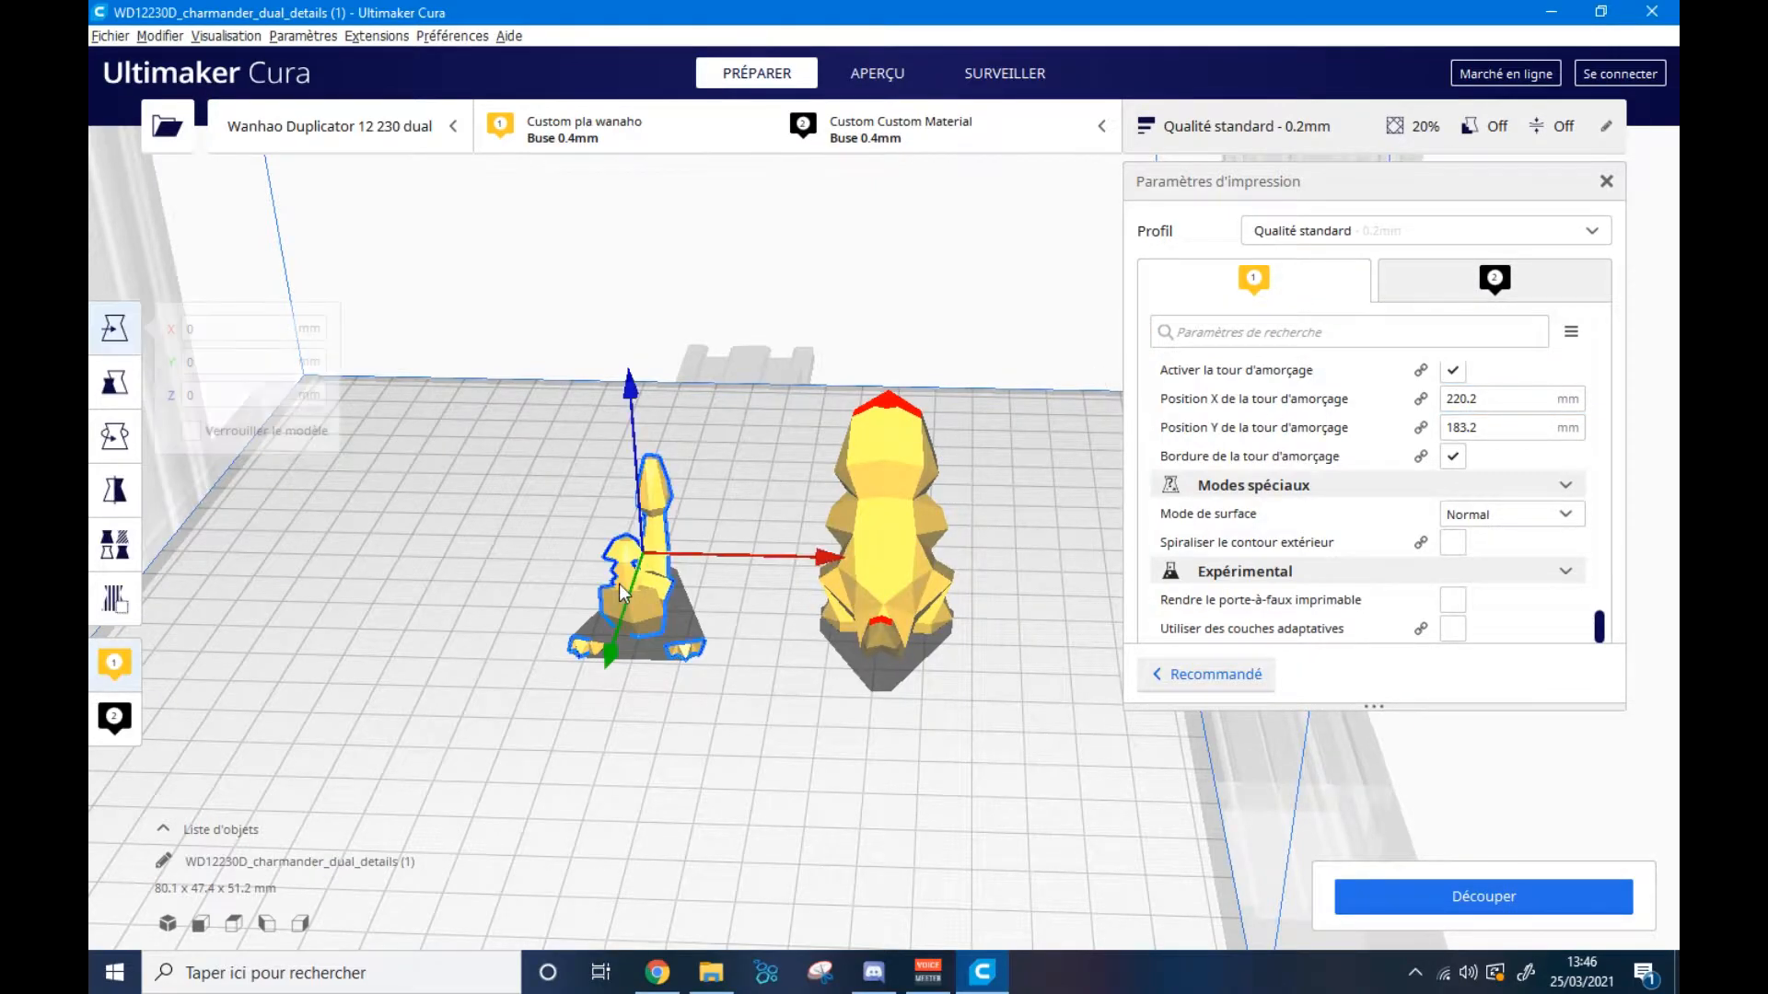
left_click(684, 387)
right_click_drag(688, 405, 649, 638)
left_click(885, 517)
left_click(707, 424)
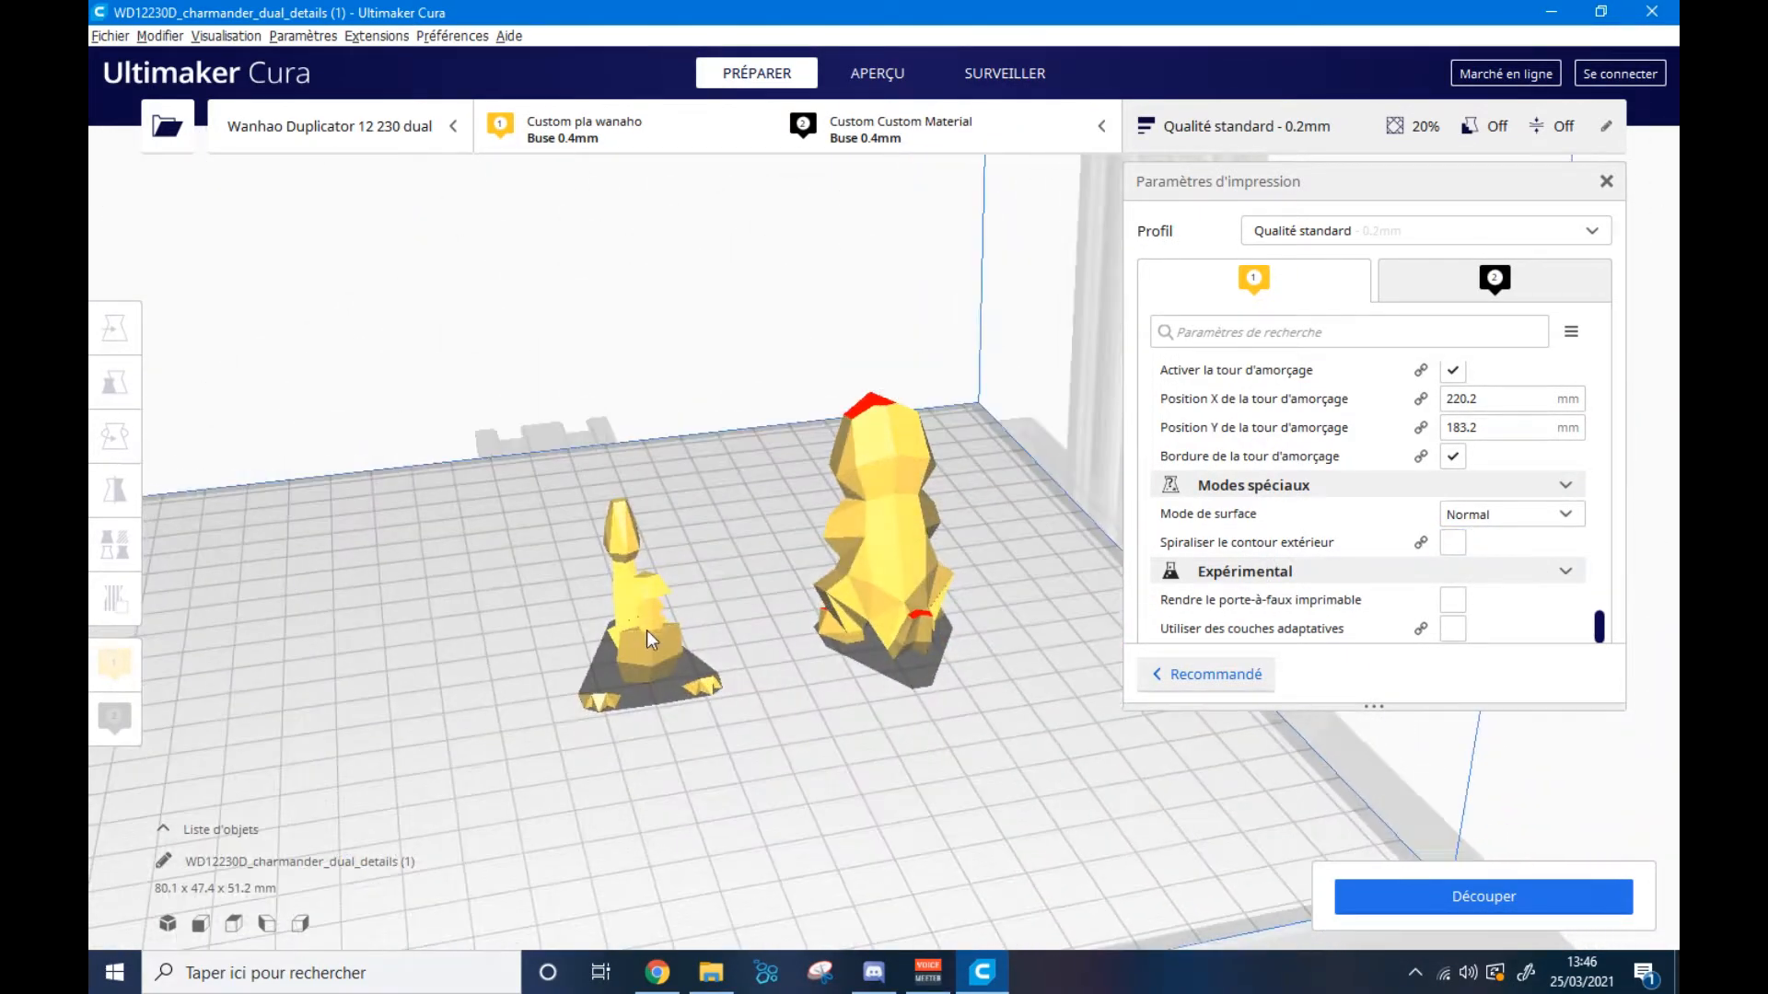
left_click(882, 556)
left_click(738, 478)
left_click(853, 537)
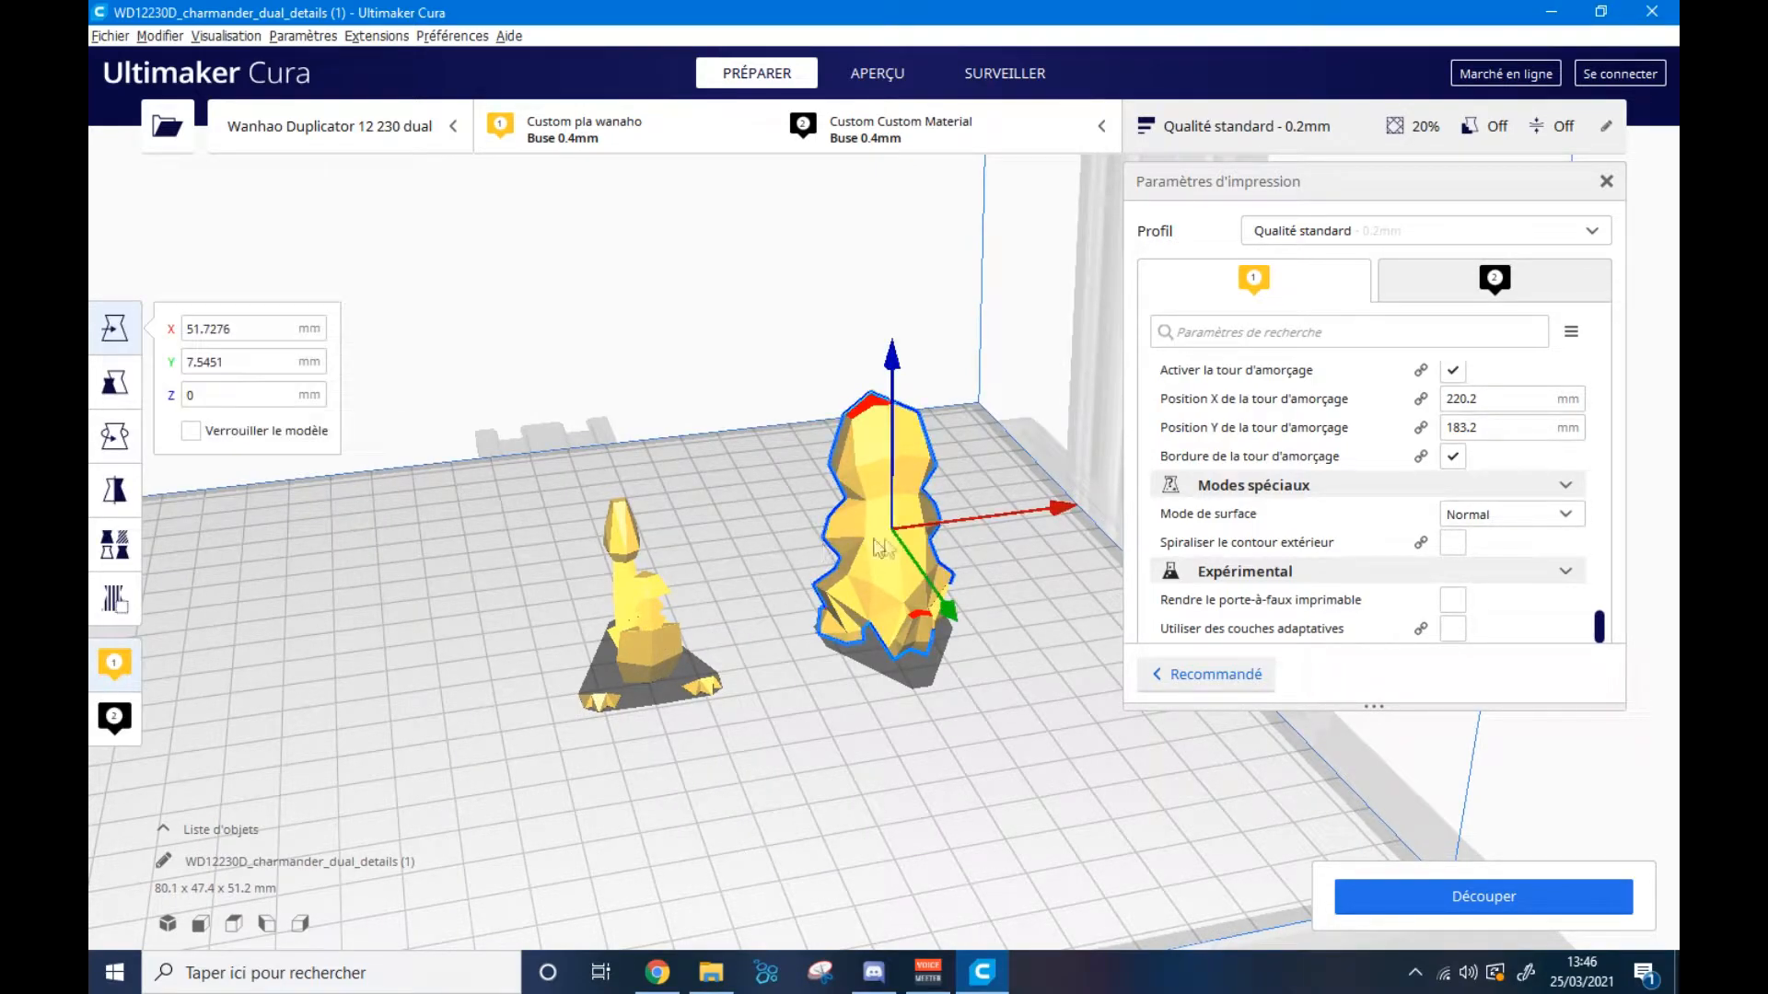
left_click_drag(880, 543, 774, 546)
left_click(690, 572)
- Assign the Charmander details model to extruder 2 and inspect it next to the body
left_click(633, 595)
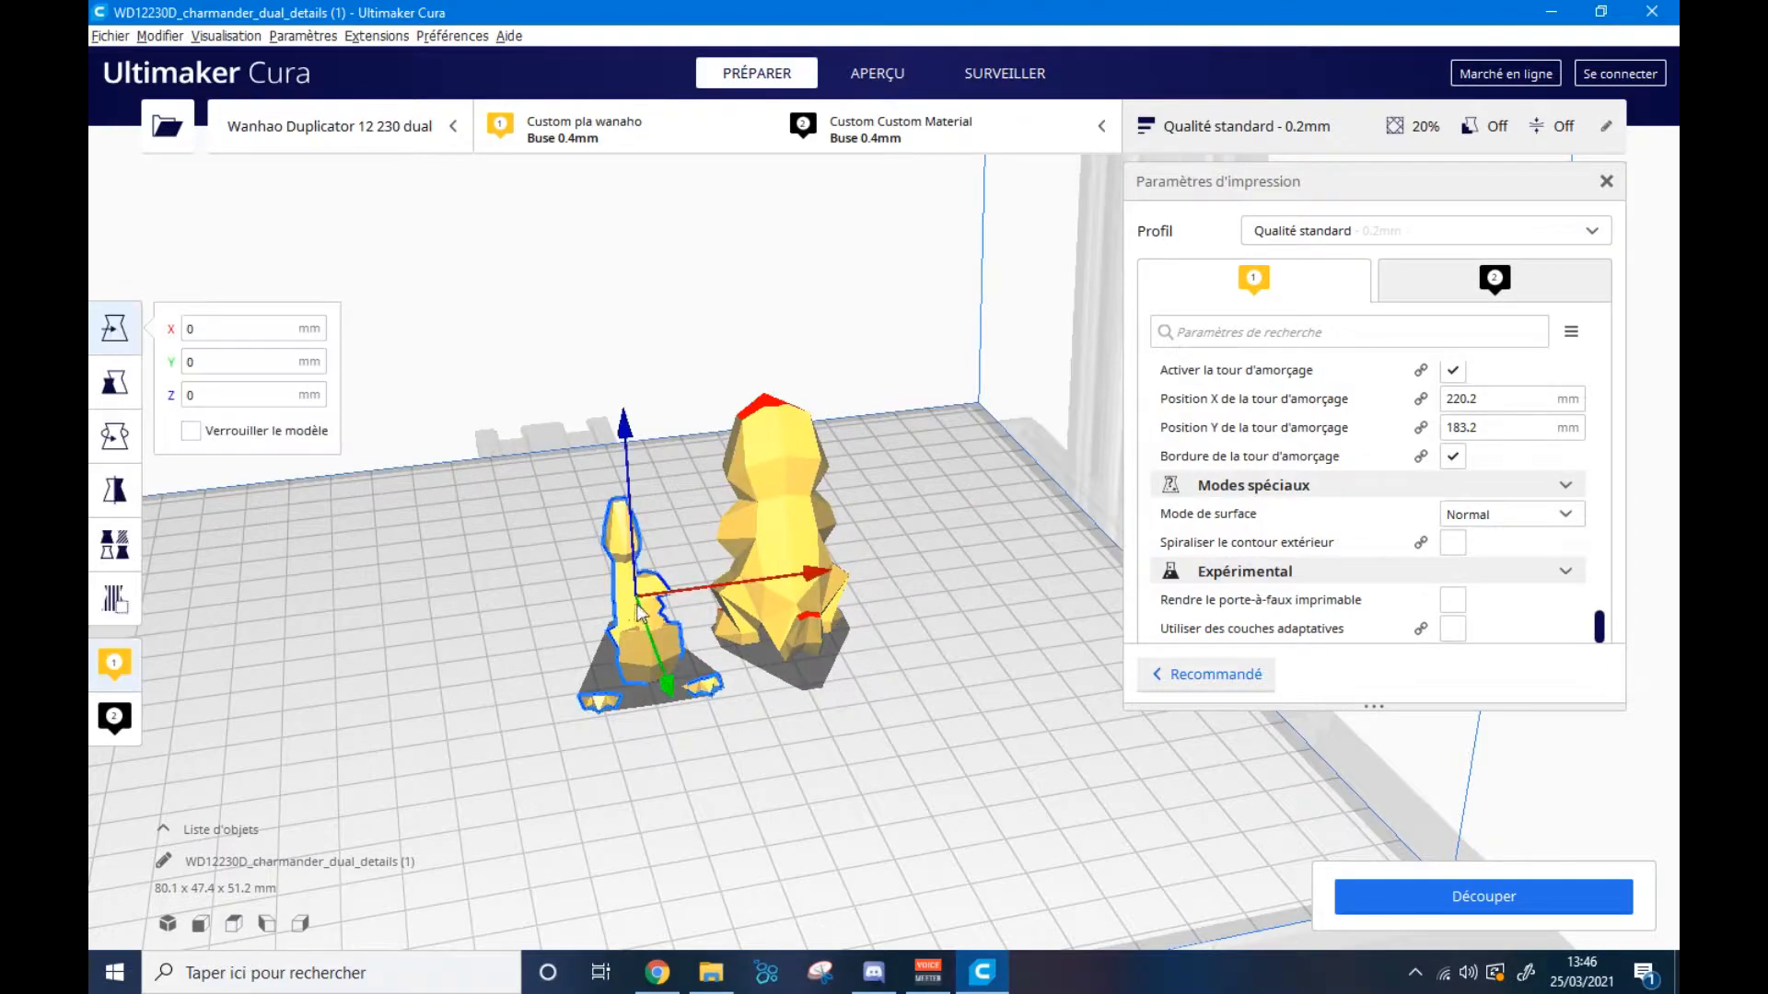
left_click(115, 725)
left_click(403, 686)
right_click_drag(387, 665, 529, 665)
left_click(584, 440)
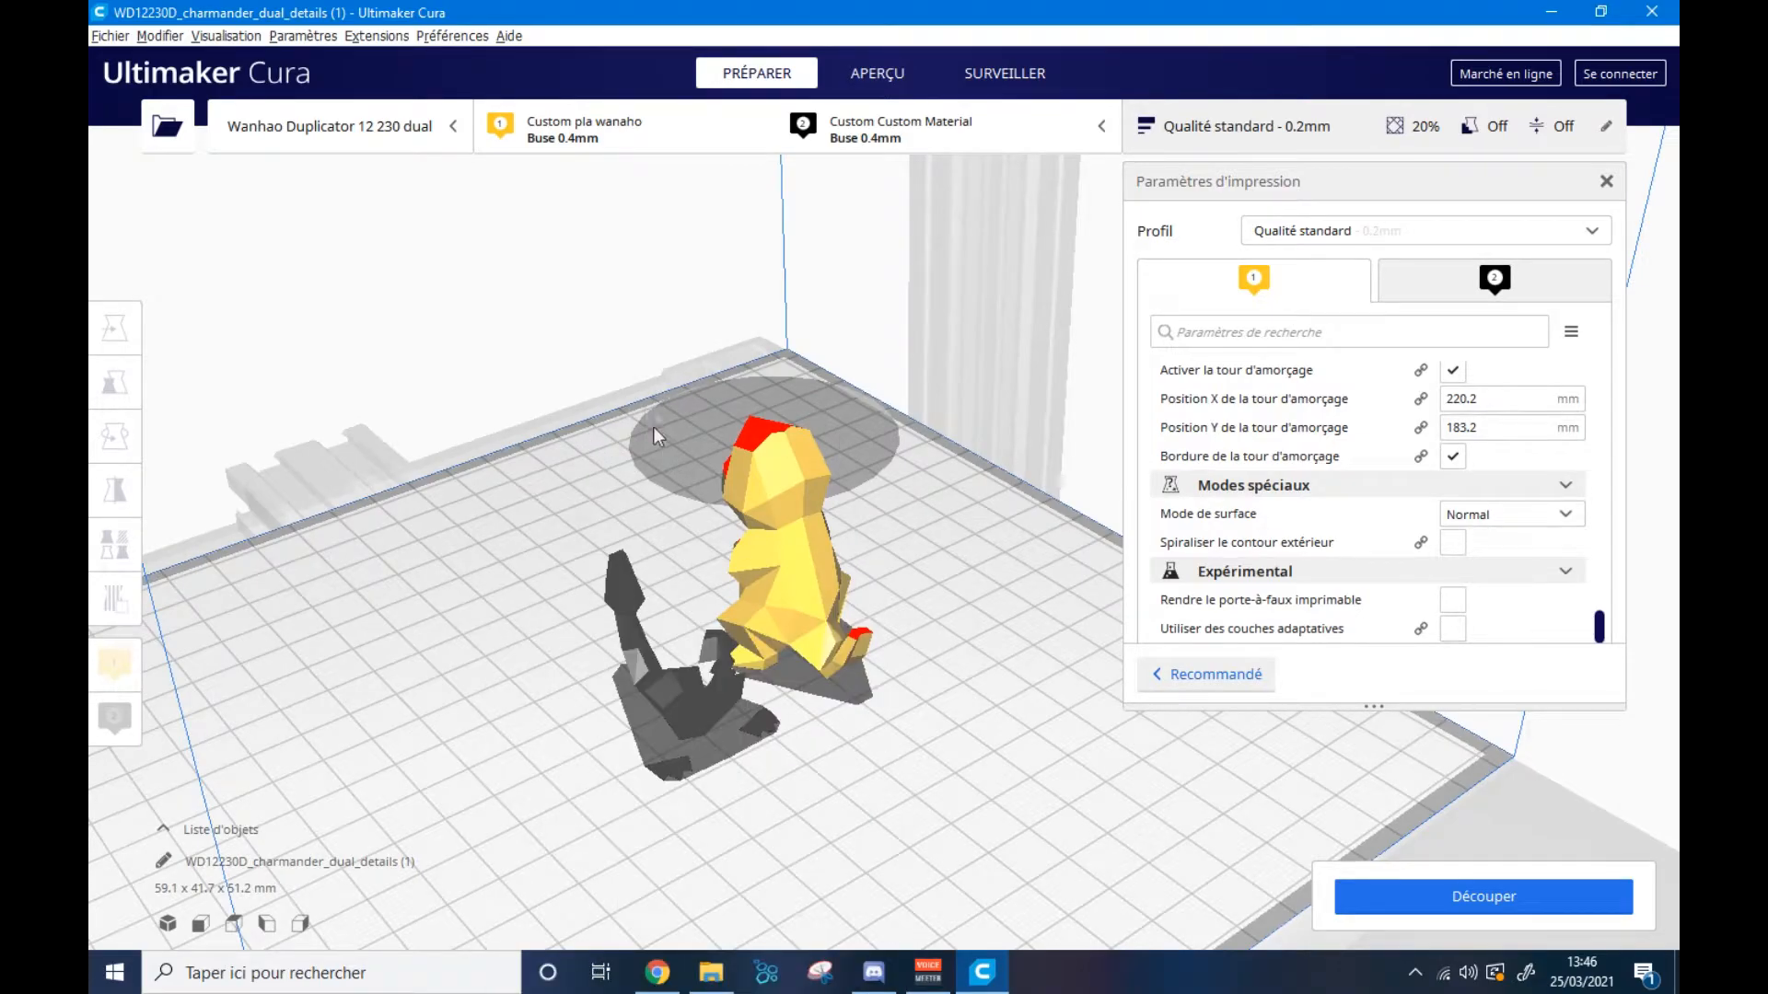
right_click_drag(731, 469, 859, 495)
scroll(678, 475, "up", 5)
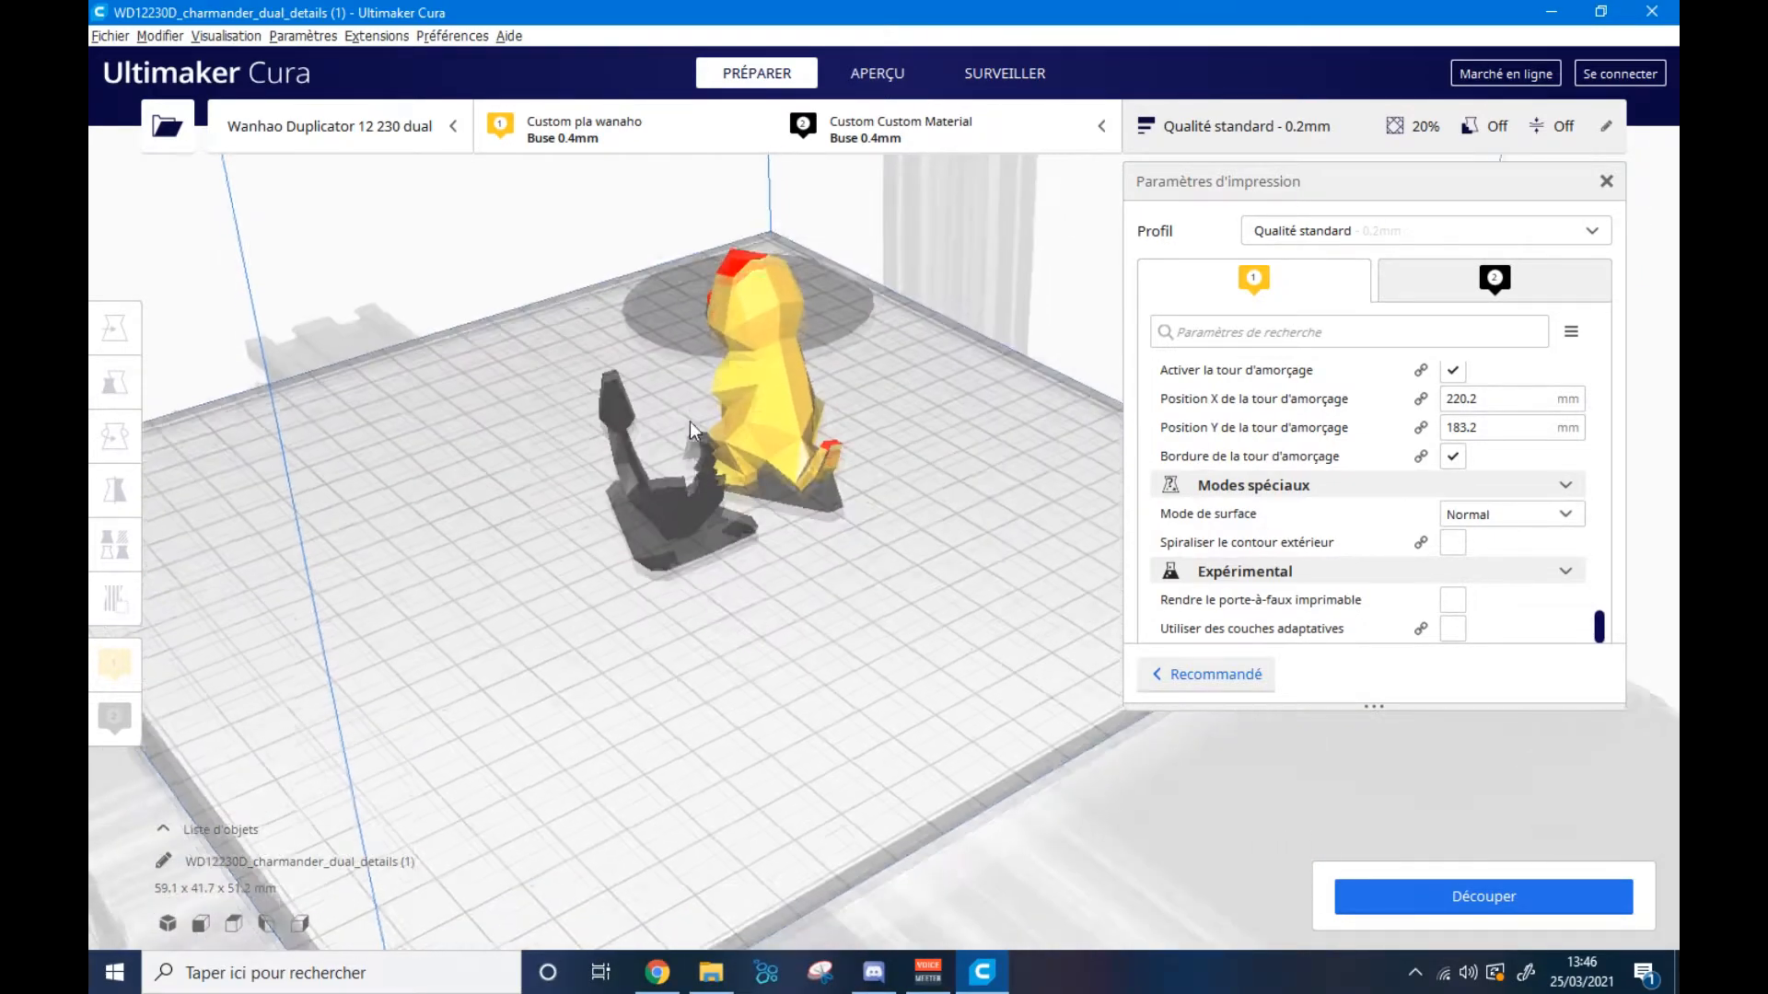
left_click(655, 618)
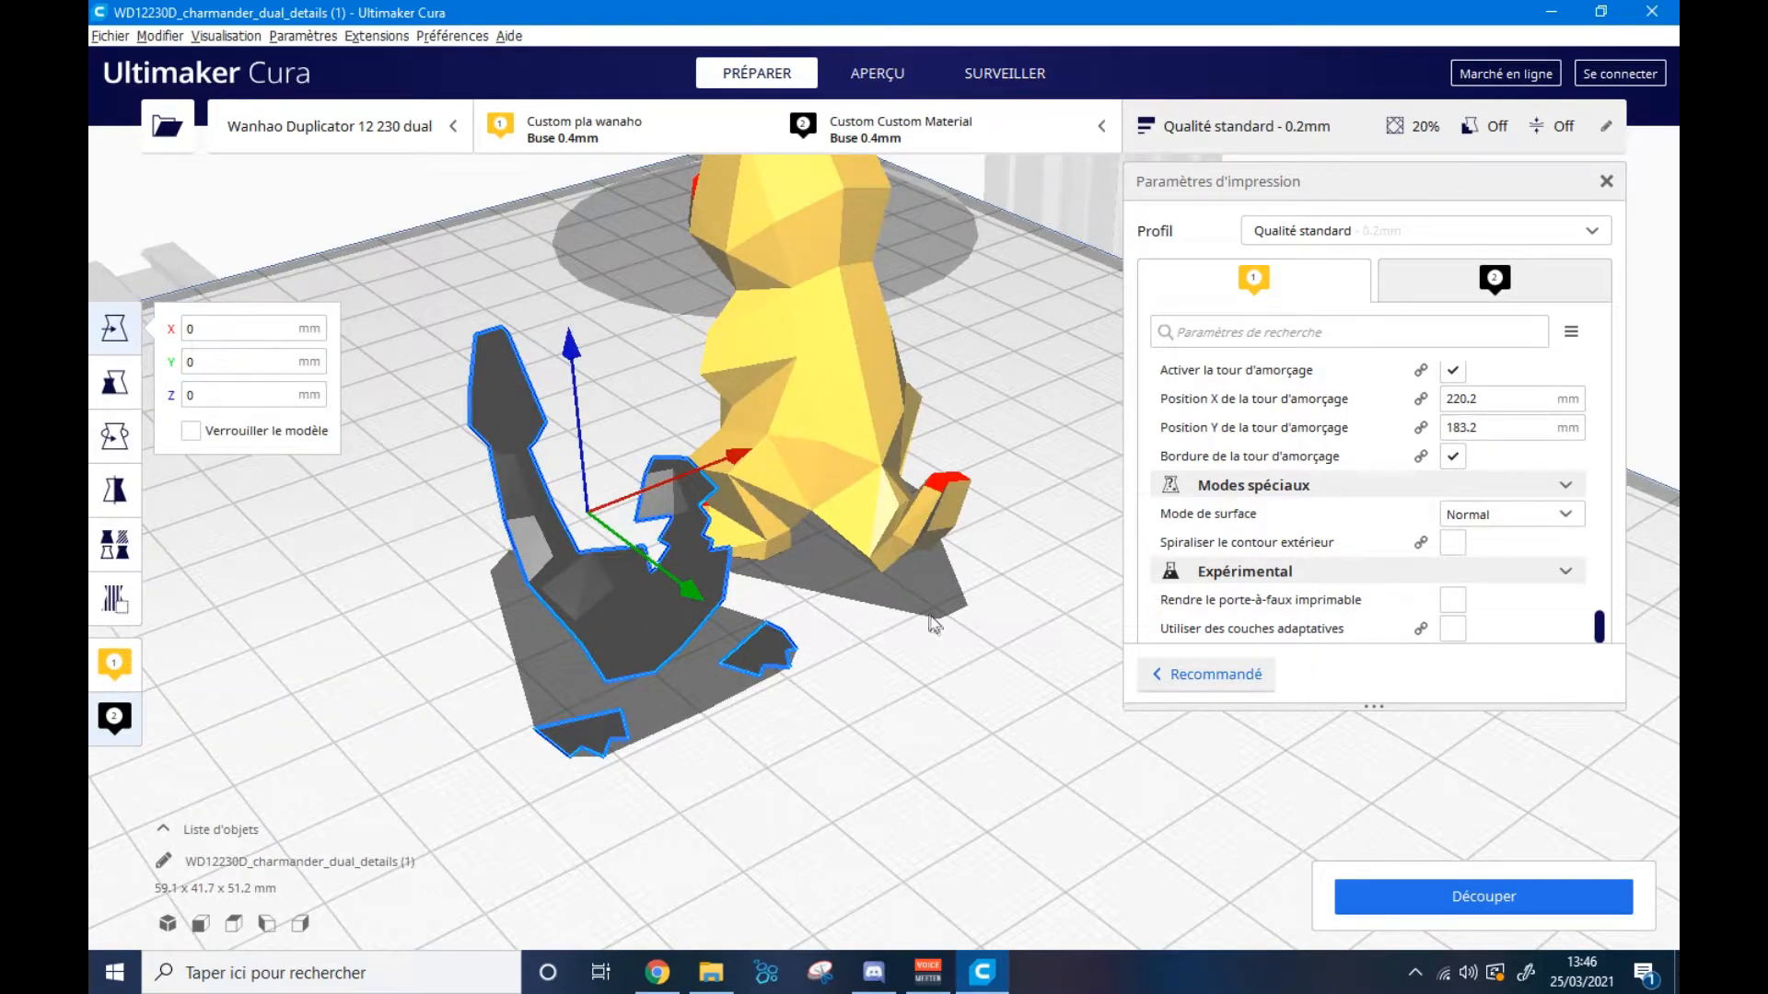
left_click(458, 624)
scroll(706, 637, "down", 3)
- Move the Charmander body right next to the details model, to about X 22.5 mm and Y 11.7 mm
left_click(842, 442)
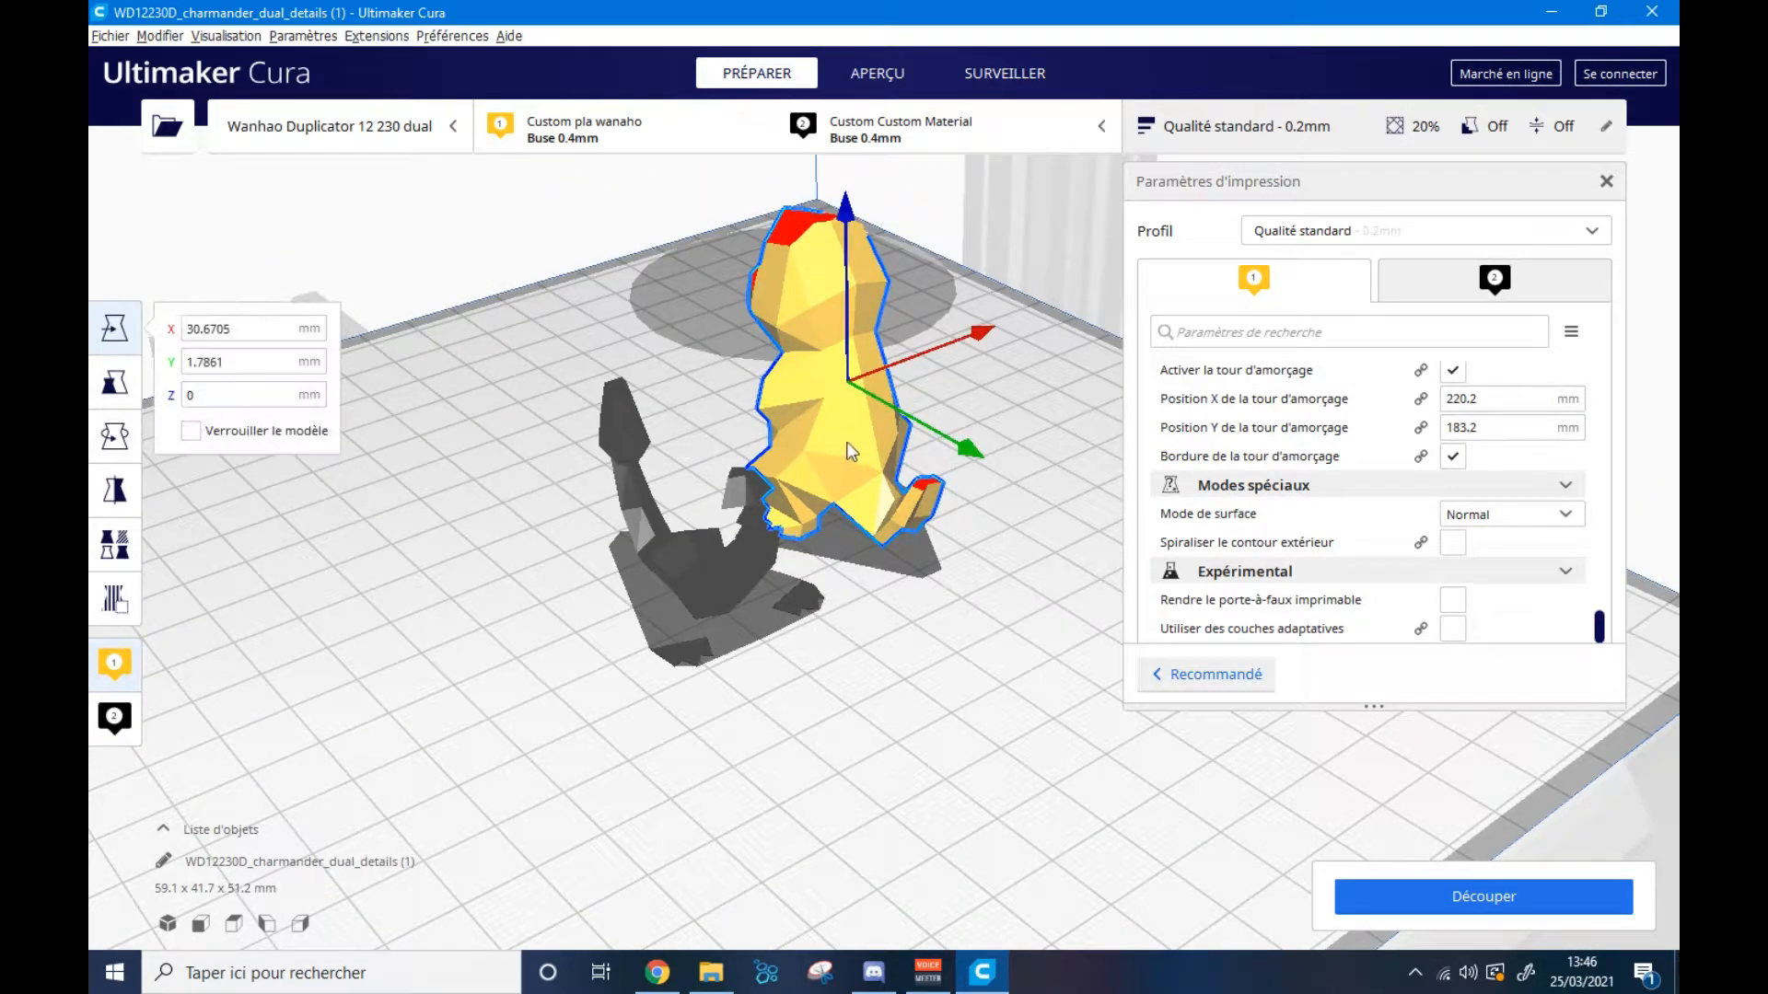
left_click_drag(845, 445, 844, 482)
left_click(1032, 564)
right_click_drag(1032, 564, 772, 424)
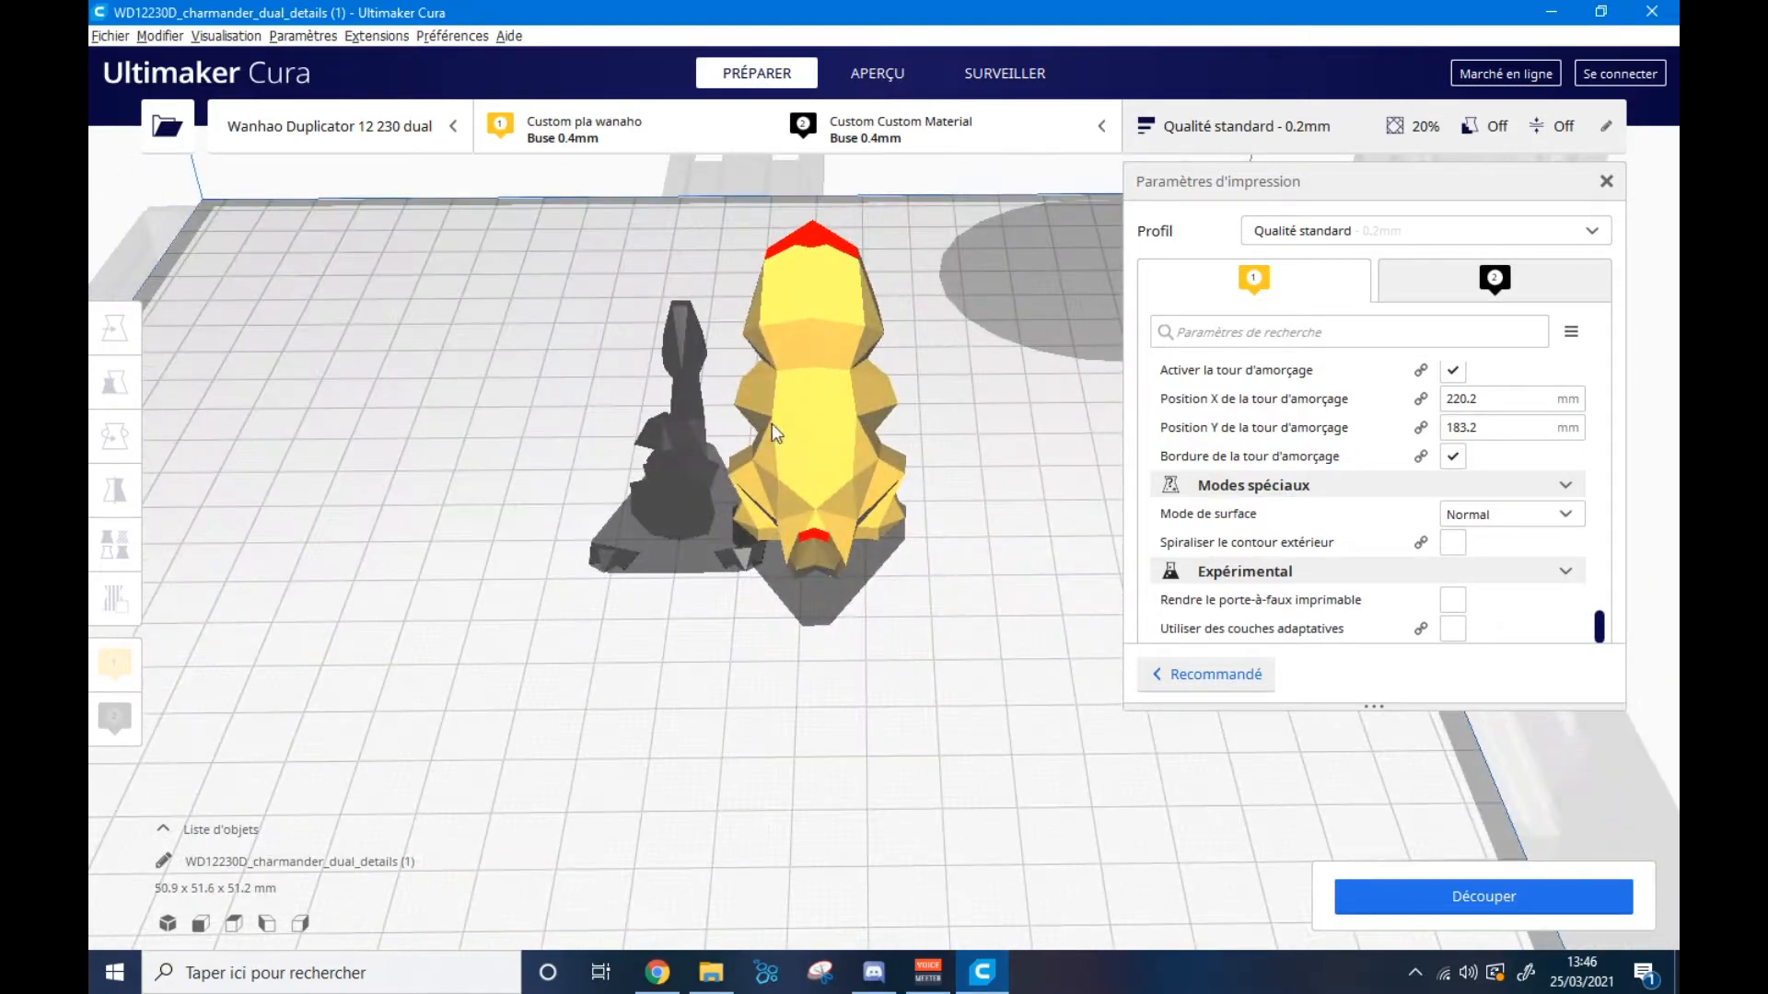
- Select the details and body models together and merge them into one figure
left_click(667, 456)
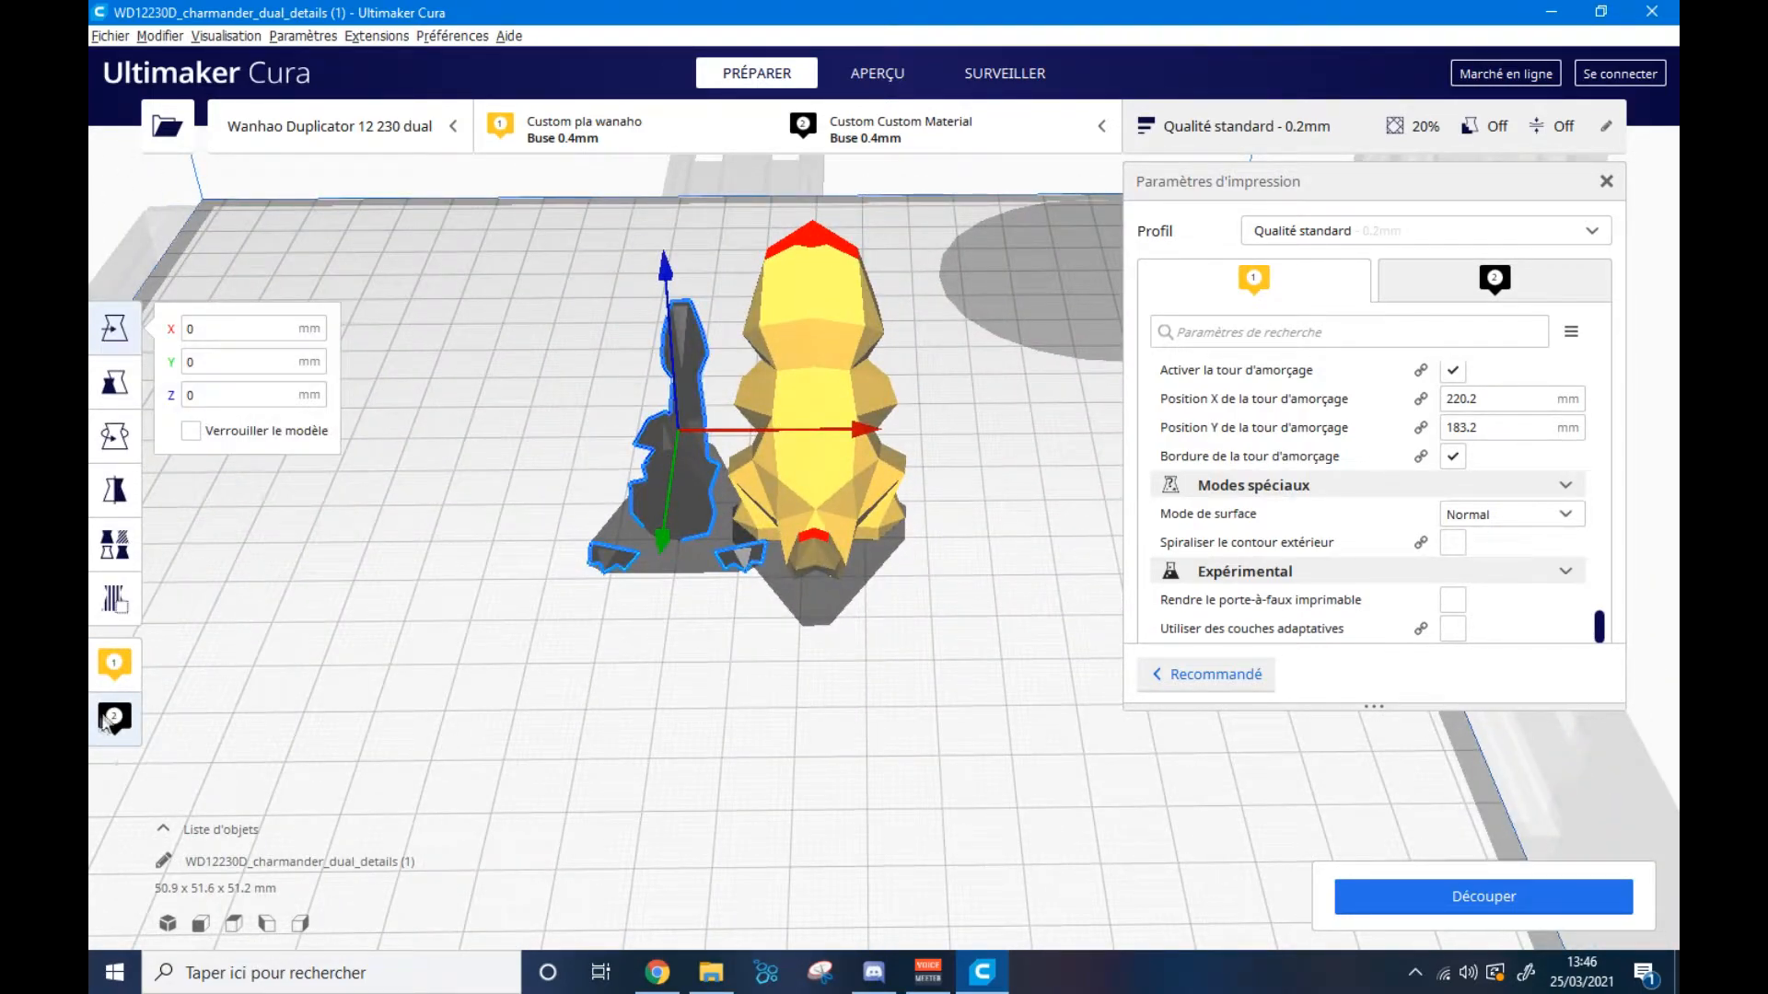
left_click(841, 515)
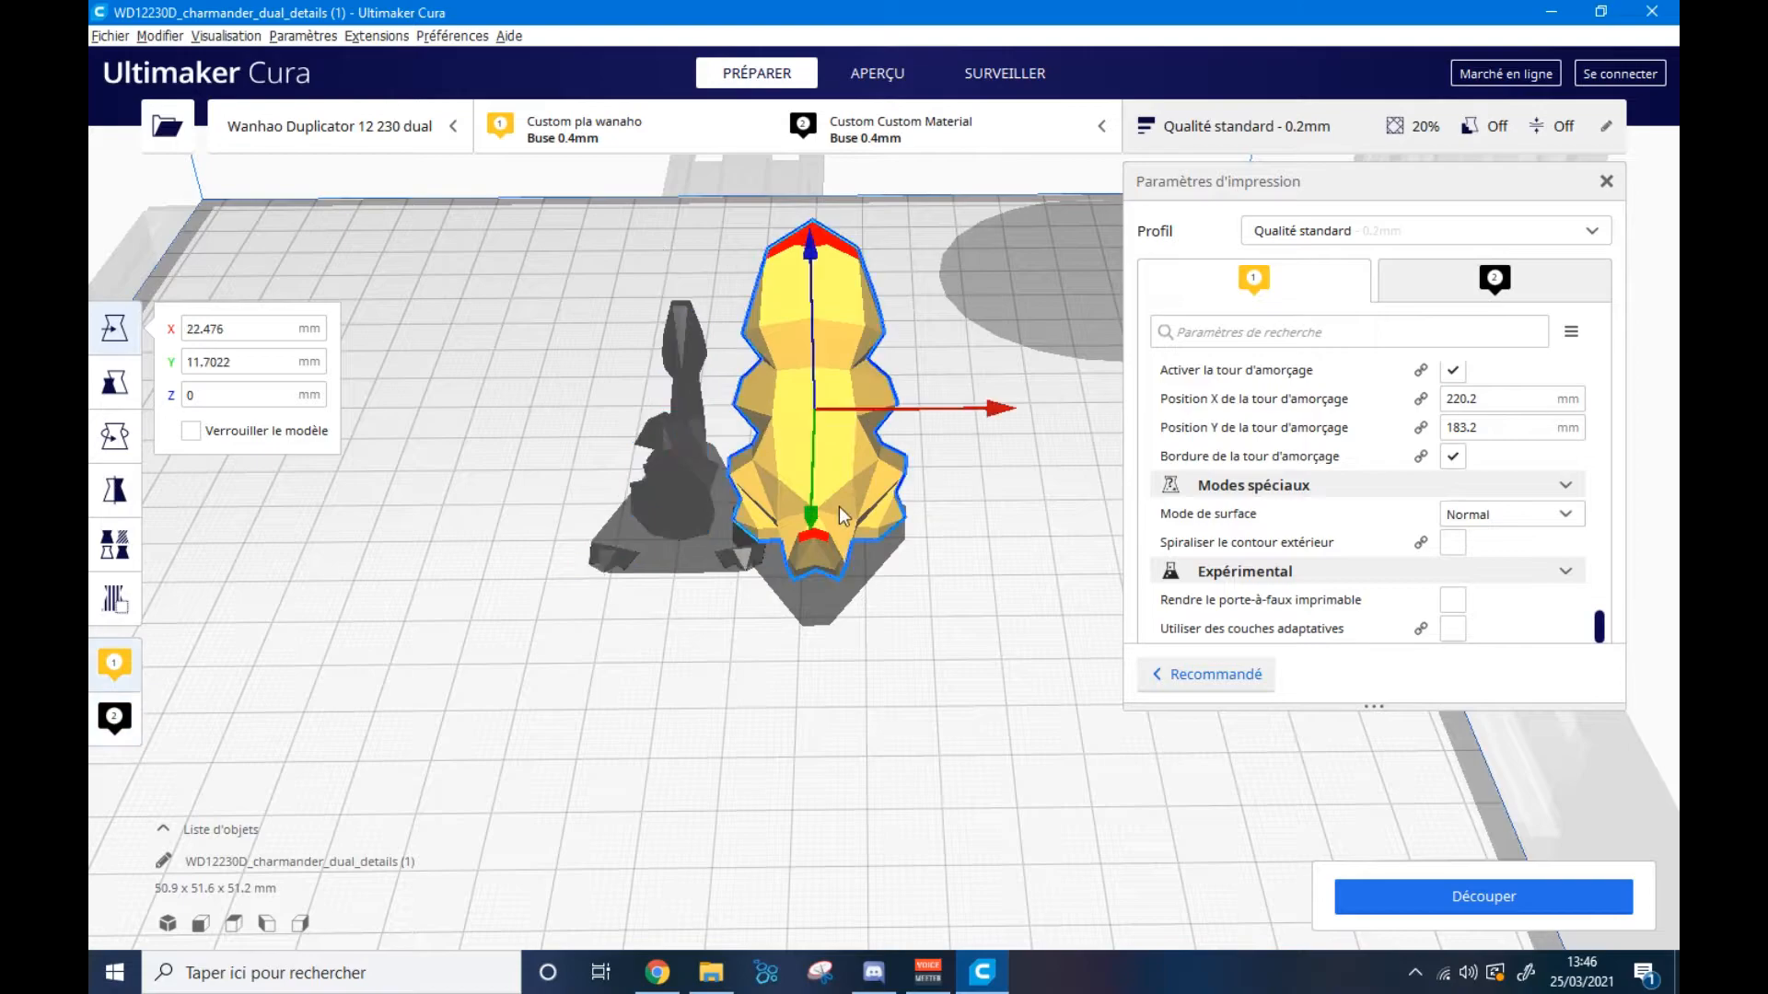
left_click(550, 702)
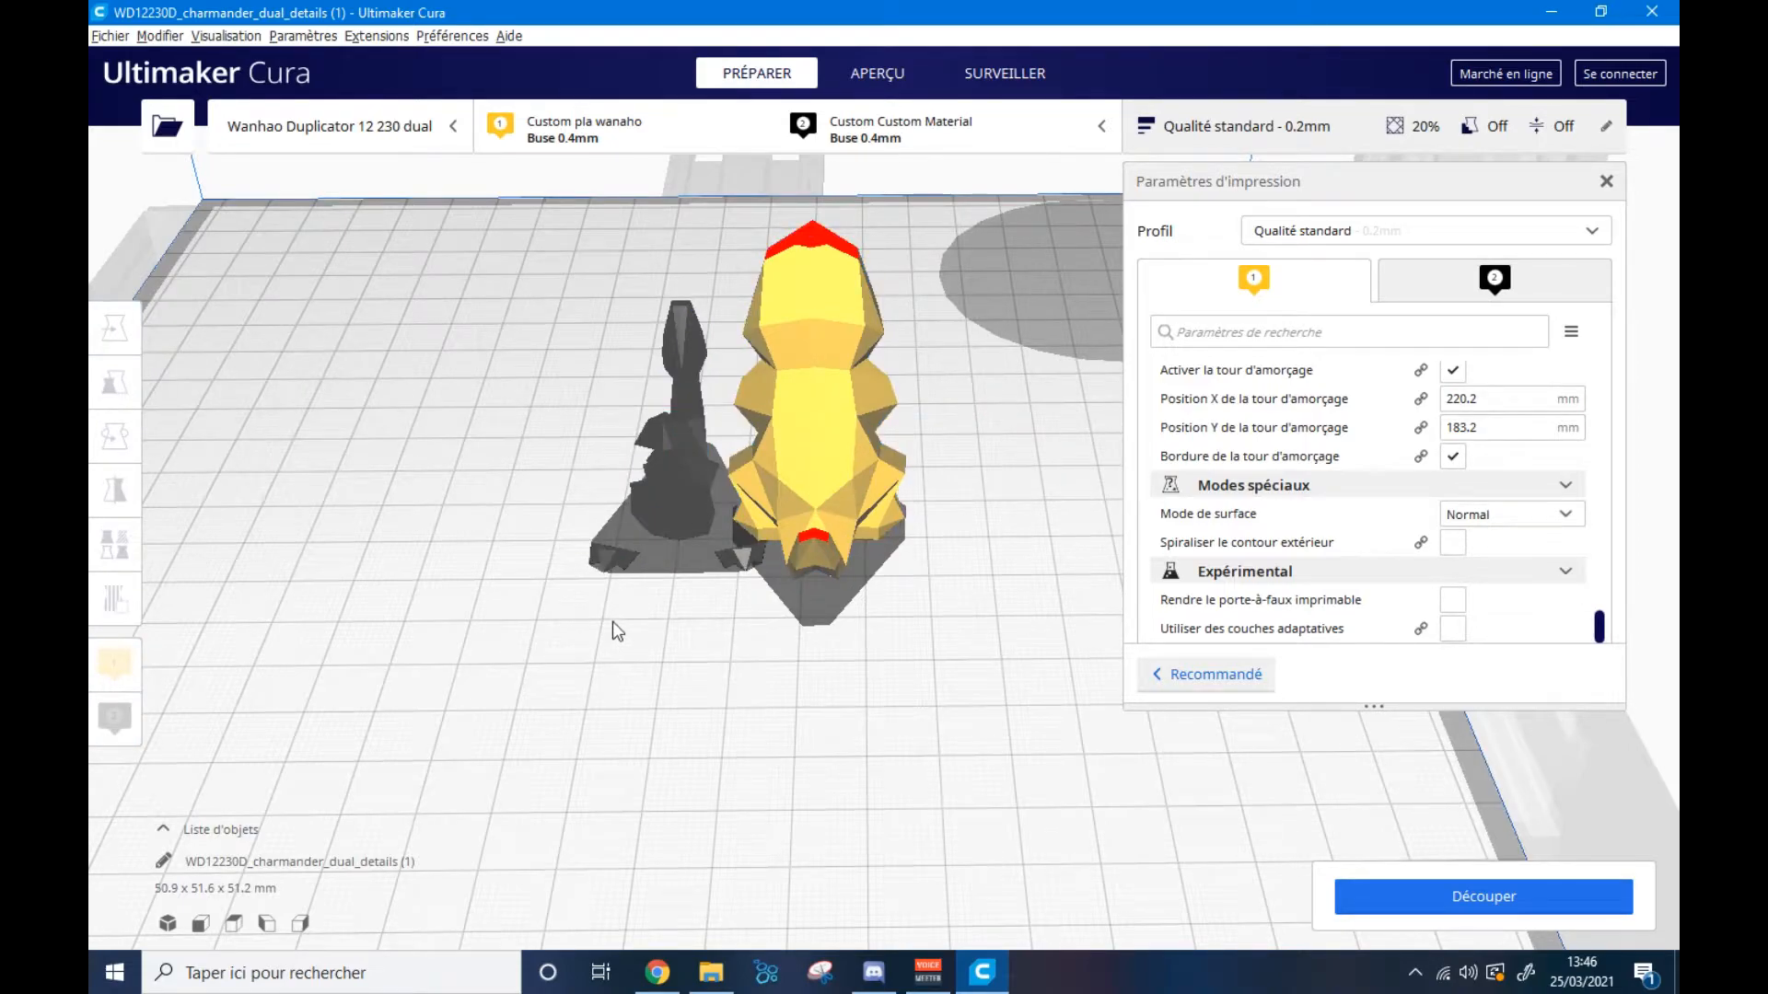
left_click(706, 565)
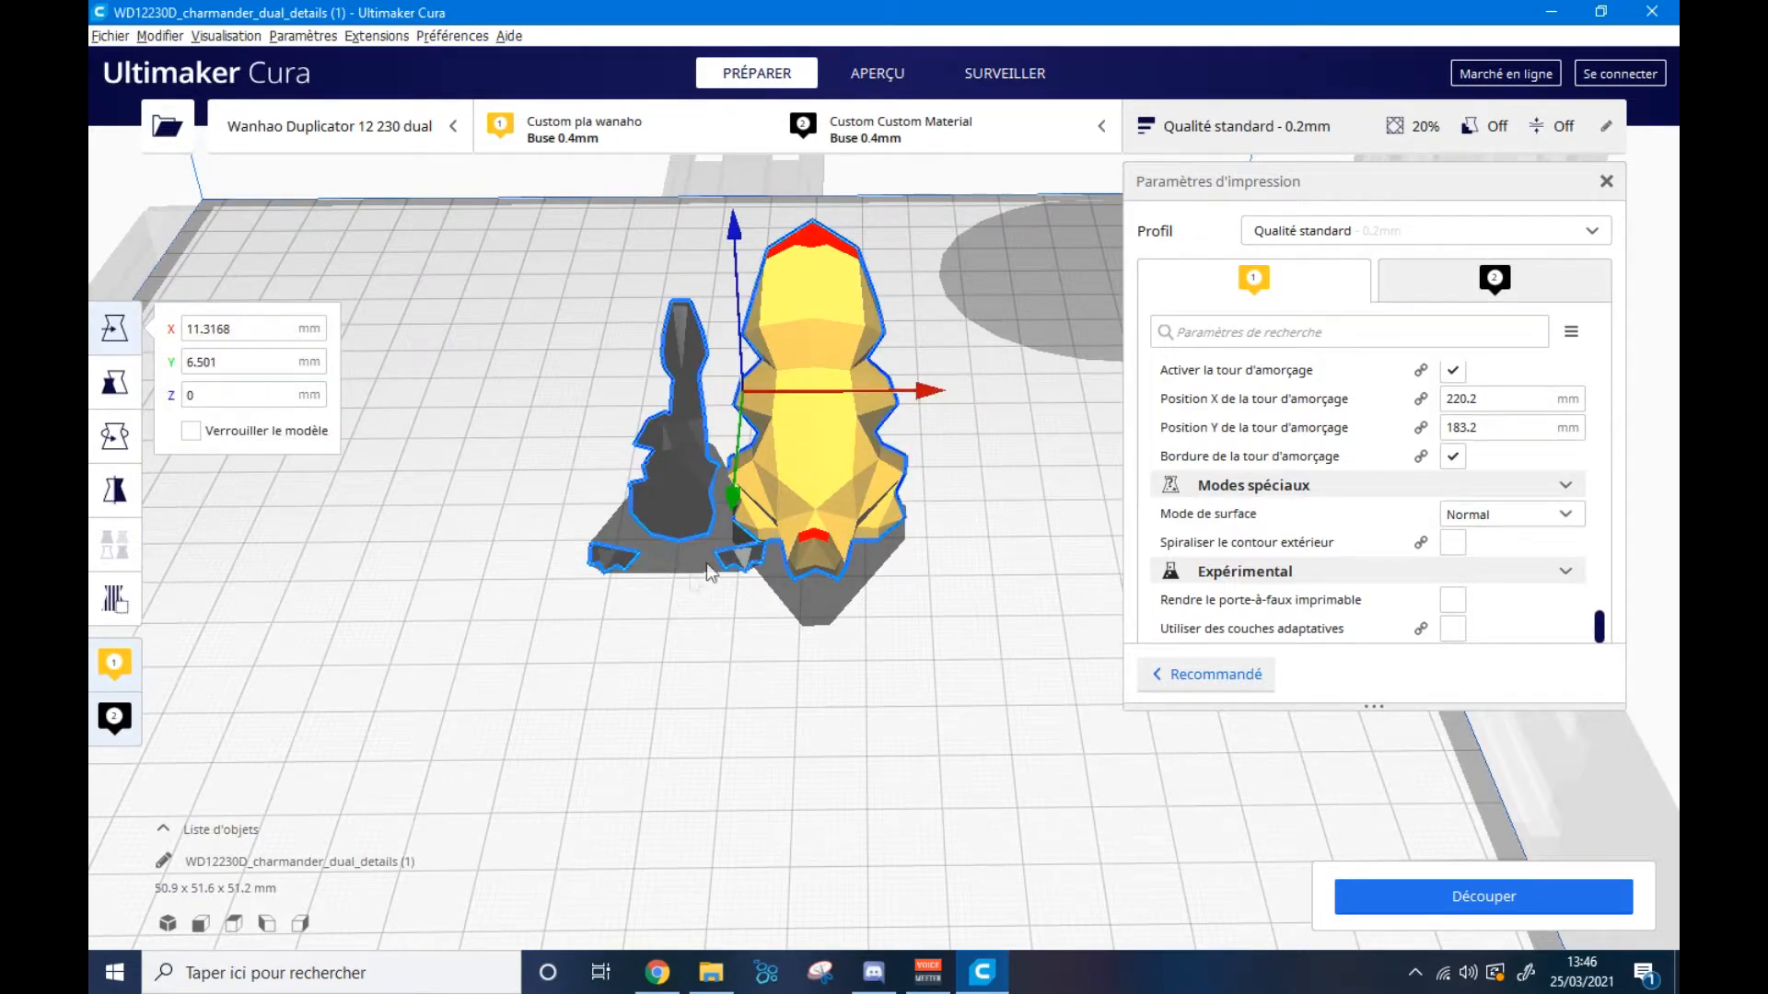
right_click(804, 445)
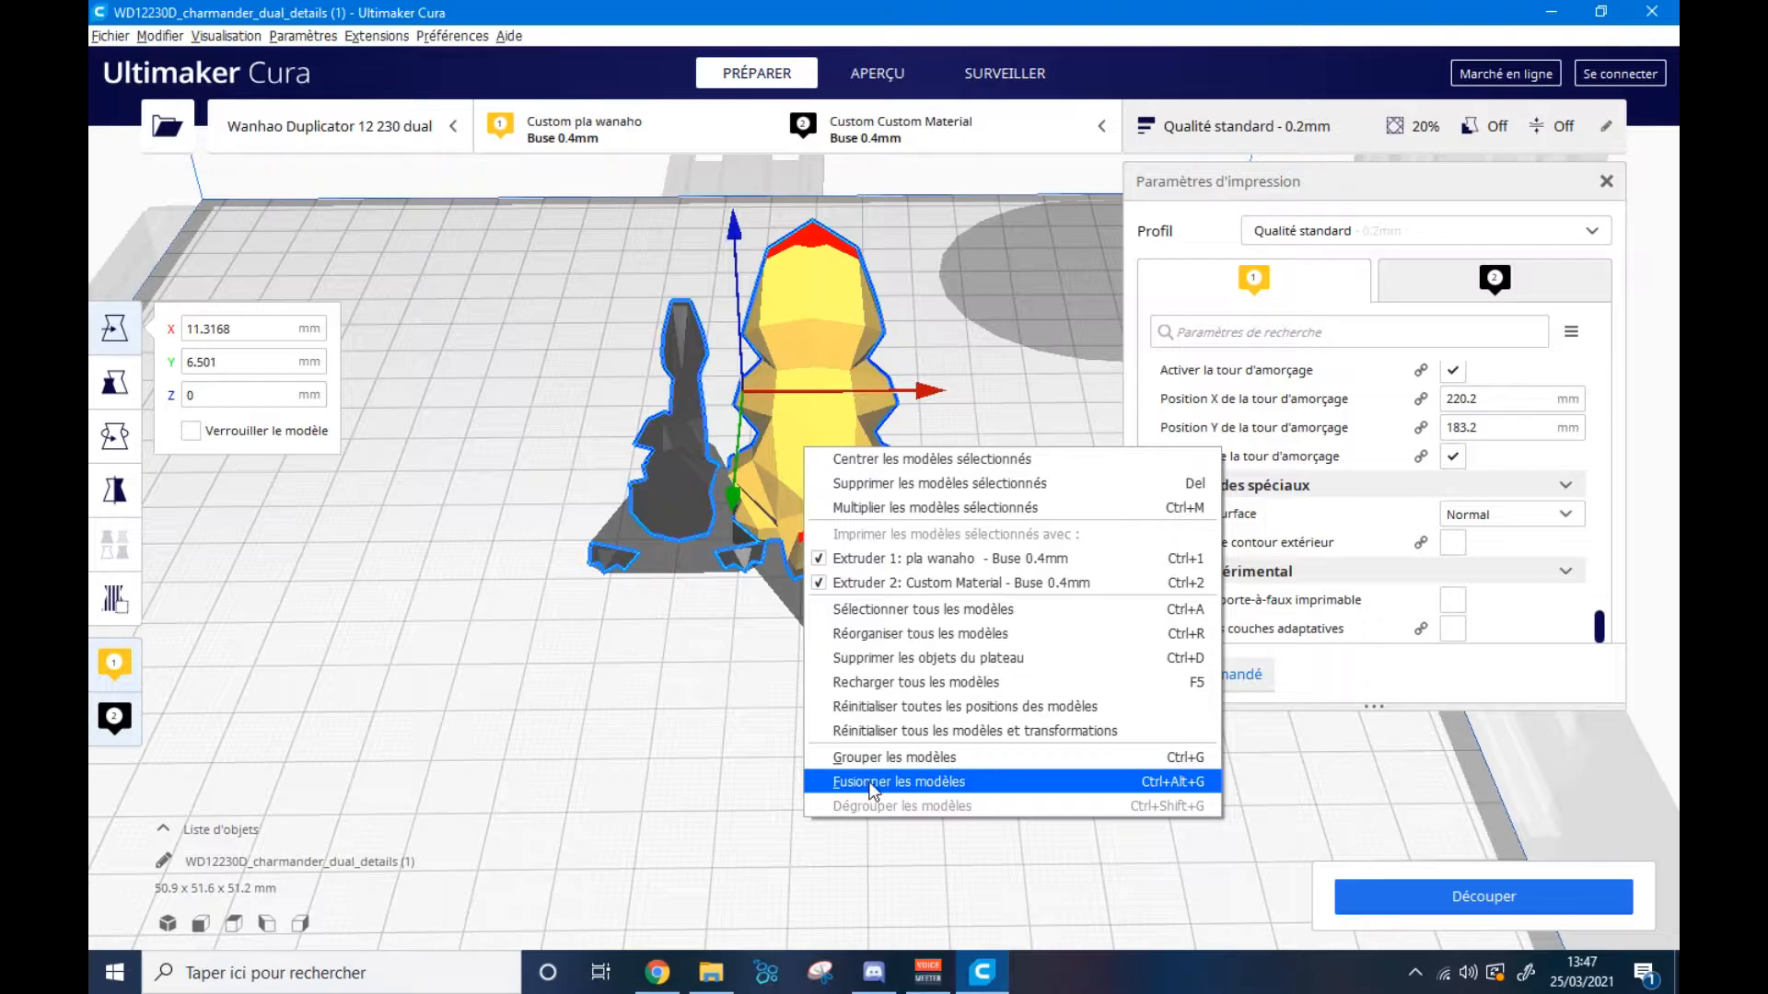
left_click(870, 783)
left_click(749, 693)
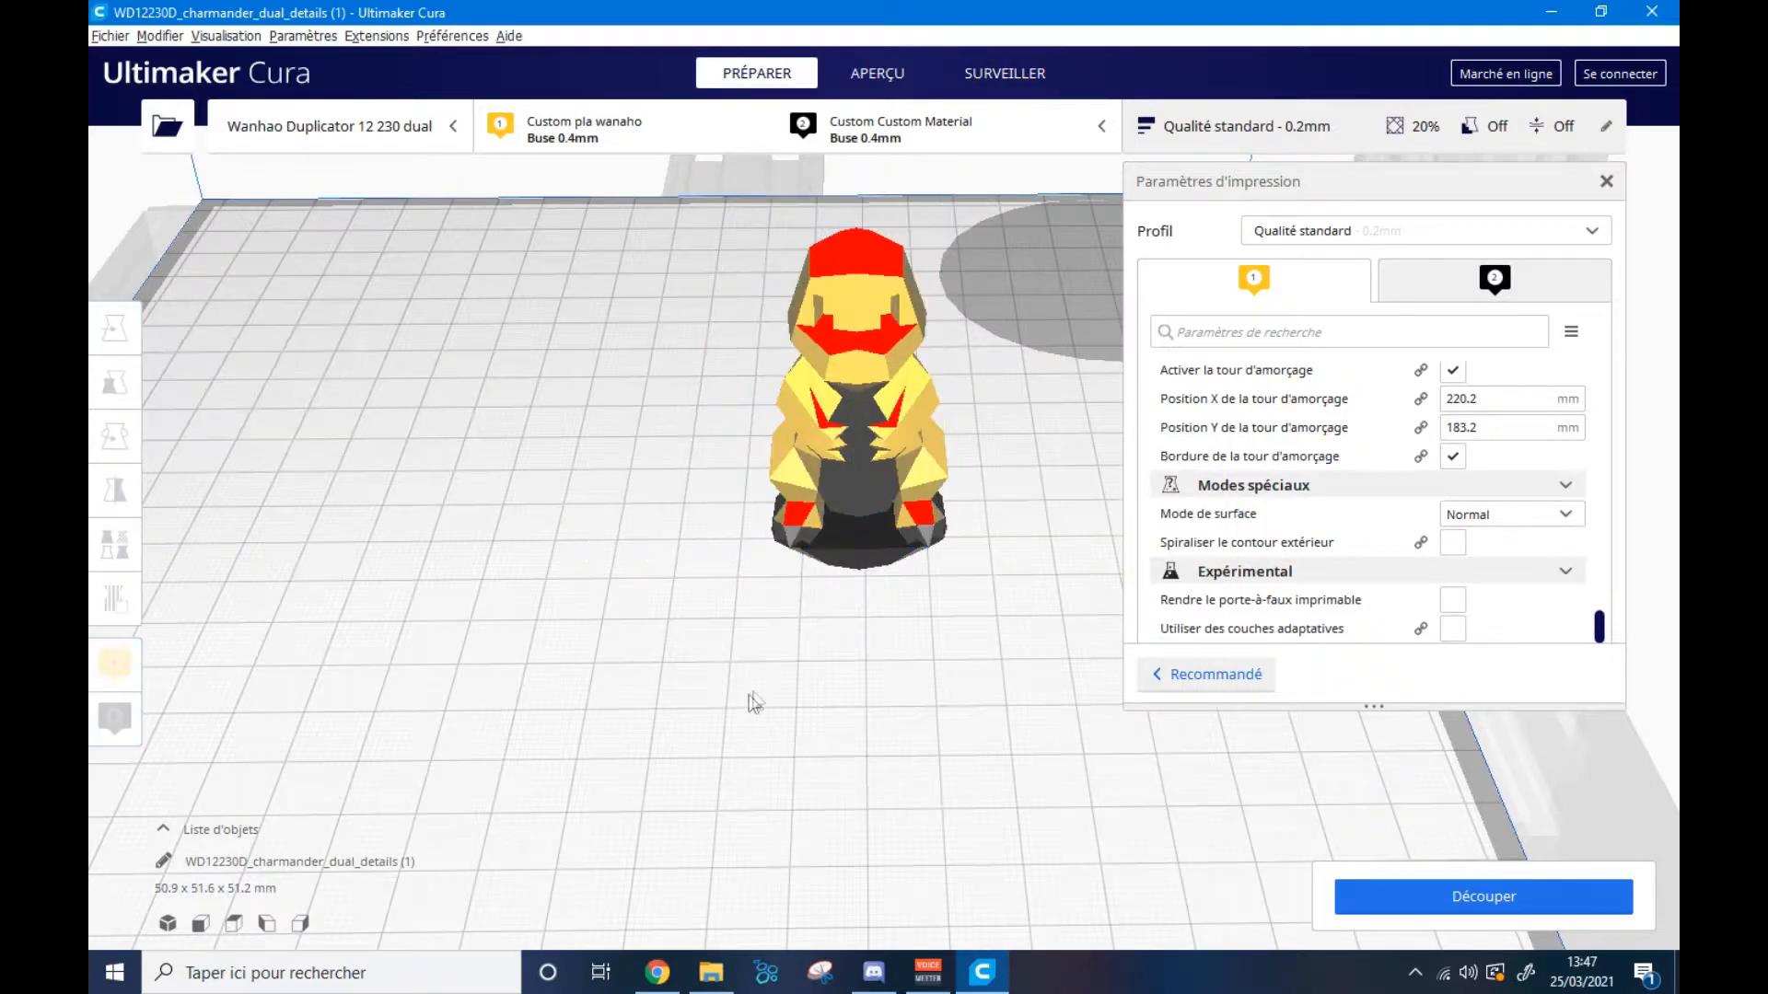
- Examine the merged Charmander's face, belly and feet from several angles to check how the two parts fit
right_click_drag(953, 587, 1031, 582)
scroll(1029, 580, "up", 3)
middle_click_drag(917, 442, 875, 611)
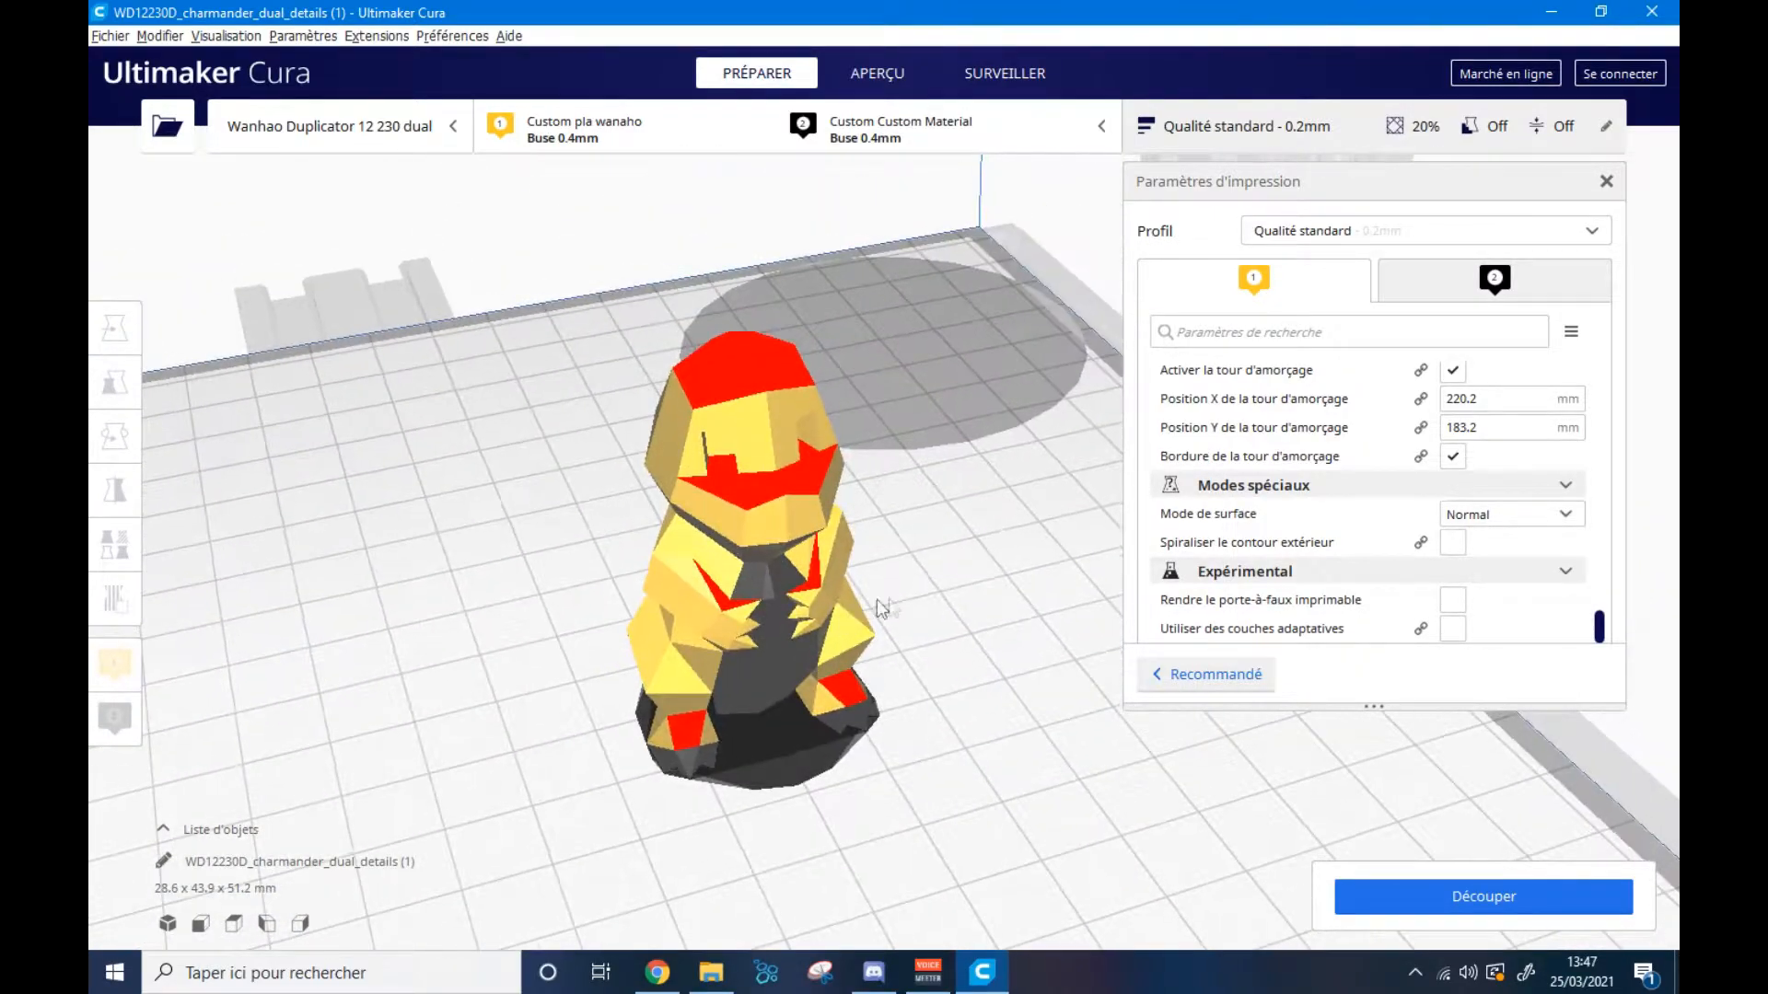
right_click_drag(876, 611, 704, 556)
scroll(700, 562, "up", 2)
right_click_drag(661, 663, 742, 688)
right_click(742, 689)
left_click(897, 477)
right_click_drag(700, 490, 686, 593)
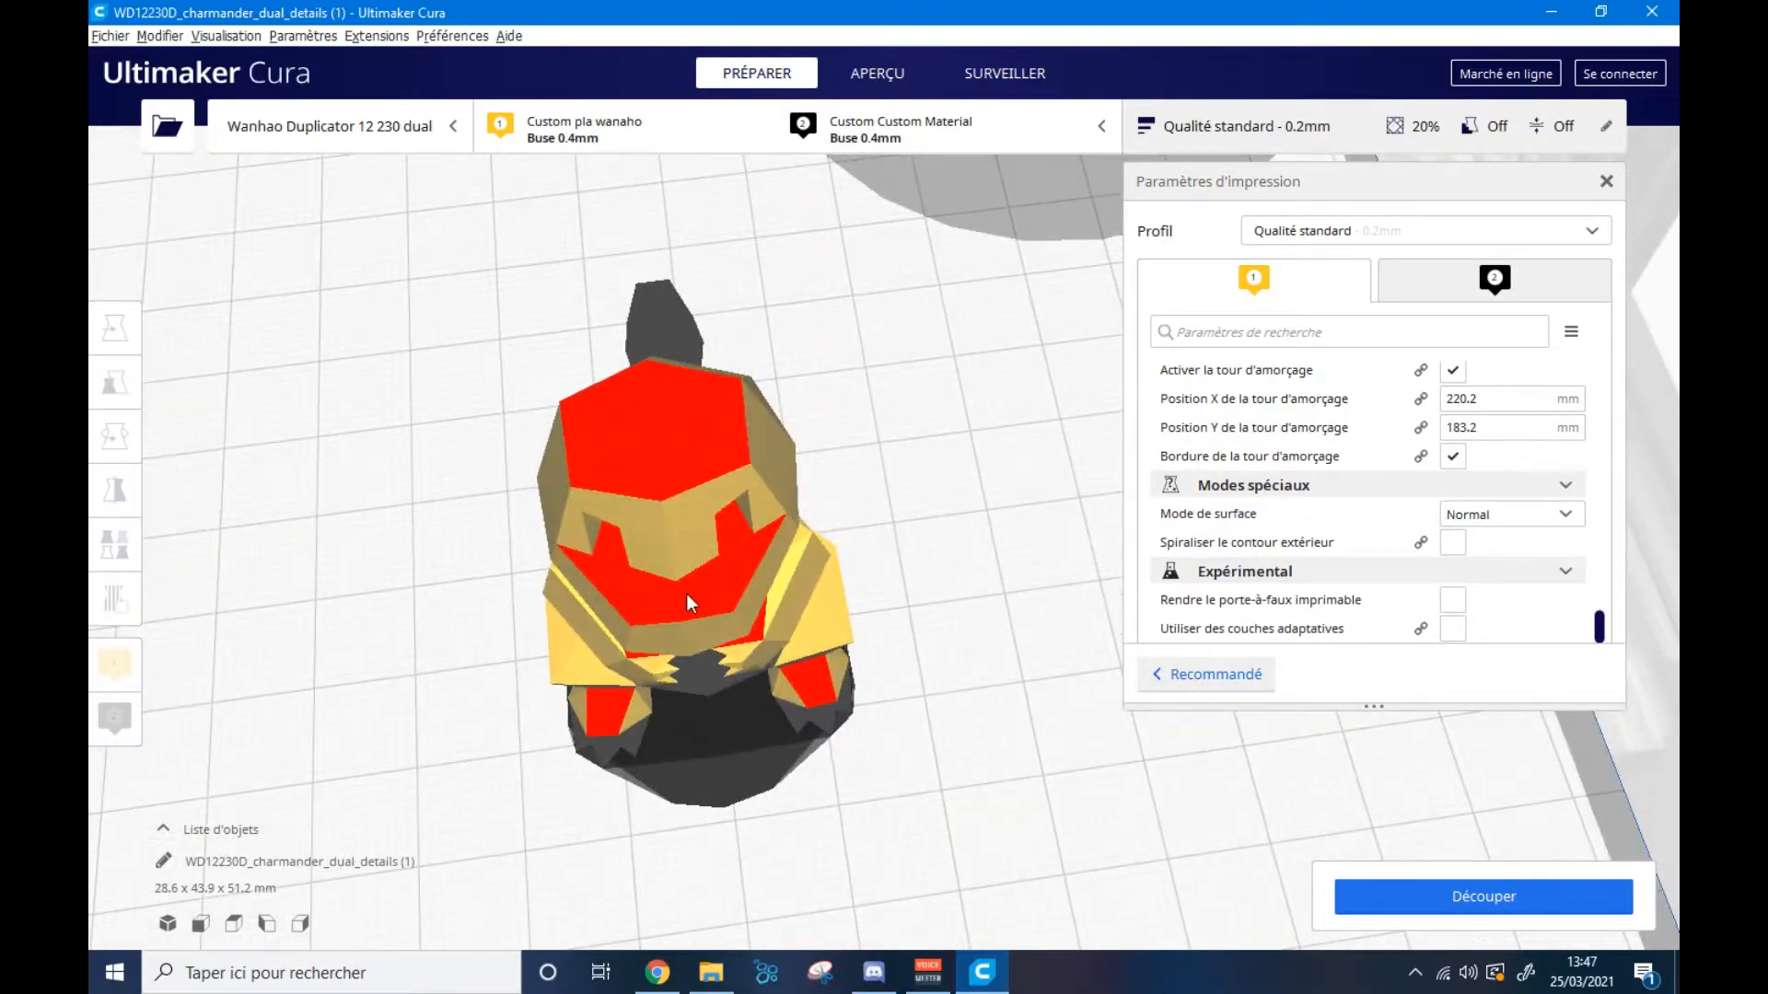
scroll(976, 528, "down", 5)
- Move the merged Charmander toward the front of the build plate, away from the prime tower
left_click(822, 513)
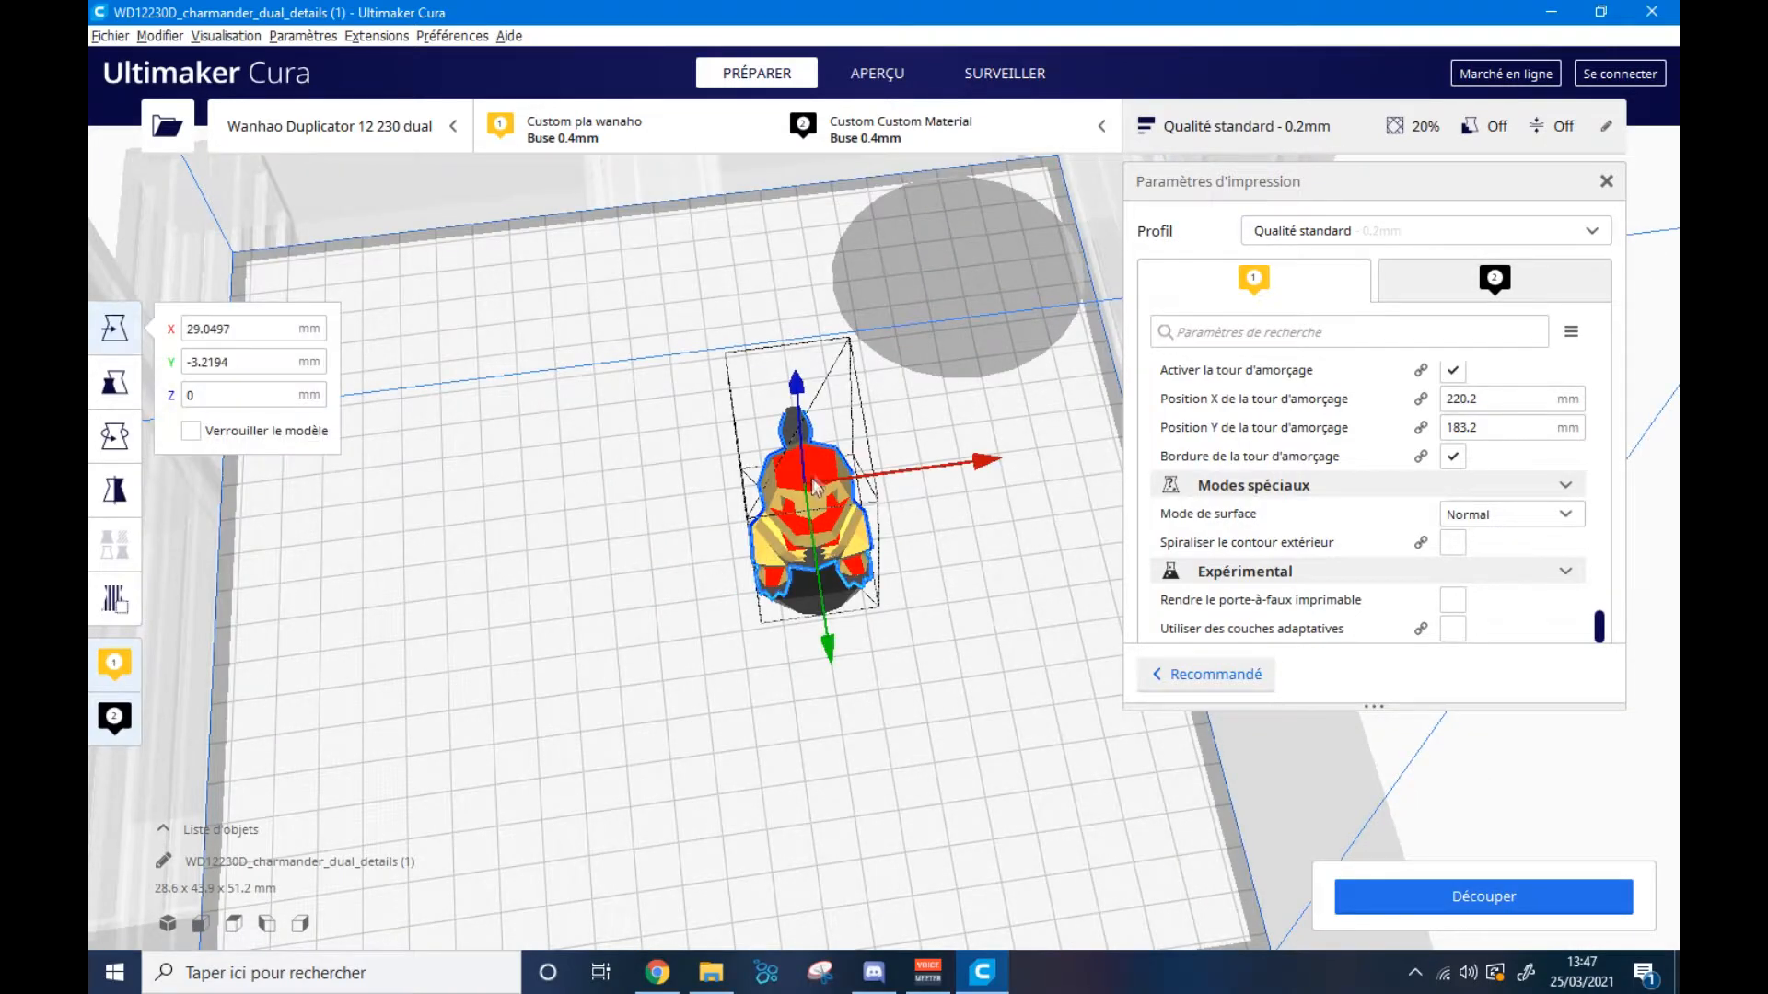
left_click_drag(822, 513, 767, 572)
left_click(774, 594)
scroll(782, 599, "down", 5)
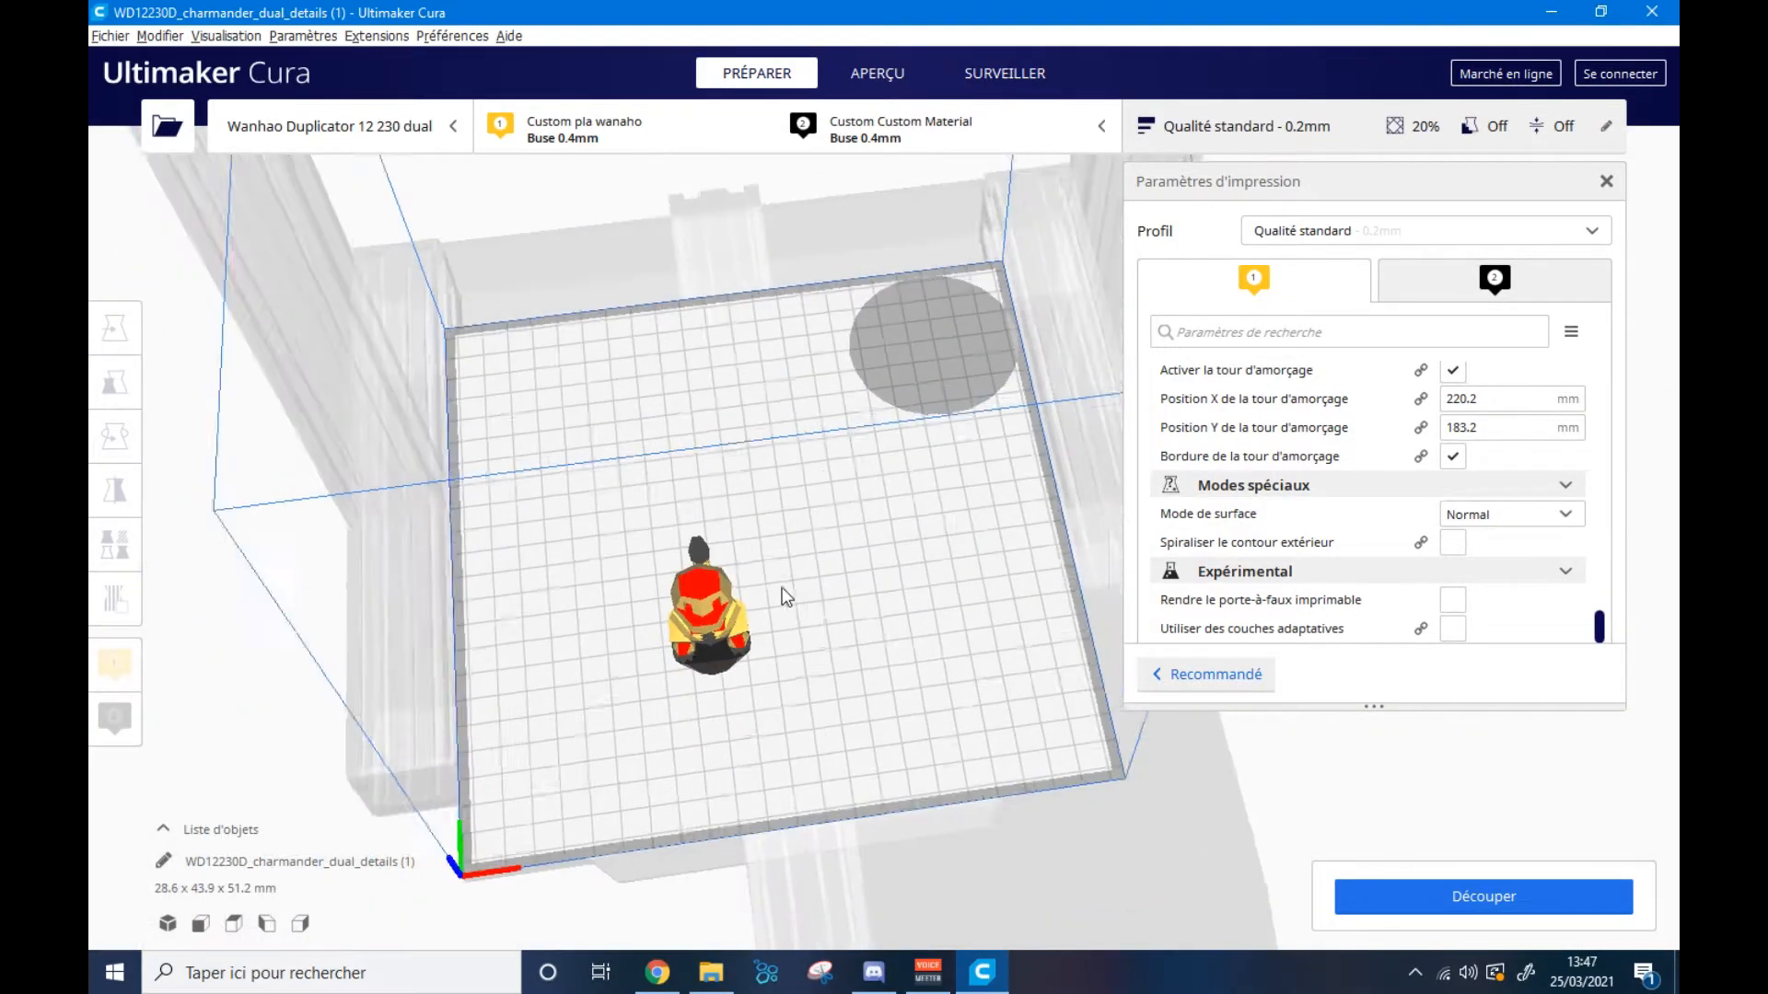
- Examine the merged figure's tail, body and base from the side, and its distance from the prime tower from above
scroll(797, 585, "up", 3)
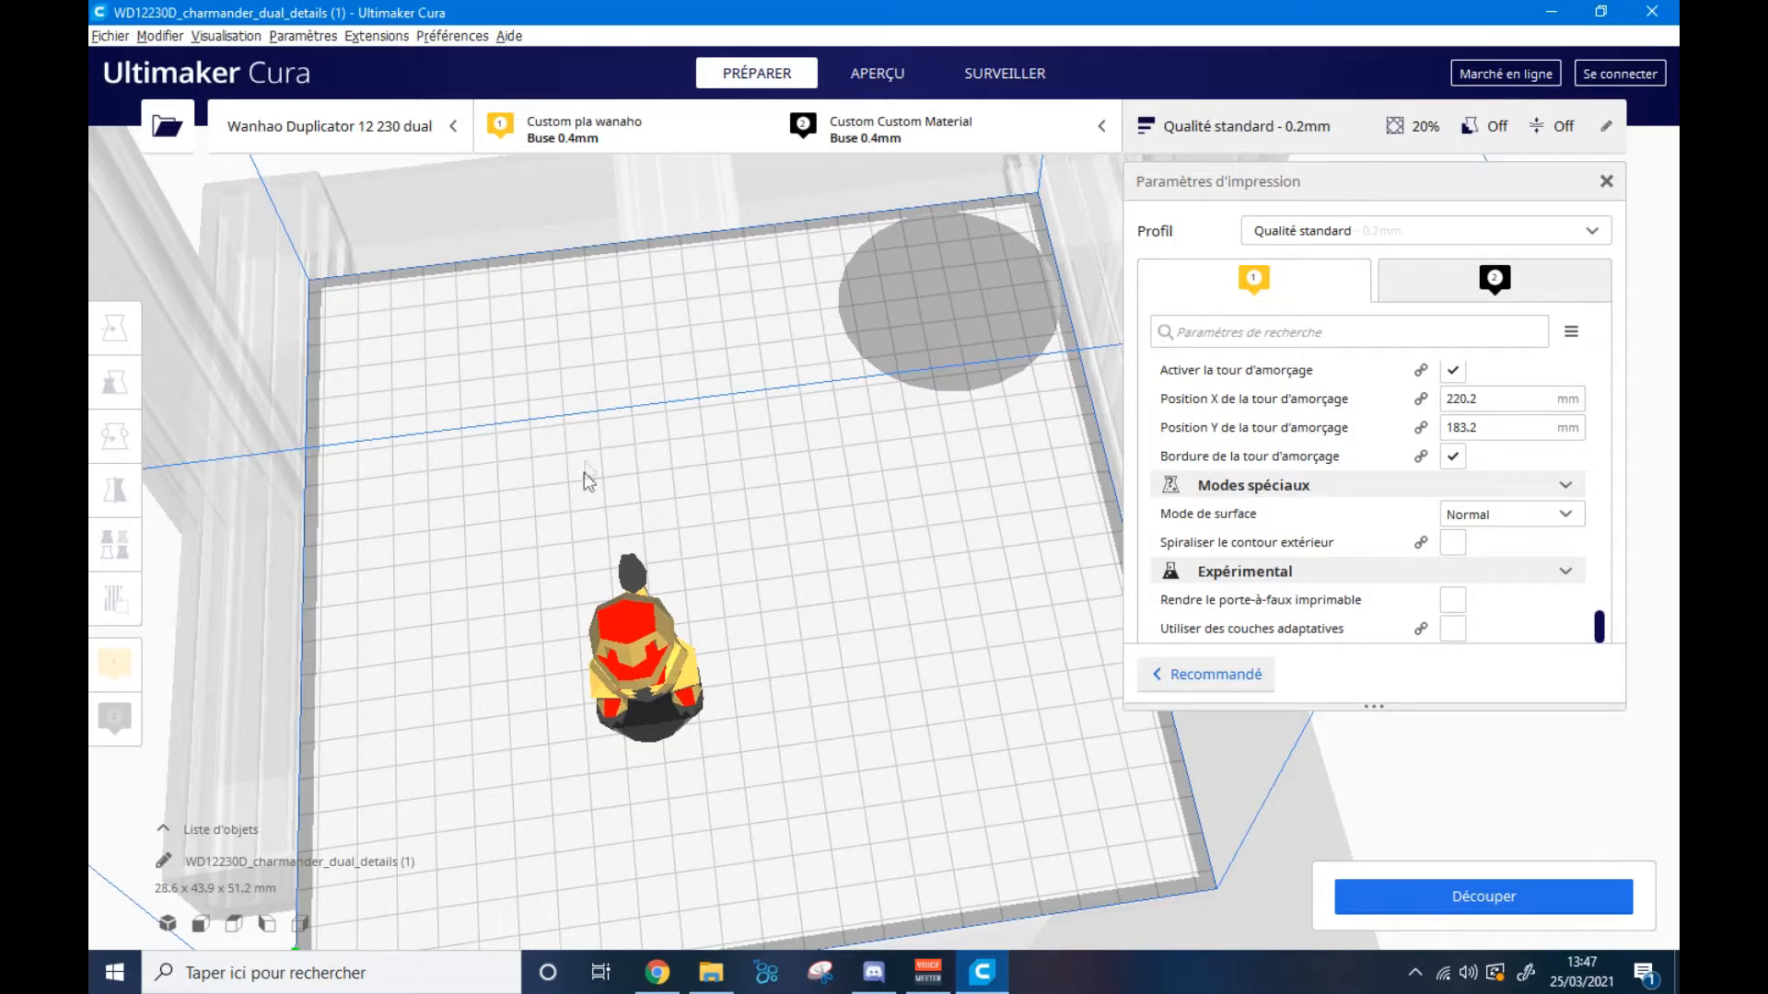
scroll(585, 481, "up", 4)
middle_click_drag(568, 609, 556, 561)
right_click_drag(556, 561, 543, 465)
right_click_drag(418, 558, 593, 554)
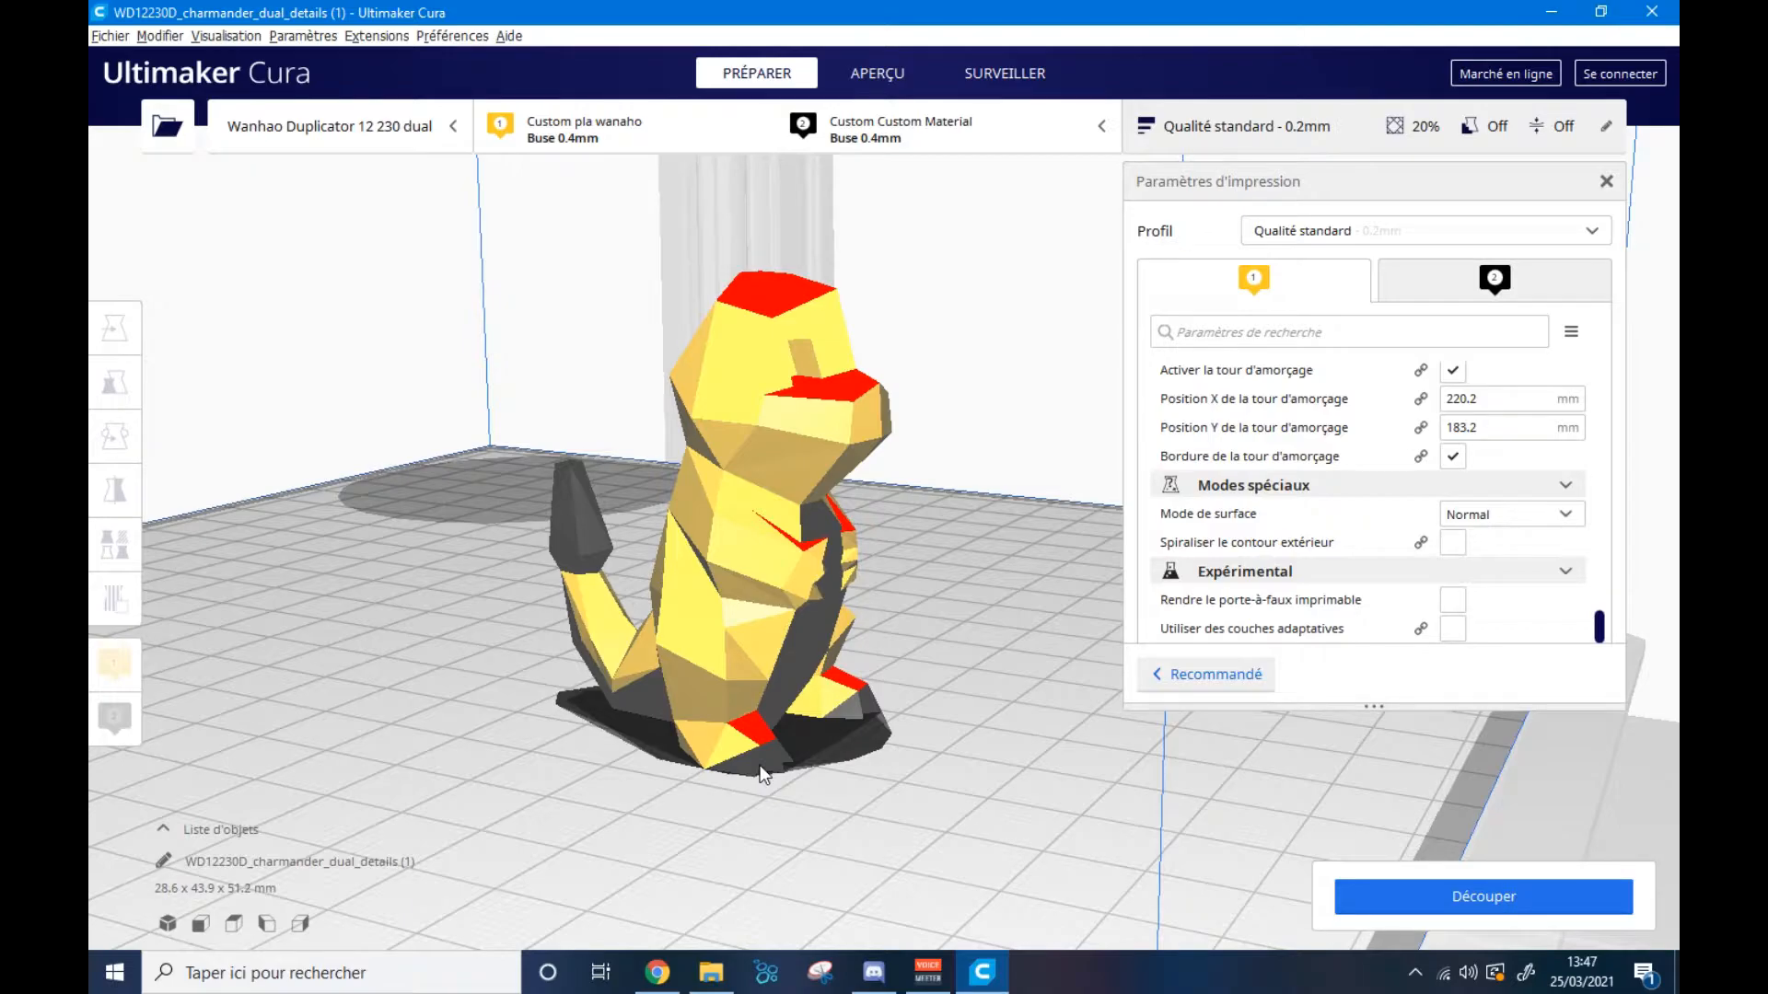
right_click_drag(688, 764, 822, 805)
scroll(845, 470, "down", 2)
right_click_drag(845, 469, 794, 313)
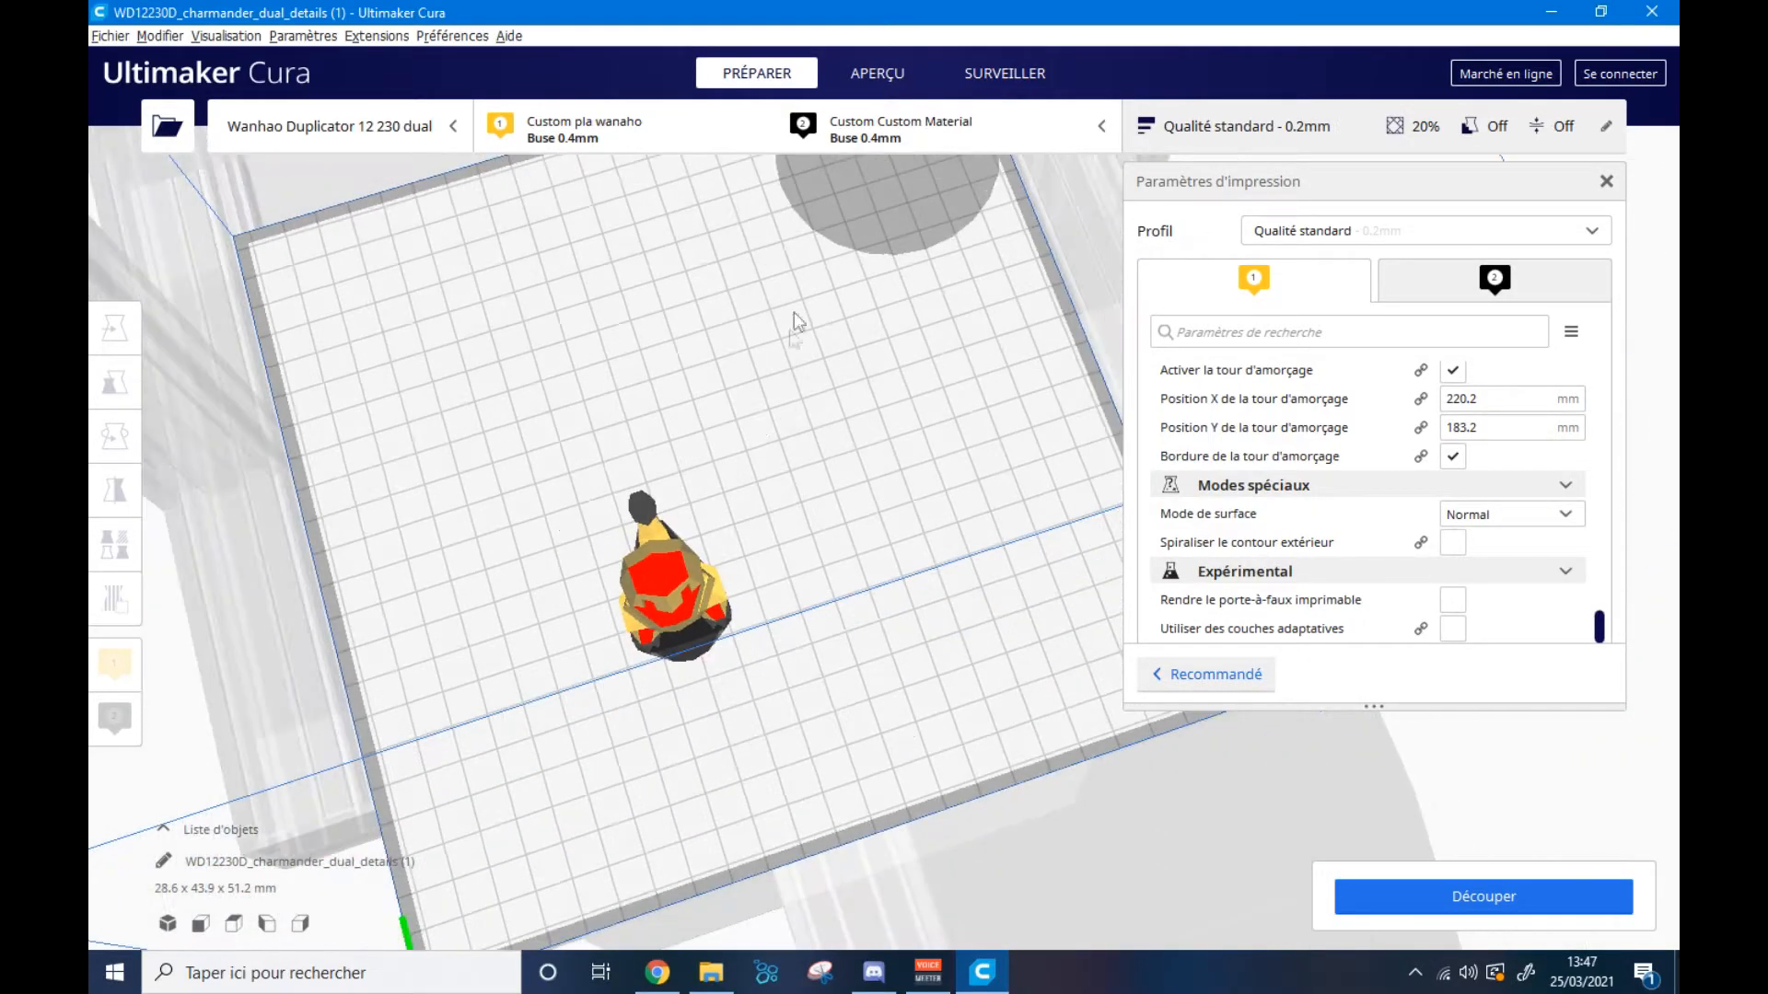
- Shift the merged Charmander slightly farther from the prime tower on the build plate
left_click(683, 555)
left_click_drag(677, 575, 634, 594)
left_click(810, 391)
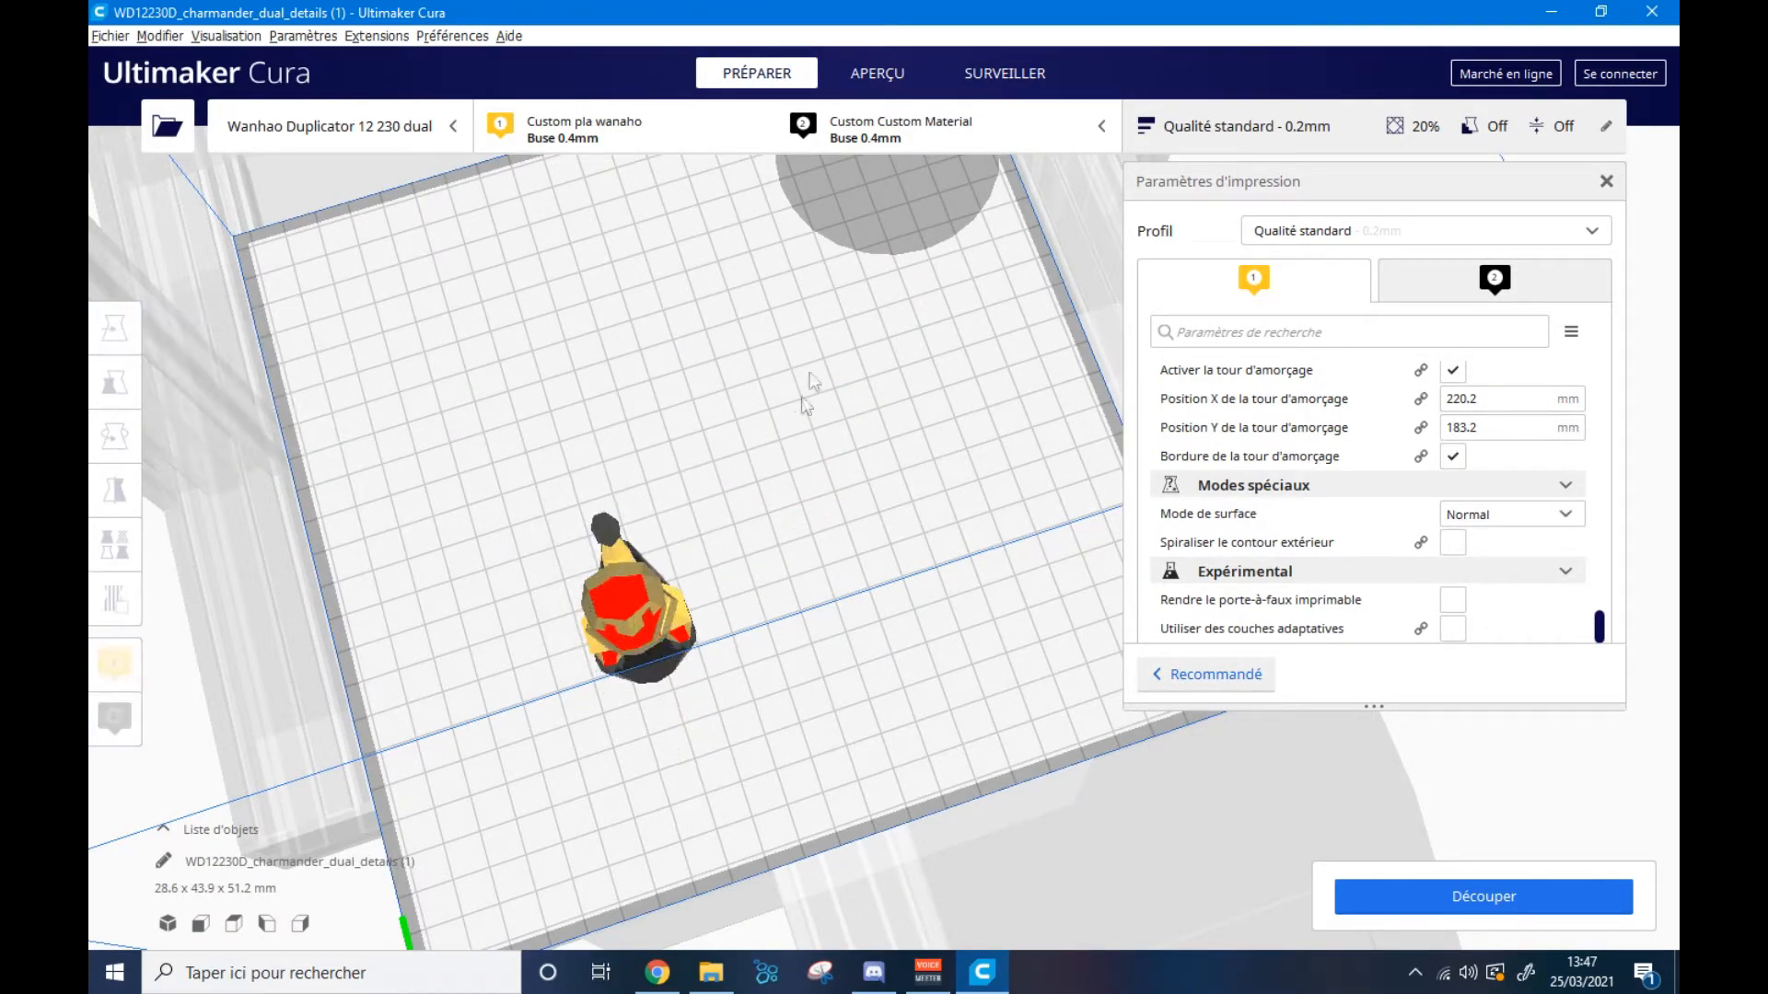
scroll(848, 238, "down", 2)
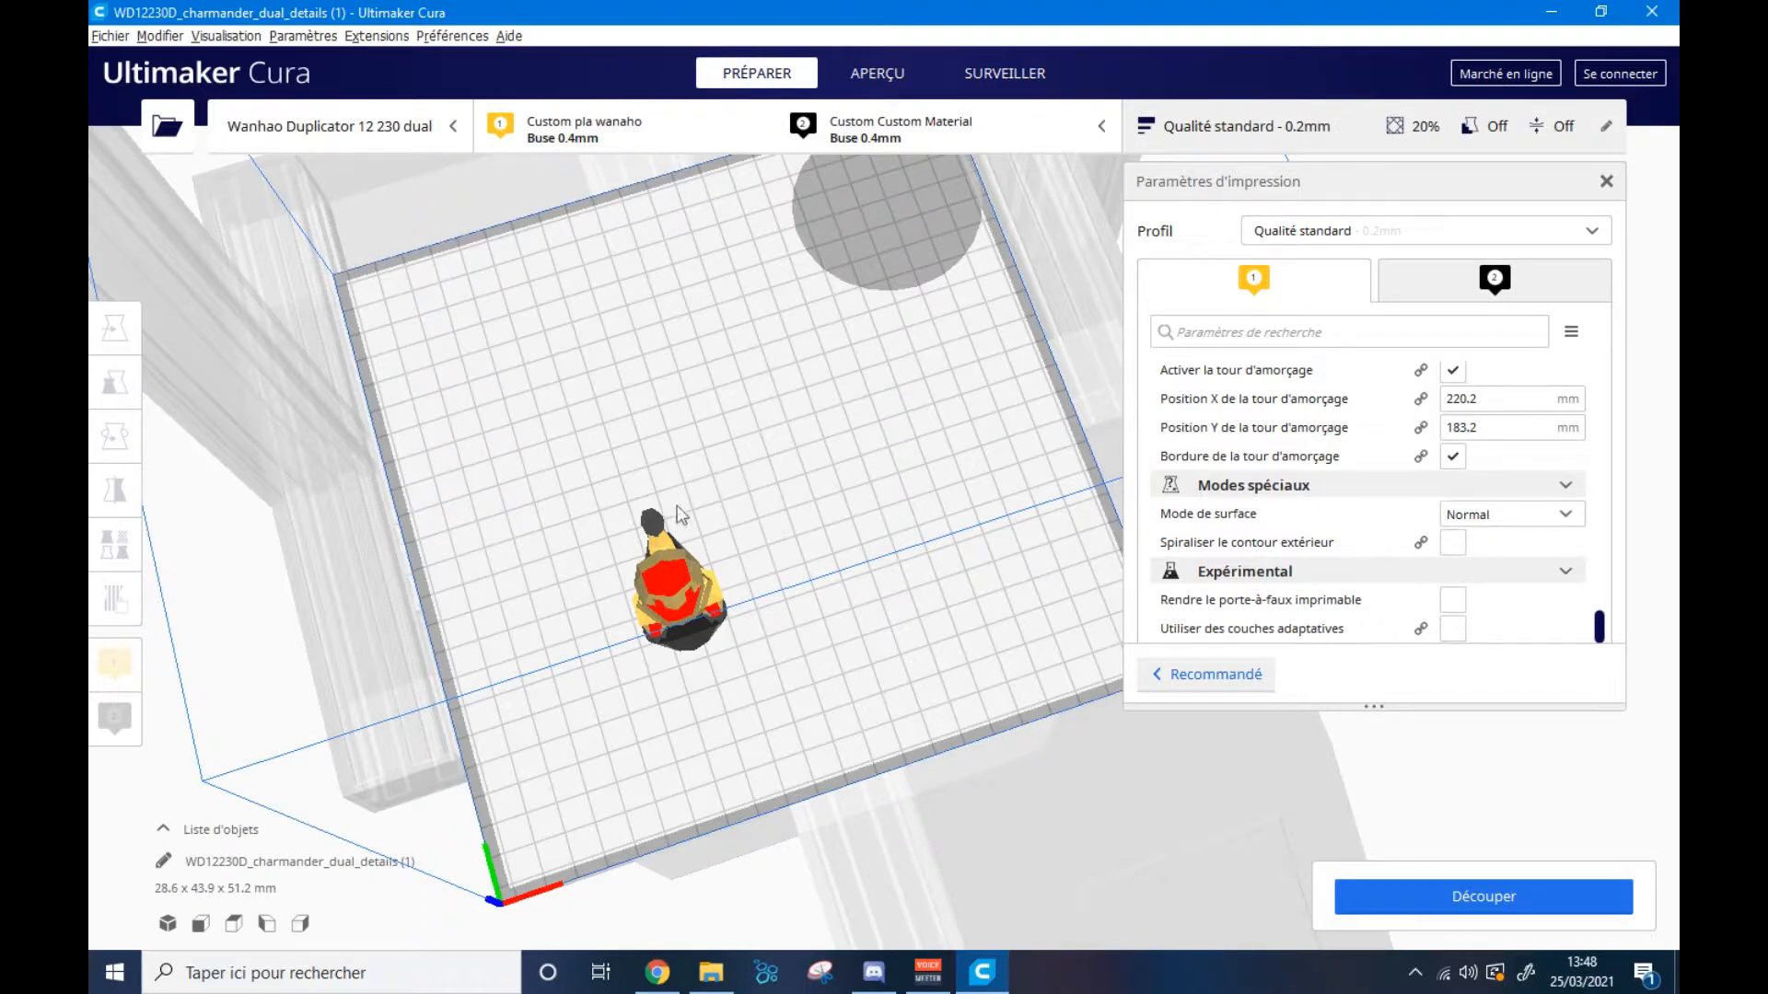
- Move the merged Charmander to the back of the build plate beside the prime tower
left_click(669, 582)
left_click_drag(686, 543, 725, 232)
left_click(860, 312)
middle_click_drag(861, 312, 833, 482)
scroll(832, 481, "up", 5)
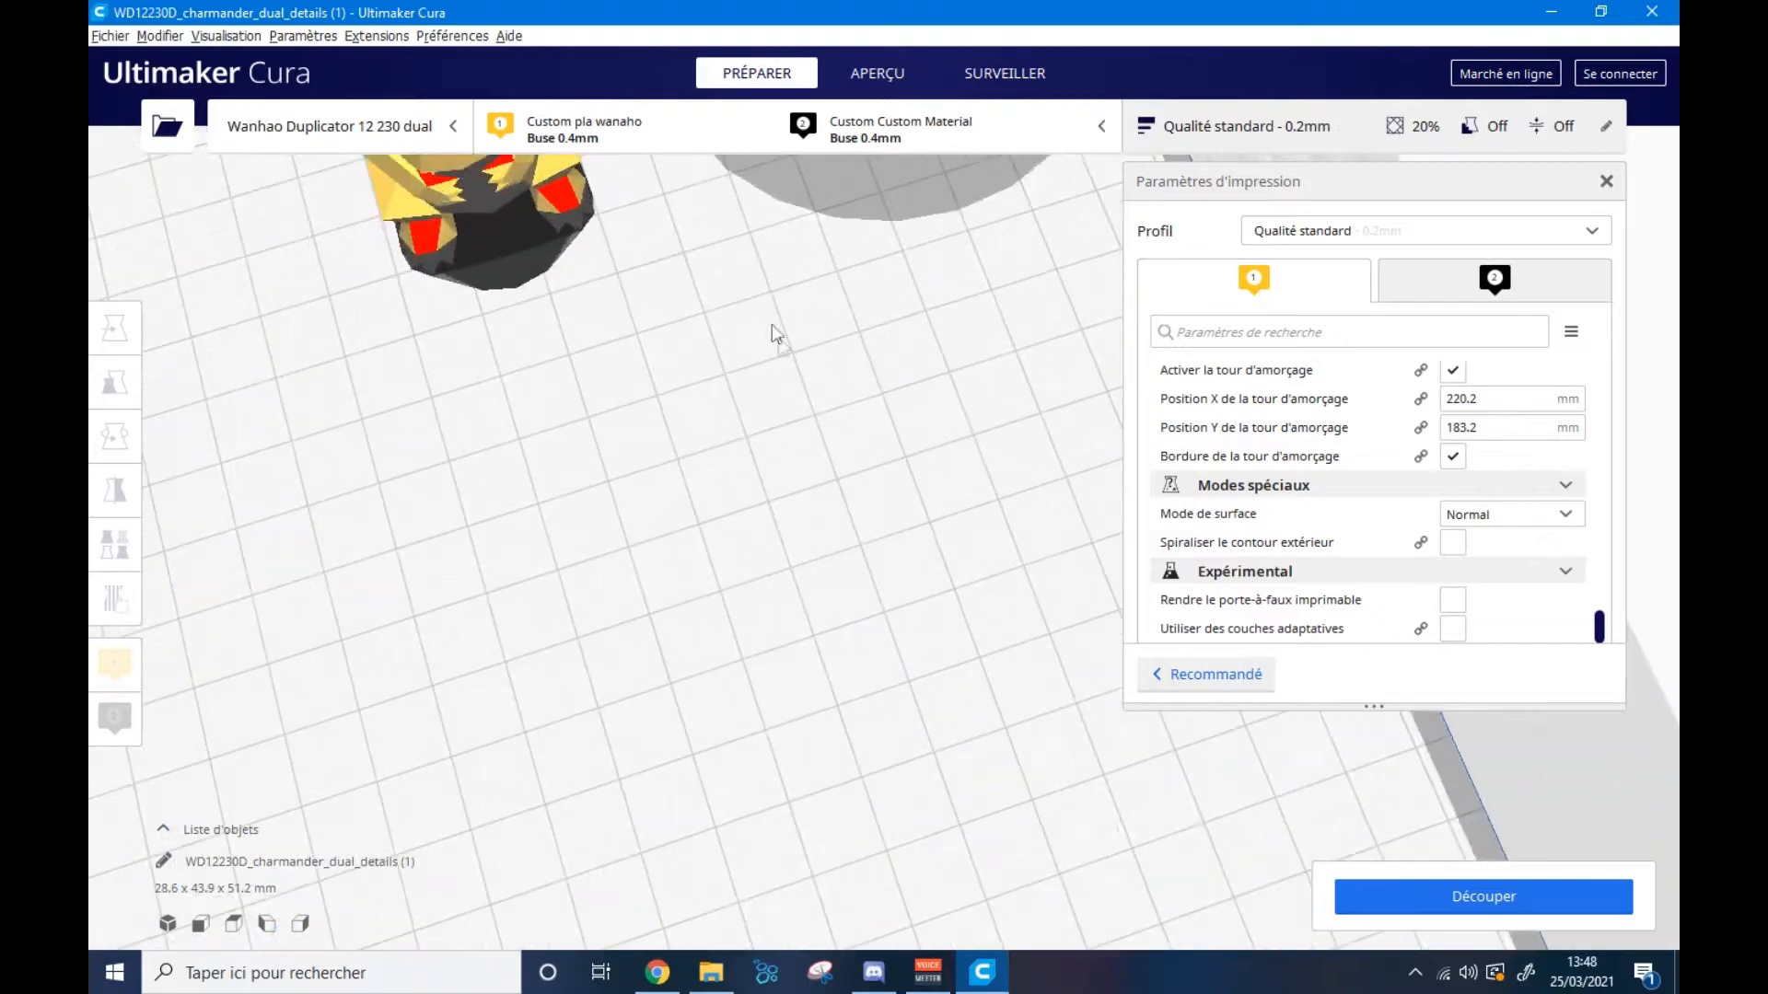
- Examine the merged Charmander and the neighbouring prime tower area from several angles
middle_click_drag(777, 333, 692, 661)
right_click_drag(693, 661, 798, 626)
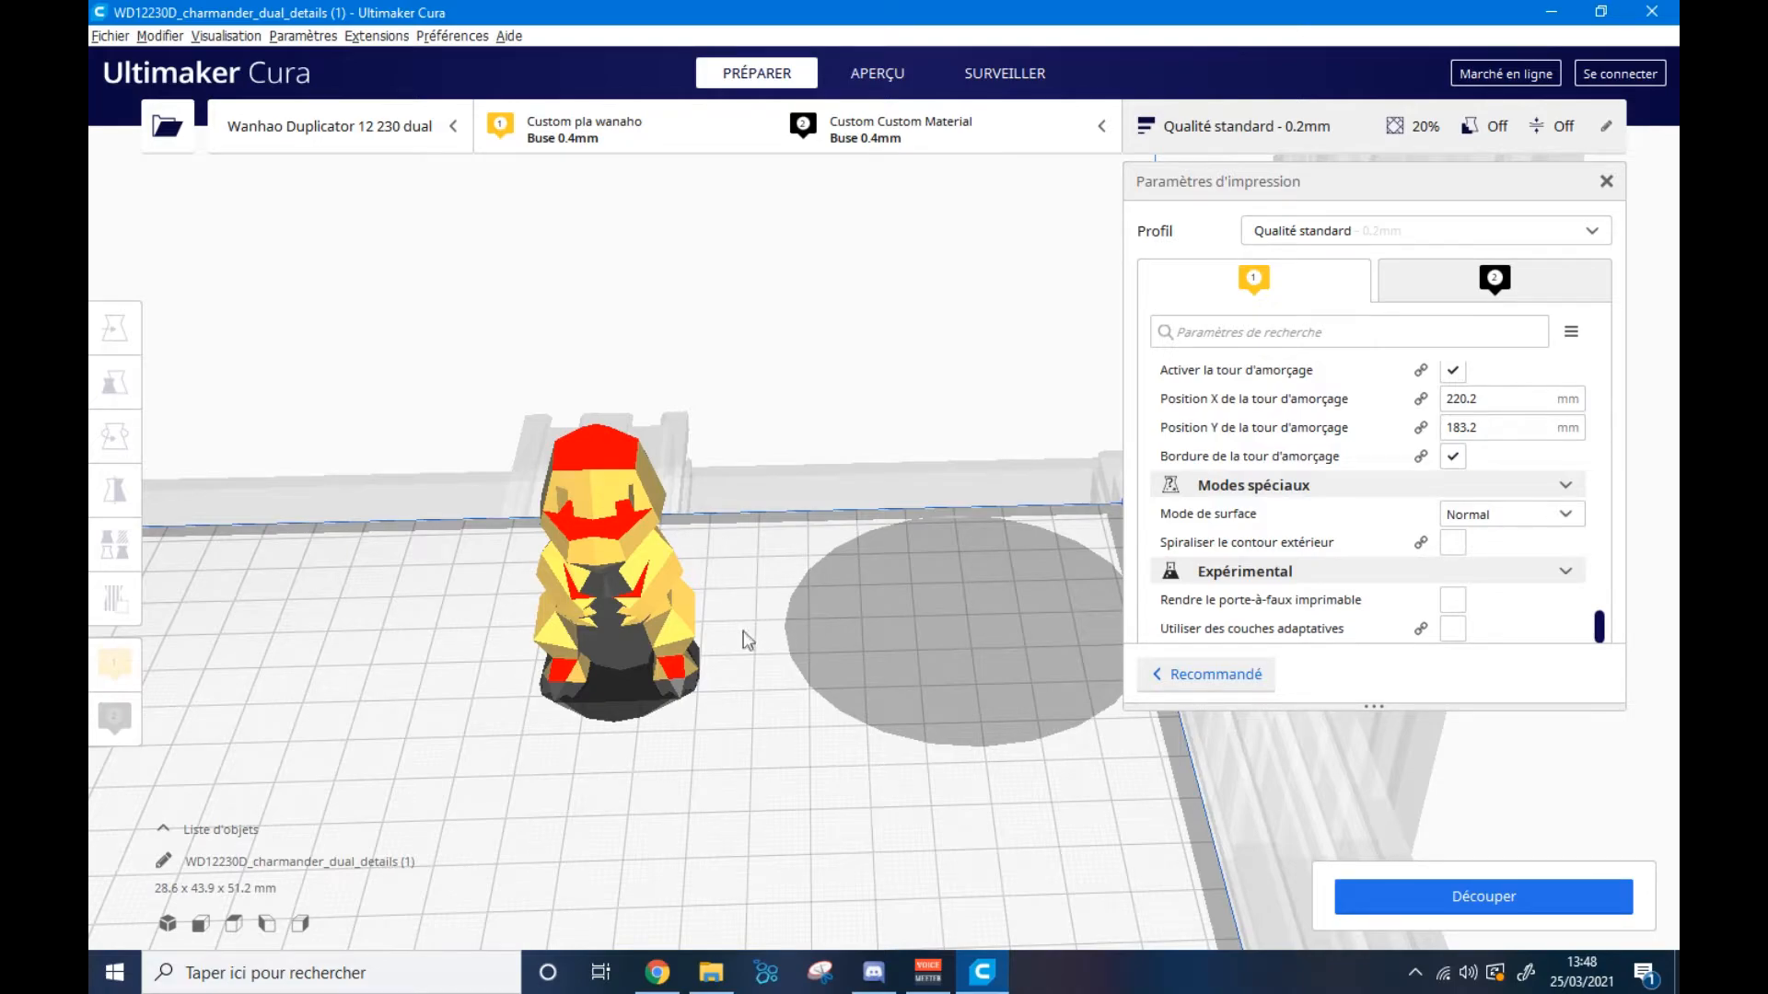
right_click_drag(765, 611, 849, 602)
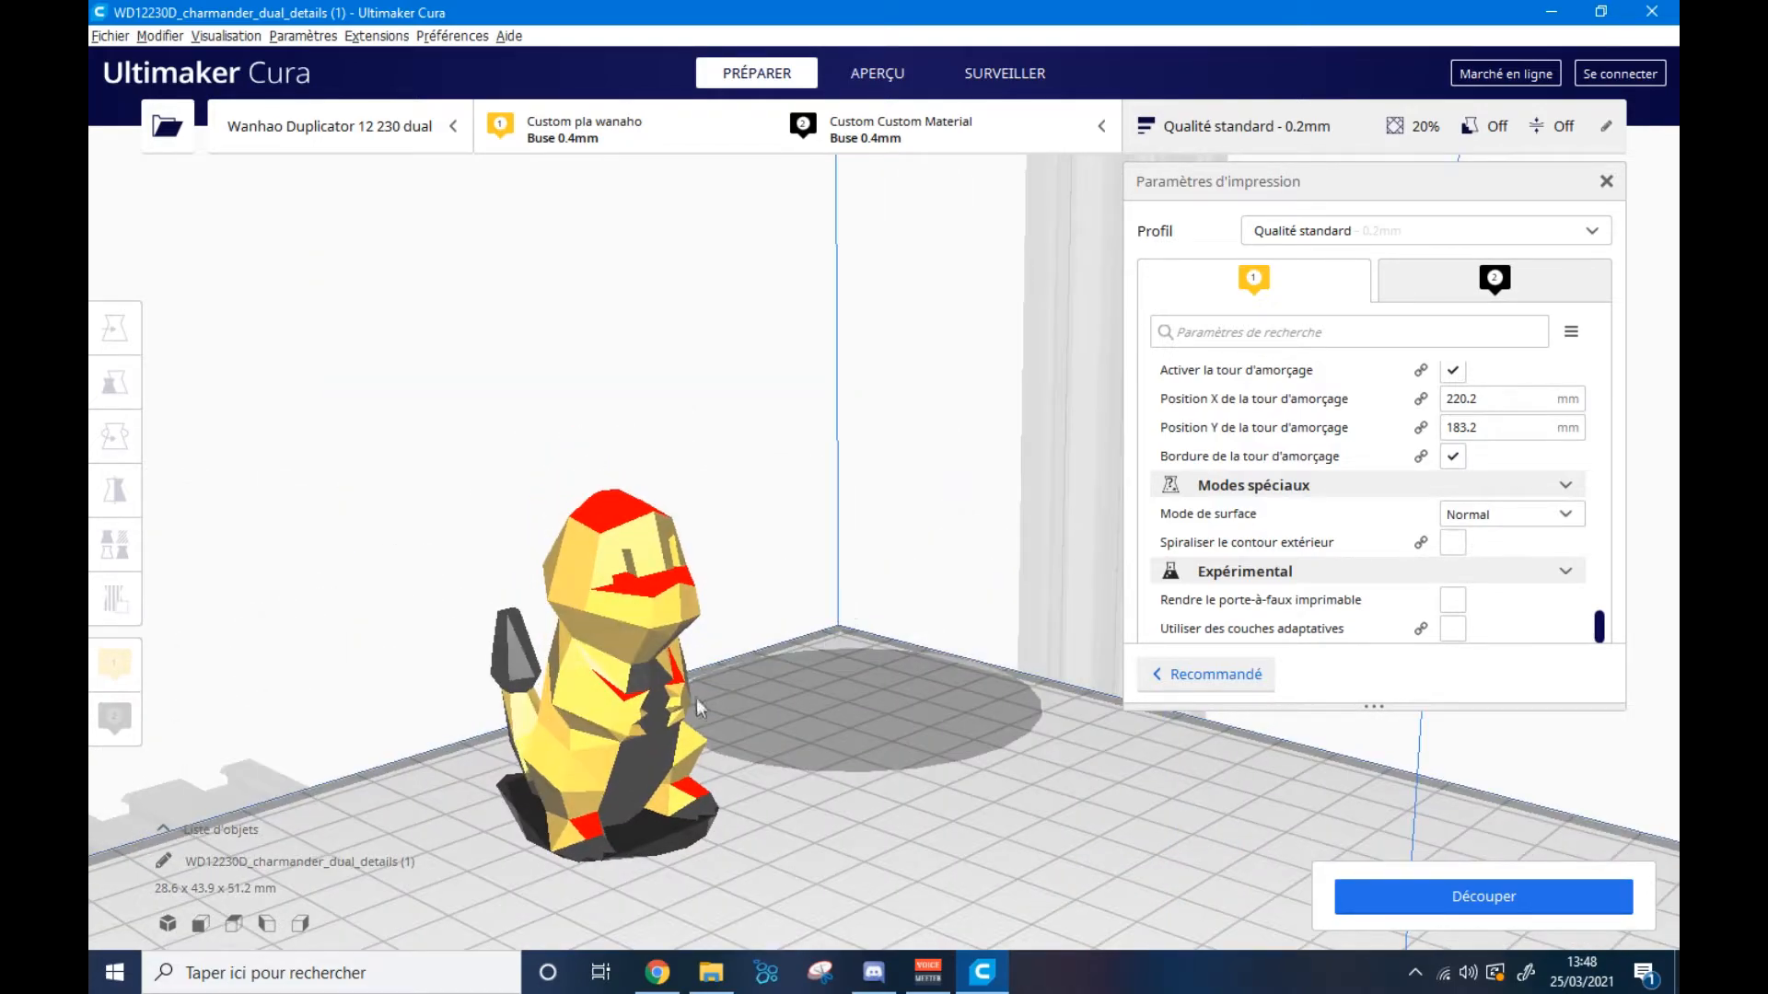
right_click_drag(696, 698, 815, 559)
right_click_drag(671, 606, 727, 573)
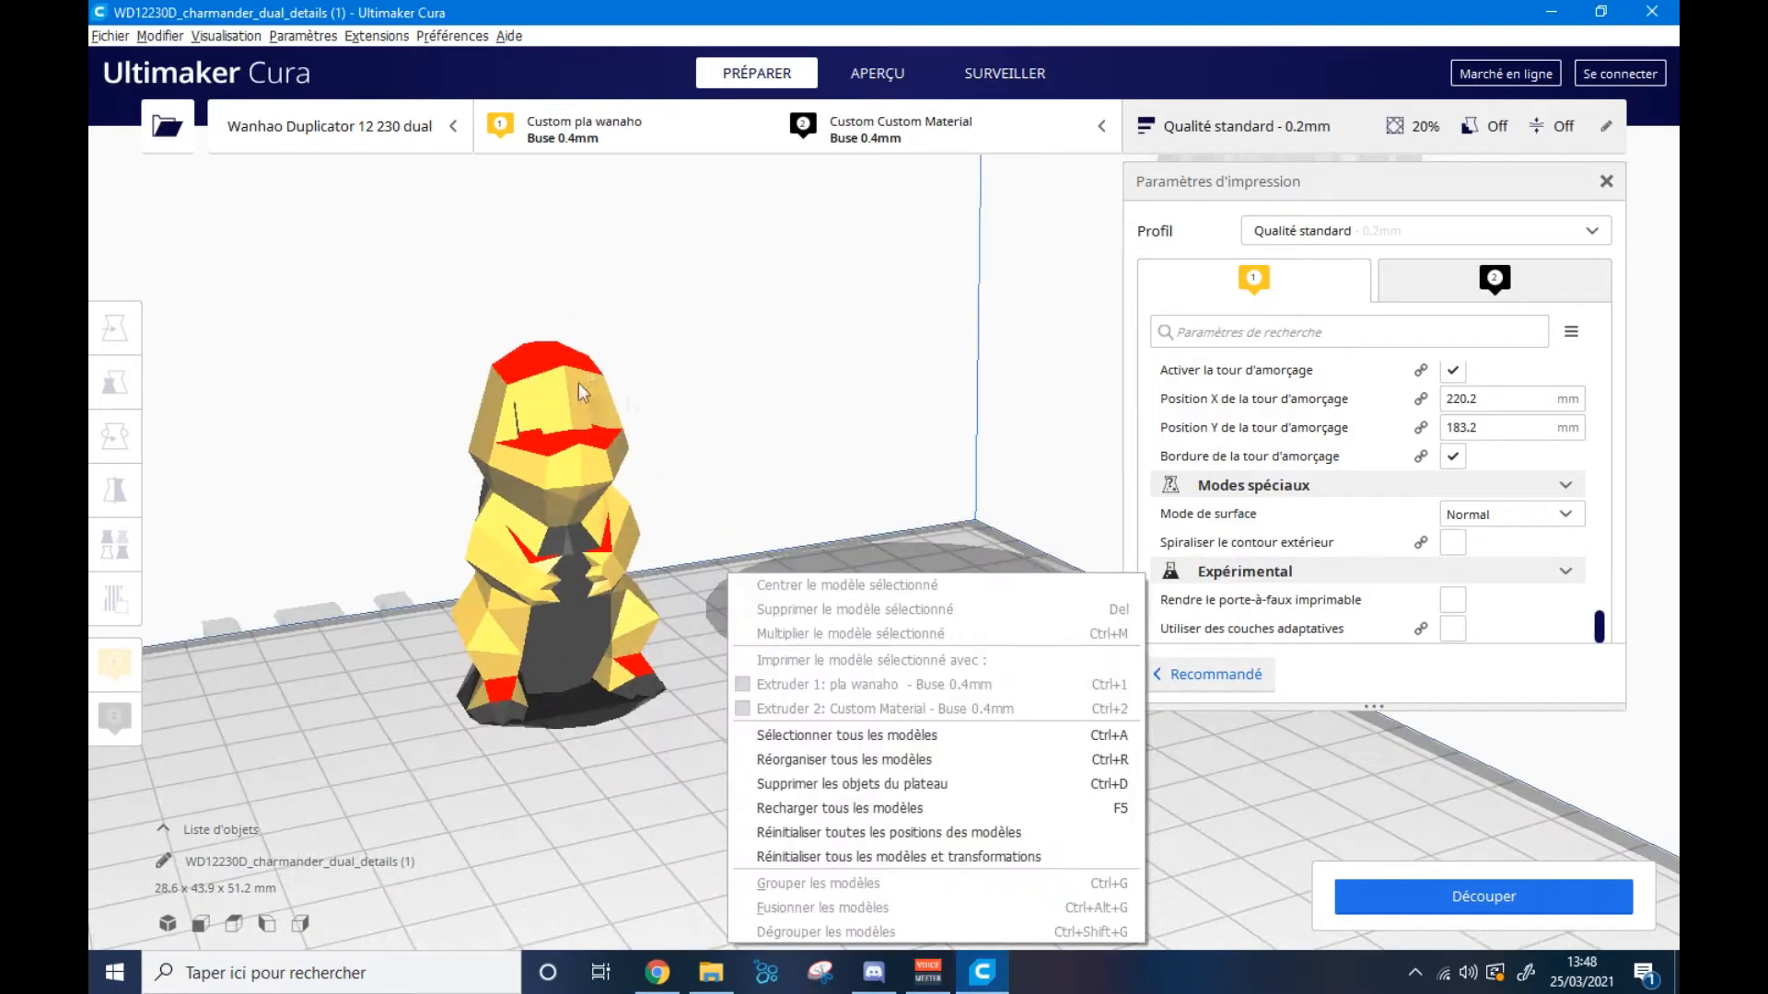
left_click(685, 361)
right_click_drag(664, 410, 773, 435)
right_click_drag(932, 504, 740, 532)
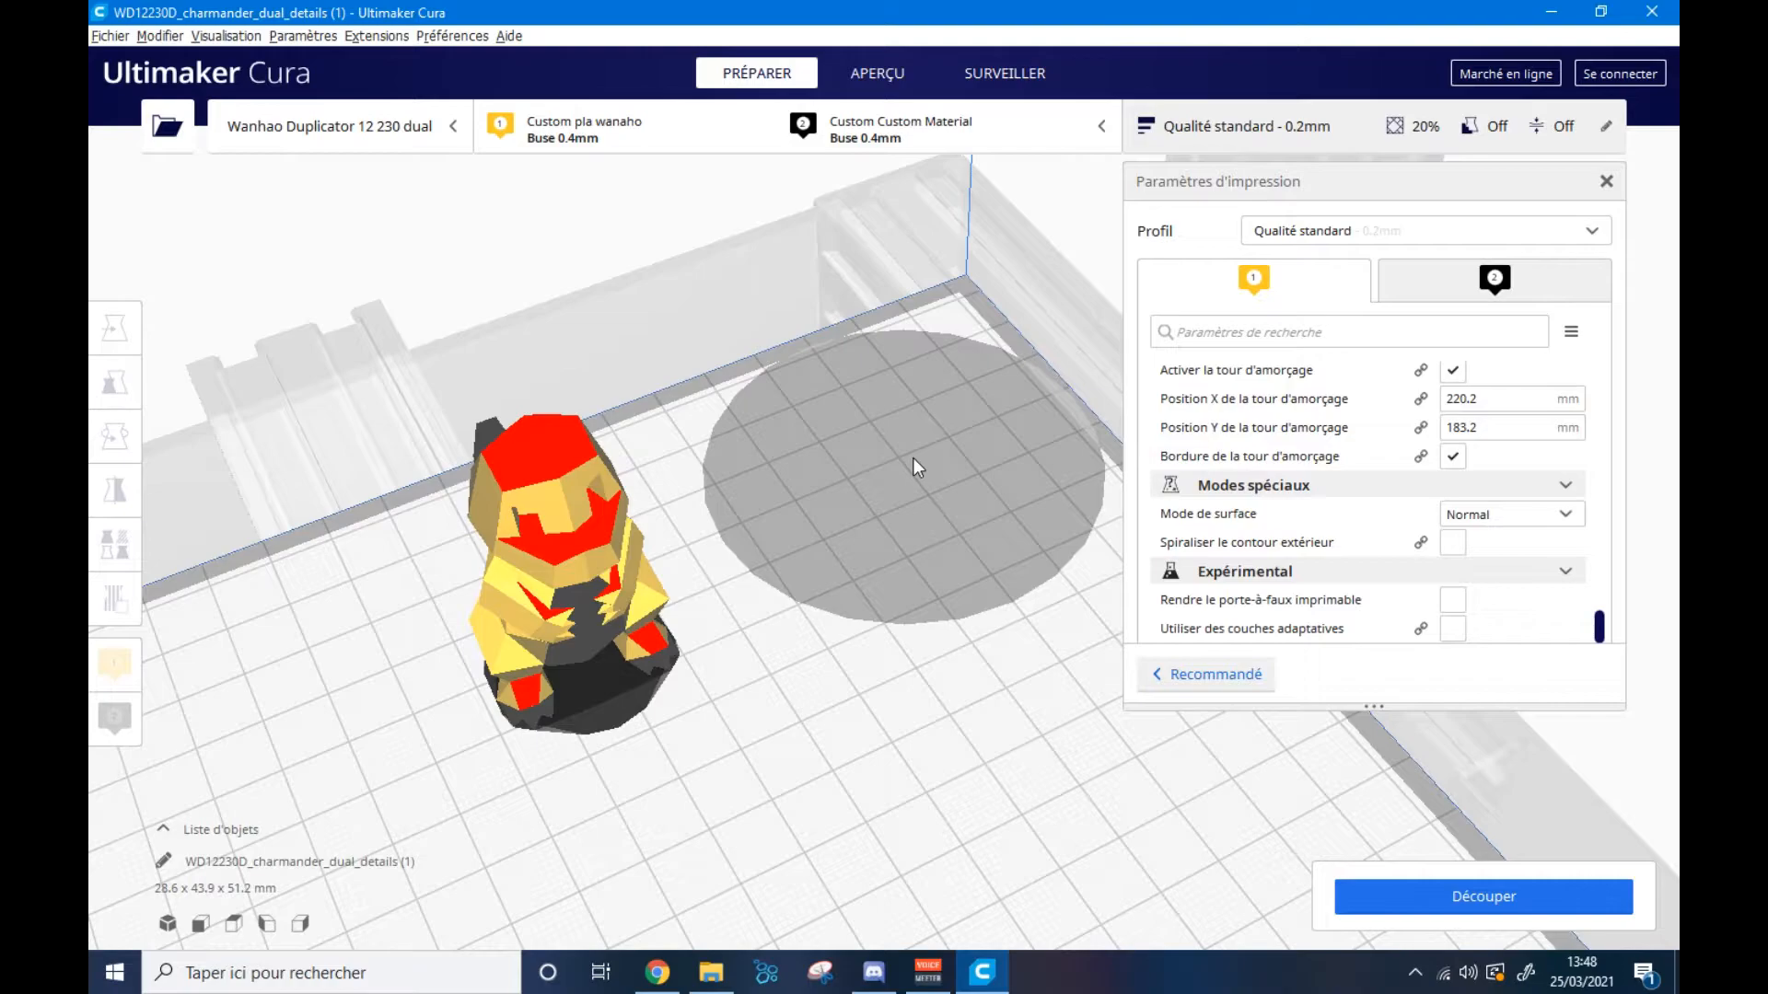
scroll(575, 539, "down", 2)
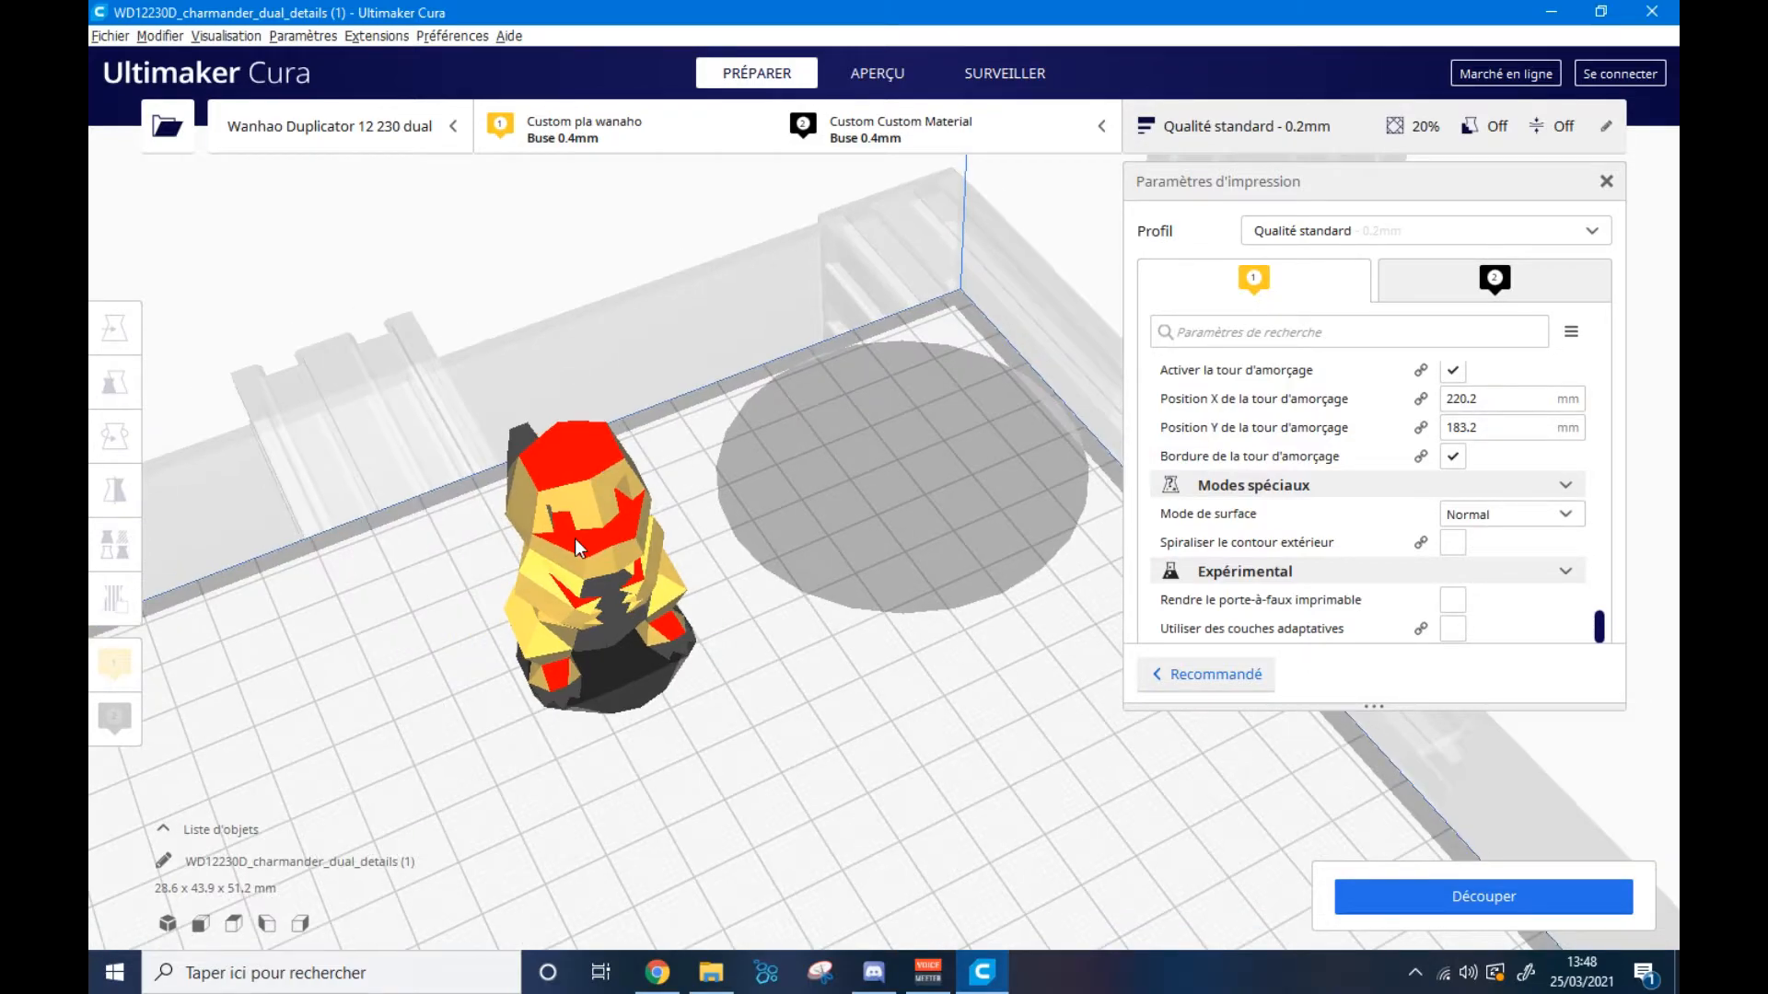
right_click_drag(497, 580, 611, 528)
left_click(626, 529)
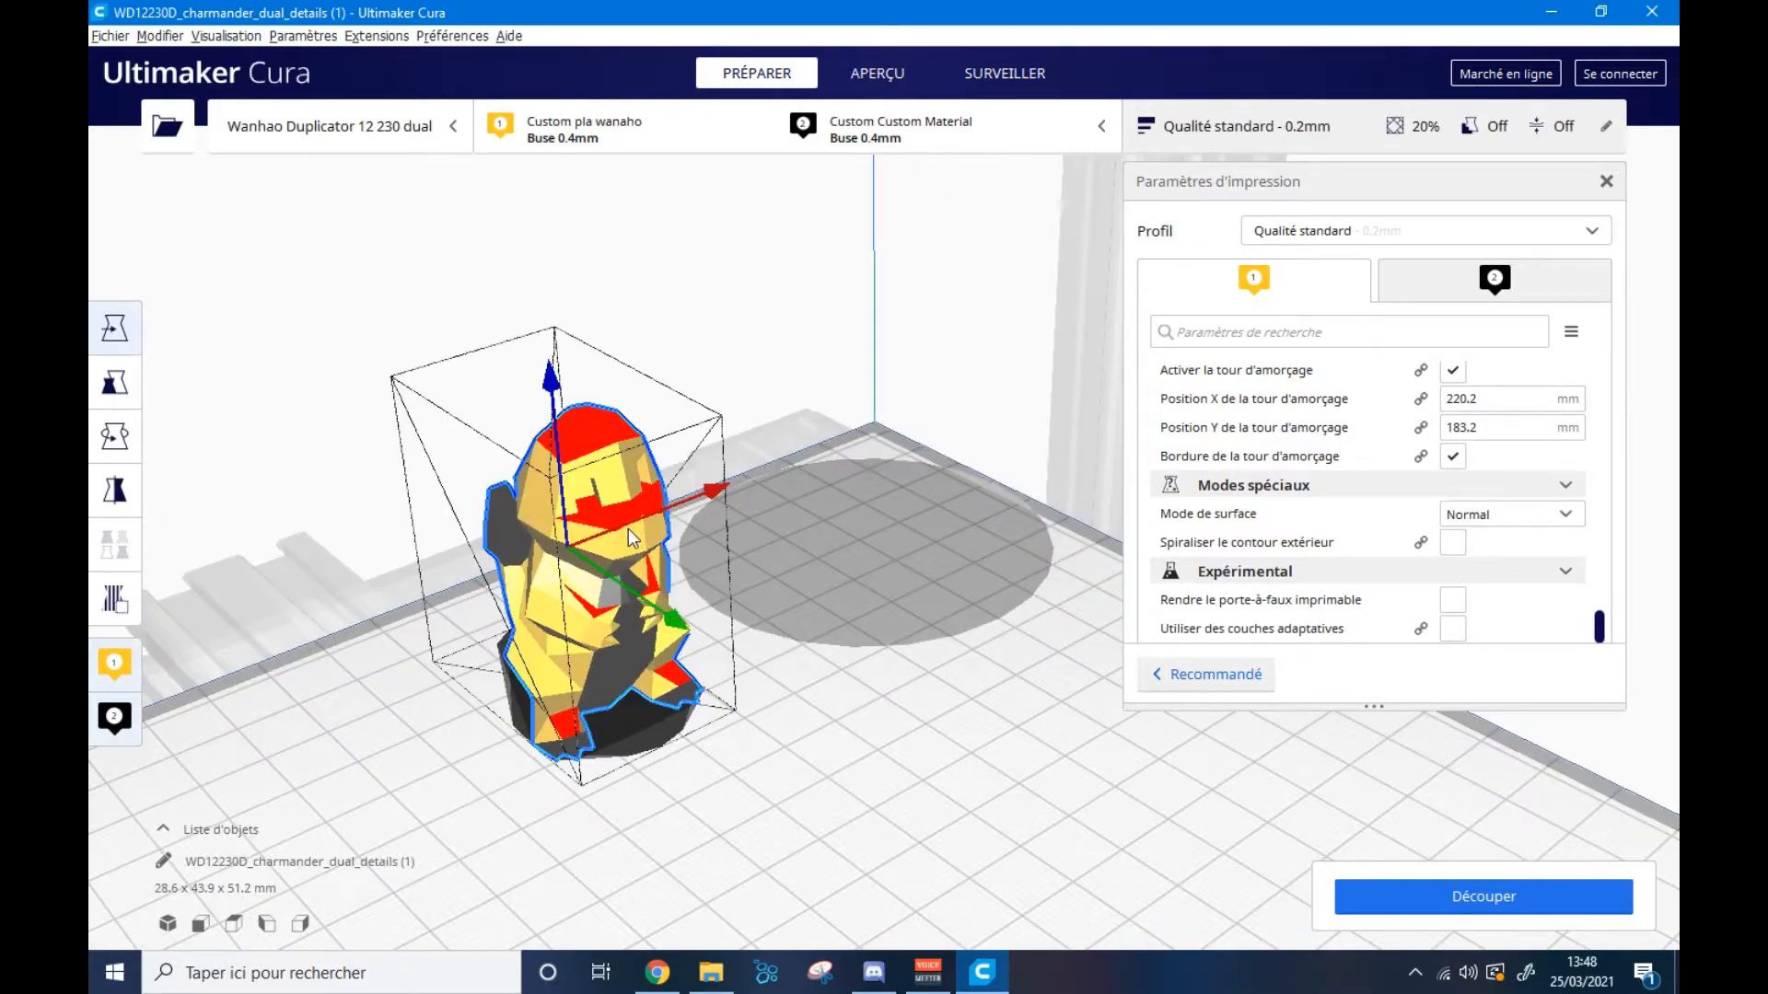
left_click(420, 500)
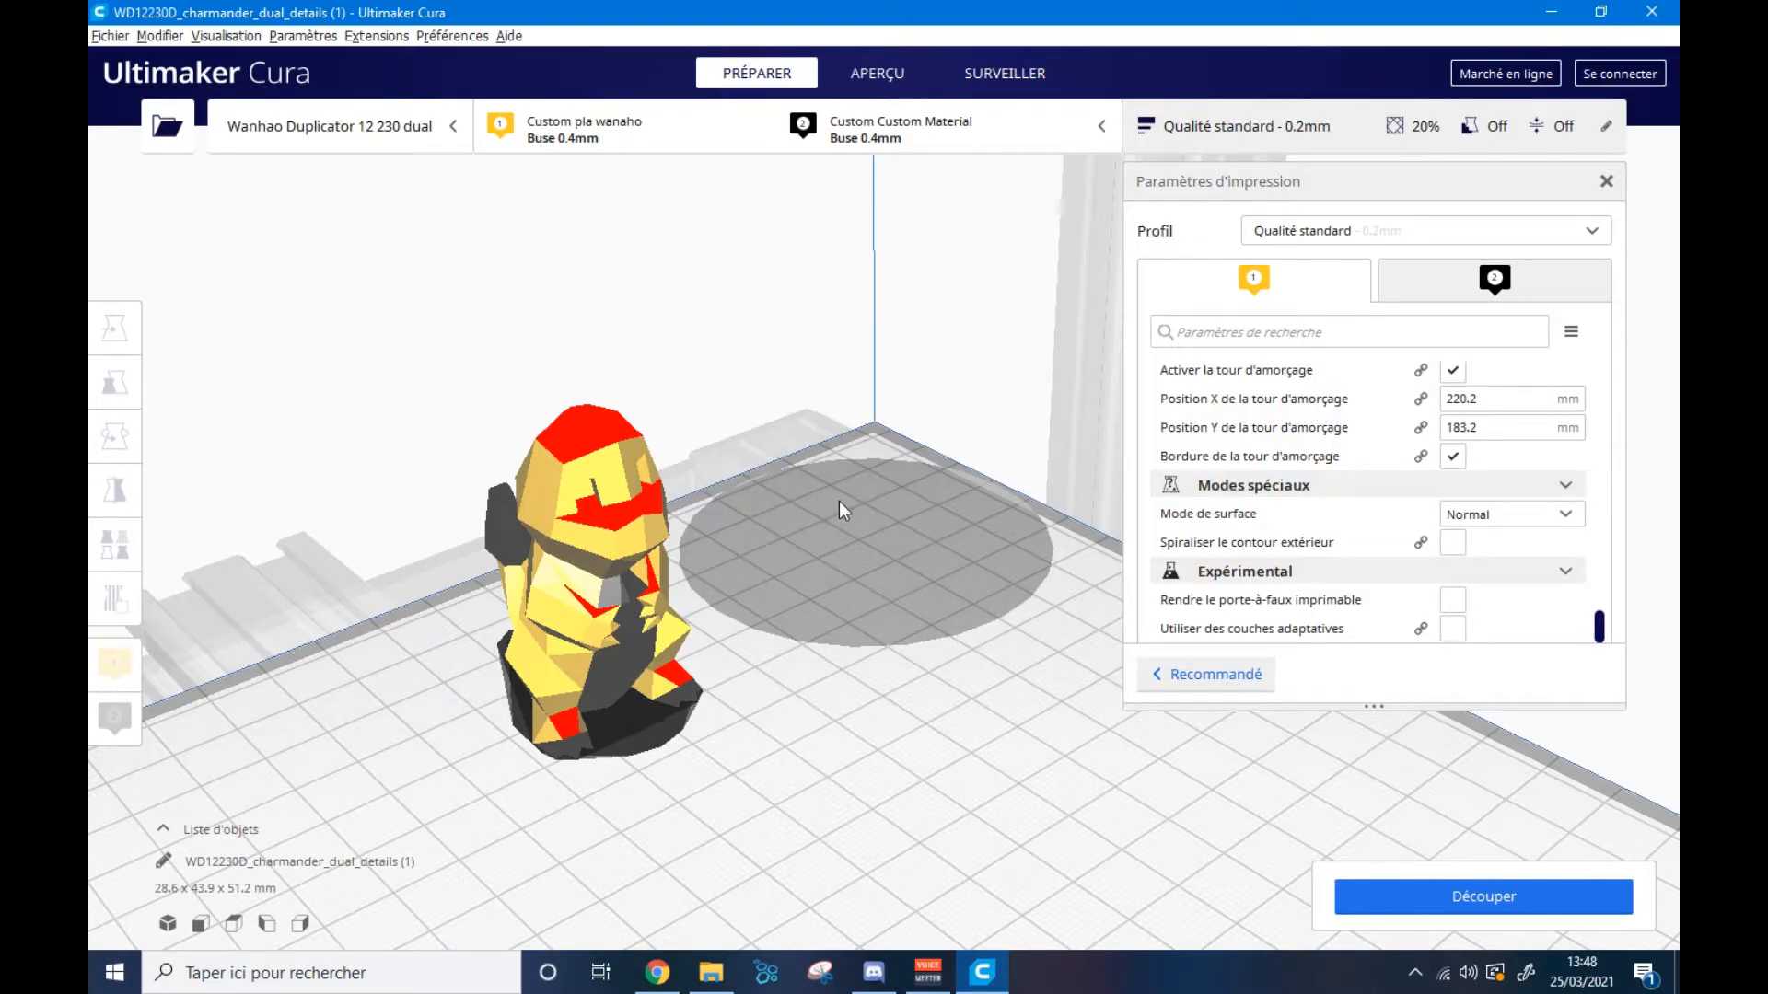
mouse_move(691, 560)
right_mouse_down()
mouse_move(539, 589)
mouse_move(702, 556)
mouse_move(689, 612)
mouse_move(658, 552)
right_mouse_up()
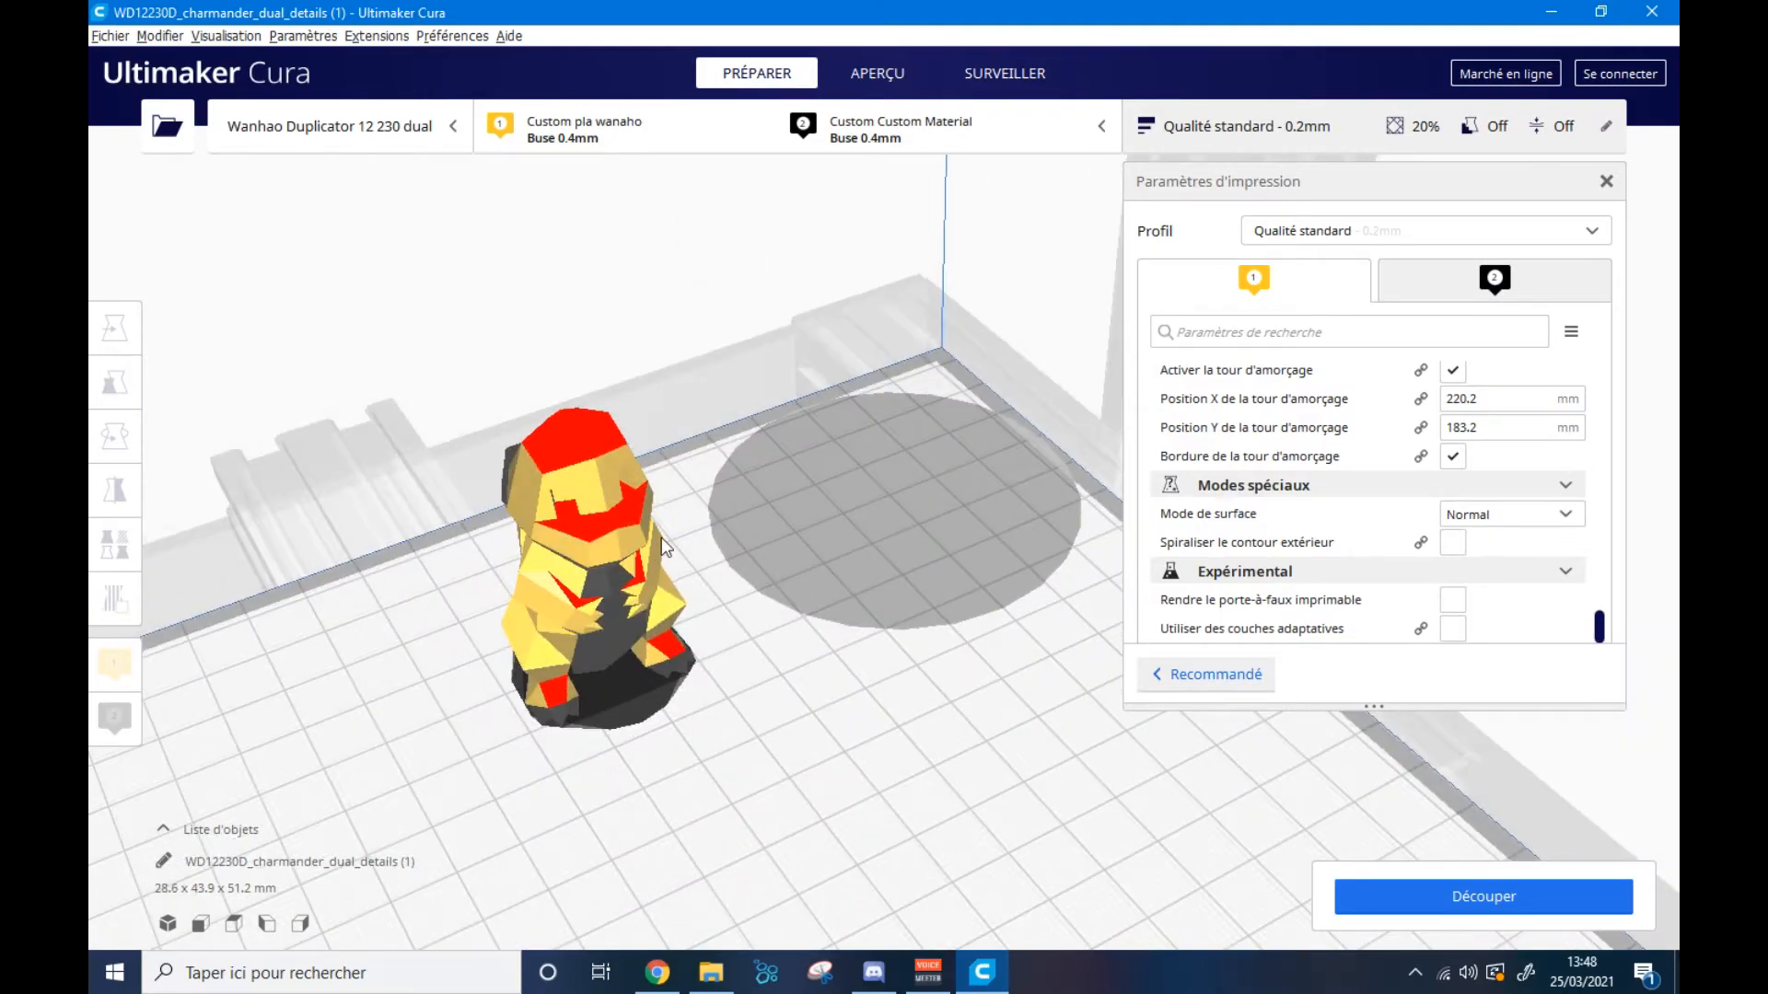
- Review the quality, line width and shell settings for extruder 1, starting from the layer height
scroll(1280, 511, "up", 15)
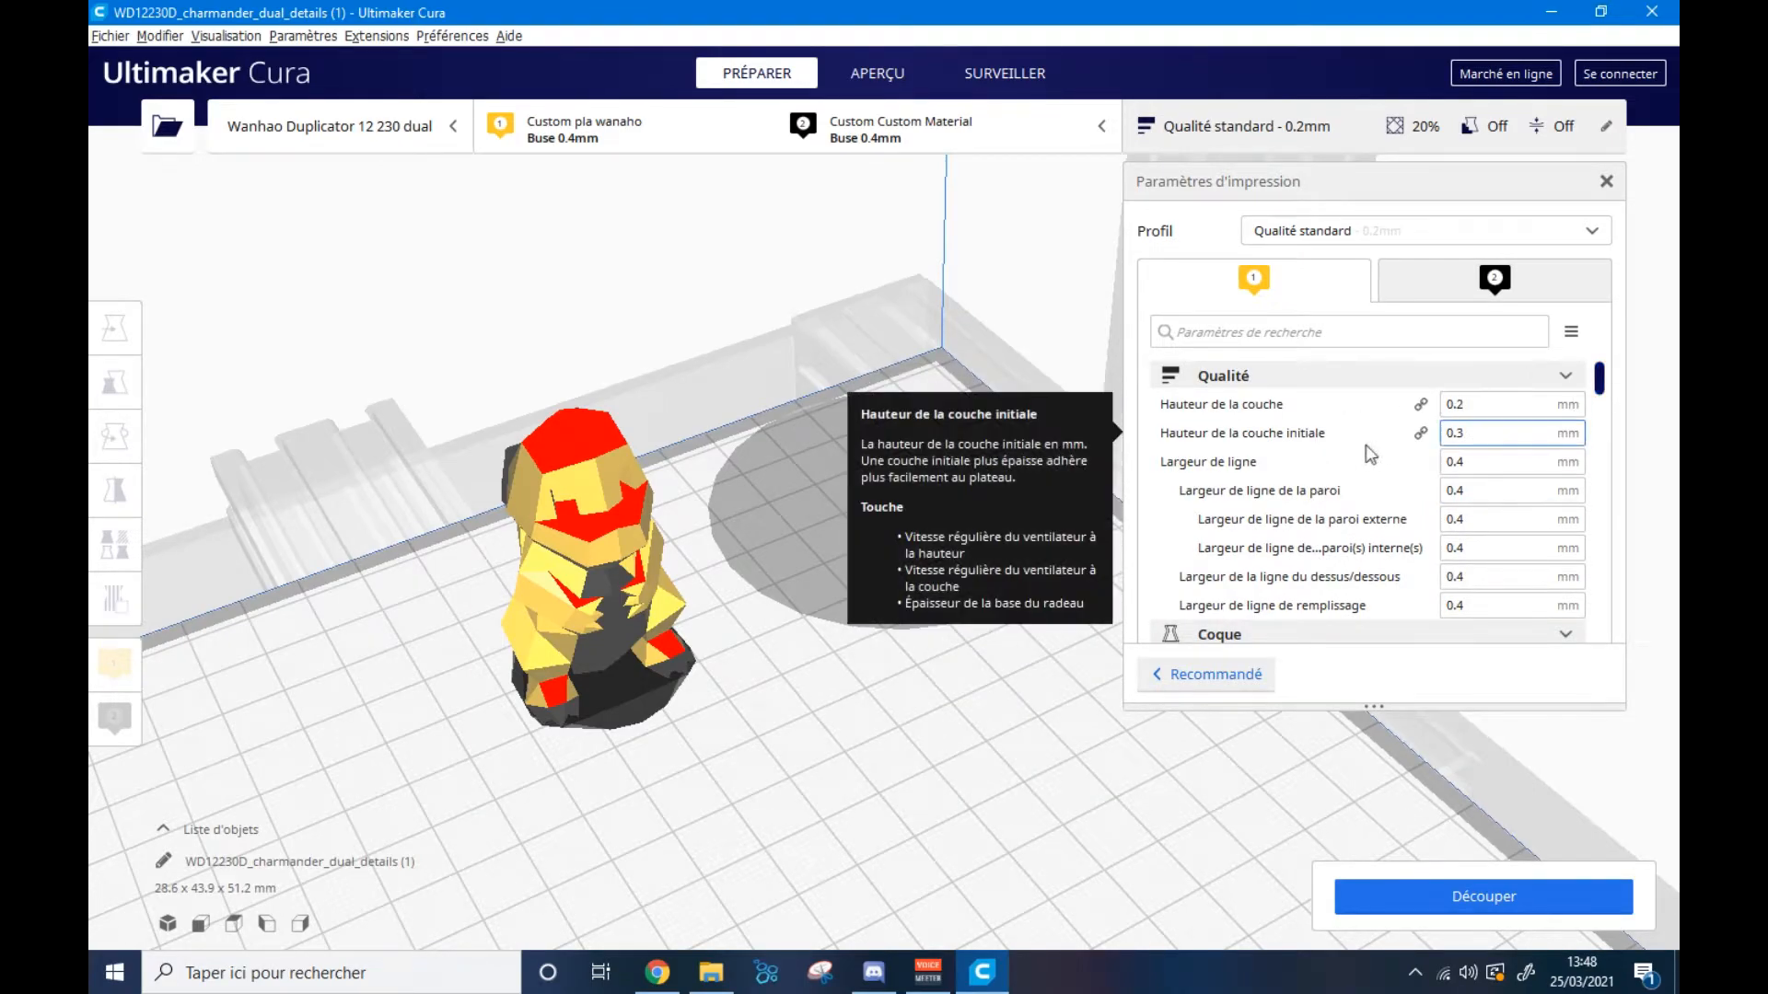
left_click(1462, 280)
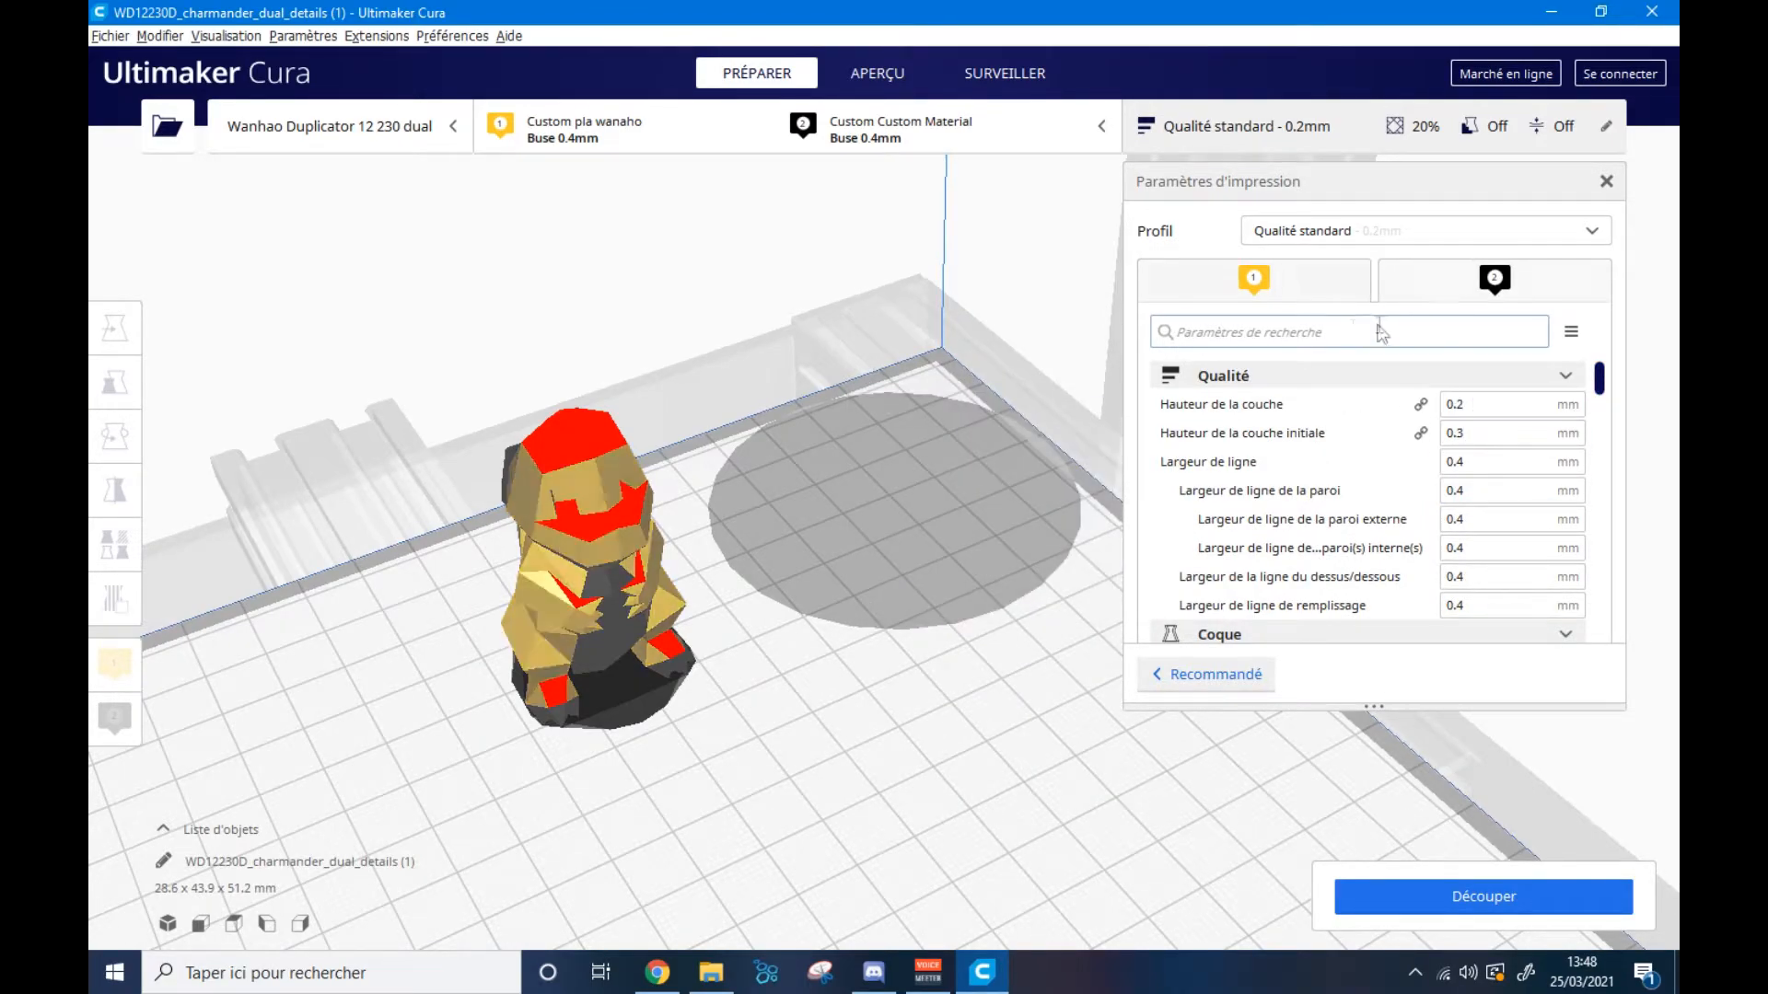
left_click(1317, 293)
scroll(825, 499, "up", 2)
scroll(893, 527, "up", 2)
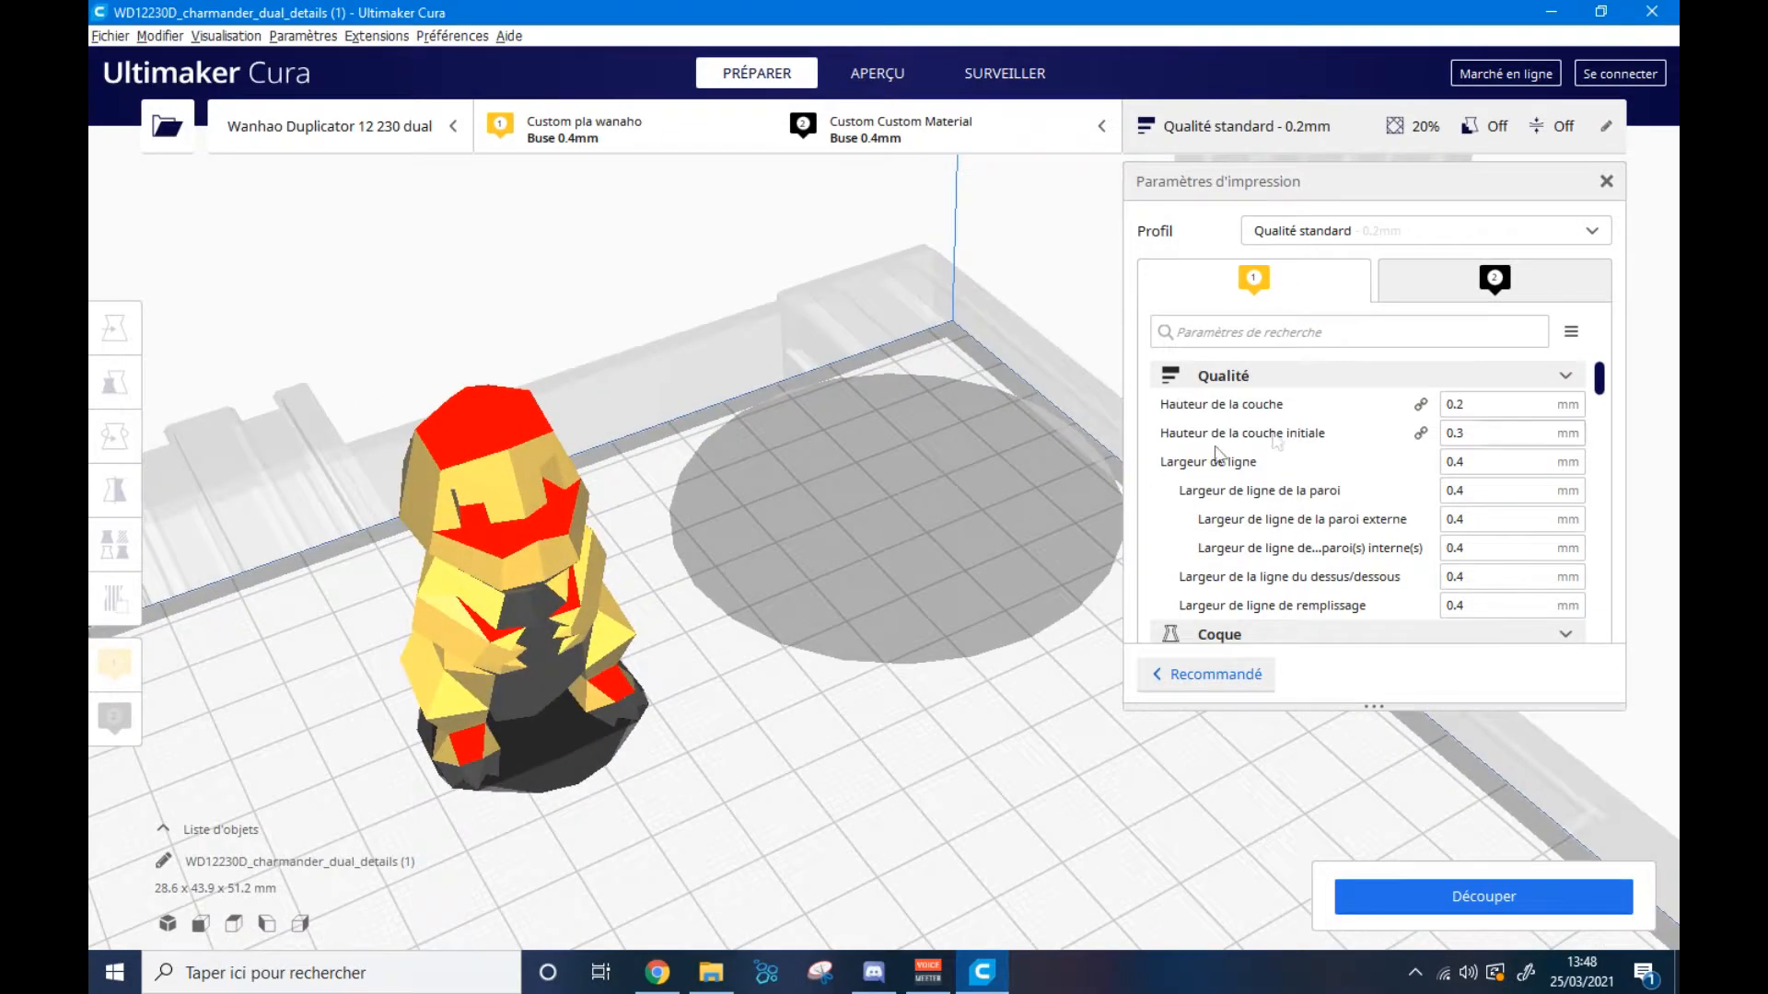
scroll(1437, 433, "down", 2)
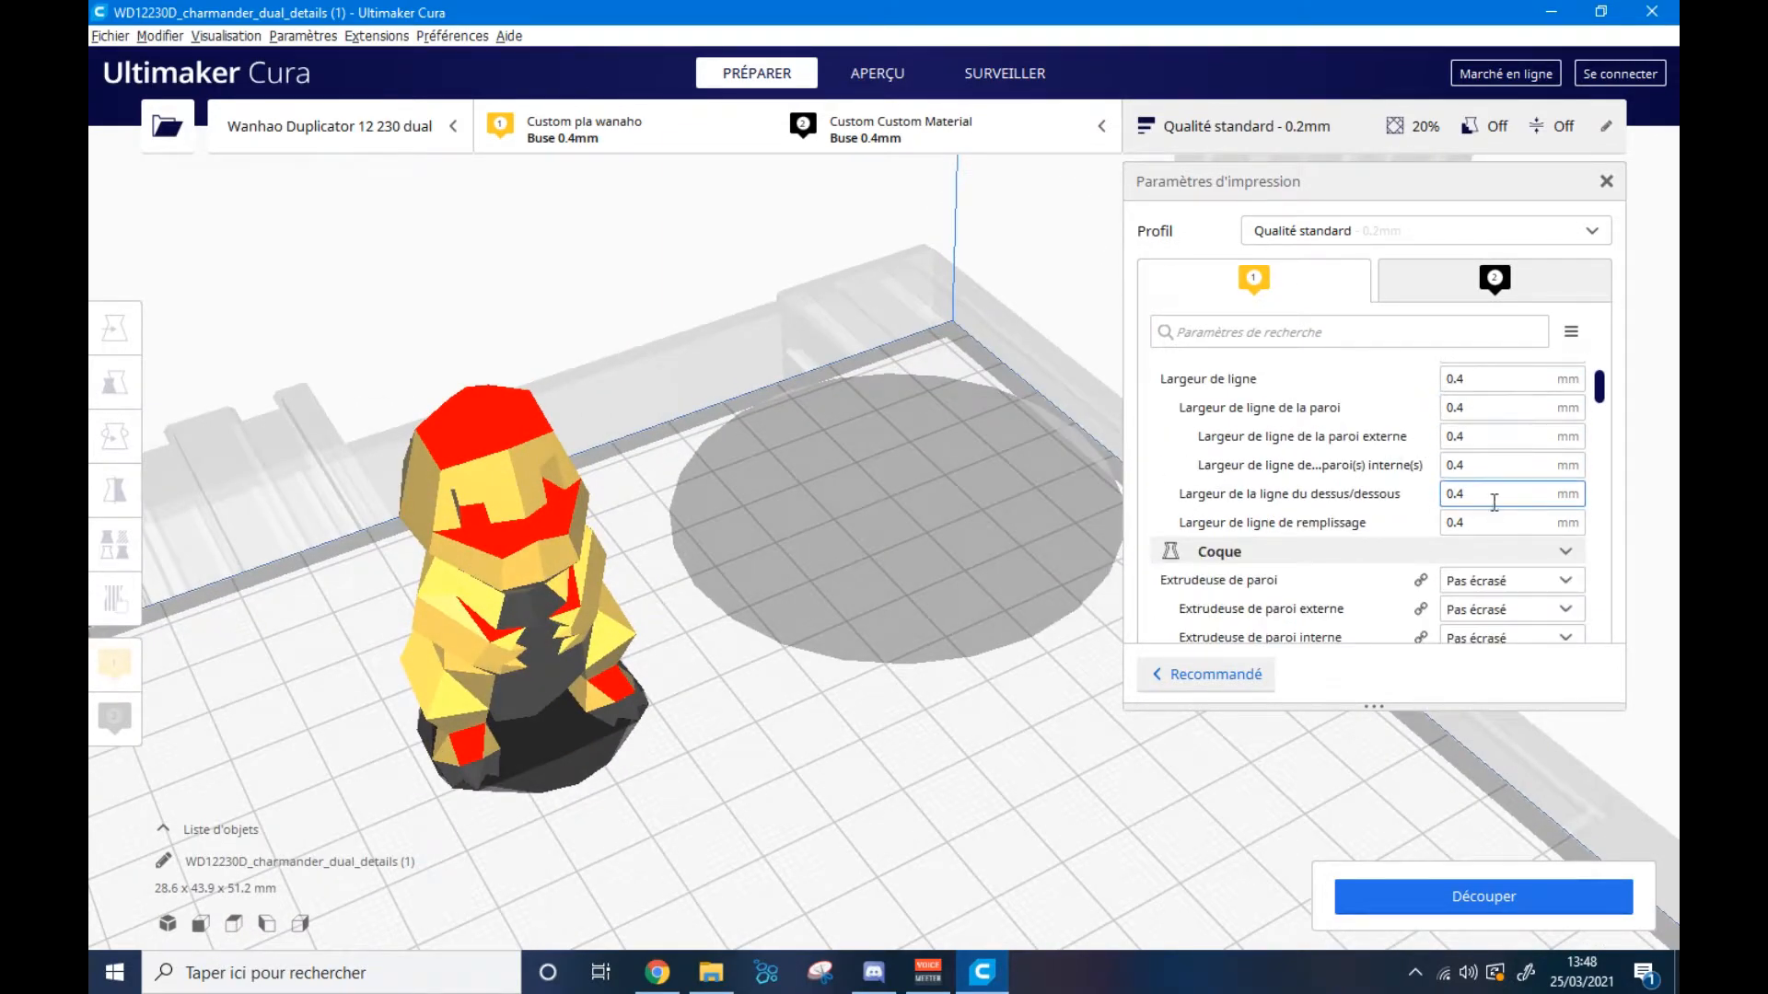
scroll(1501, 488, "down", 6)
scroll(1528, 442, "up", 4)
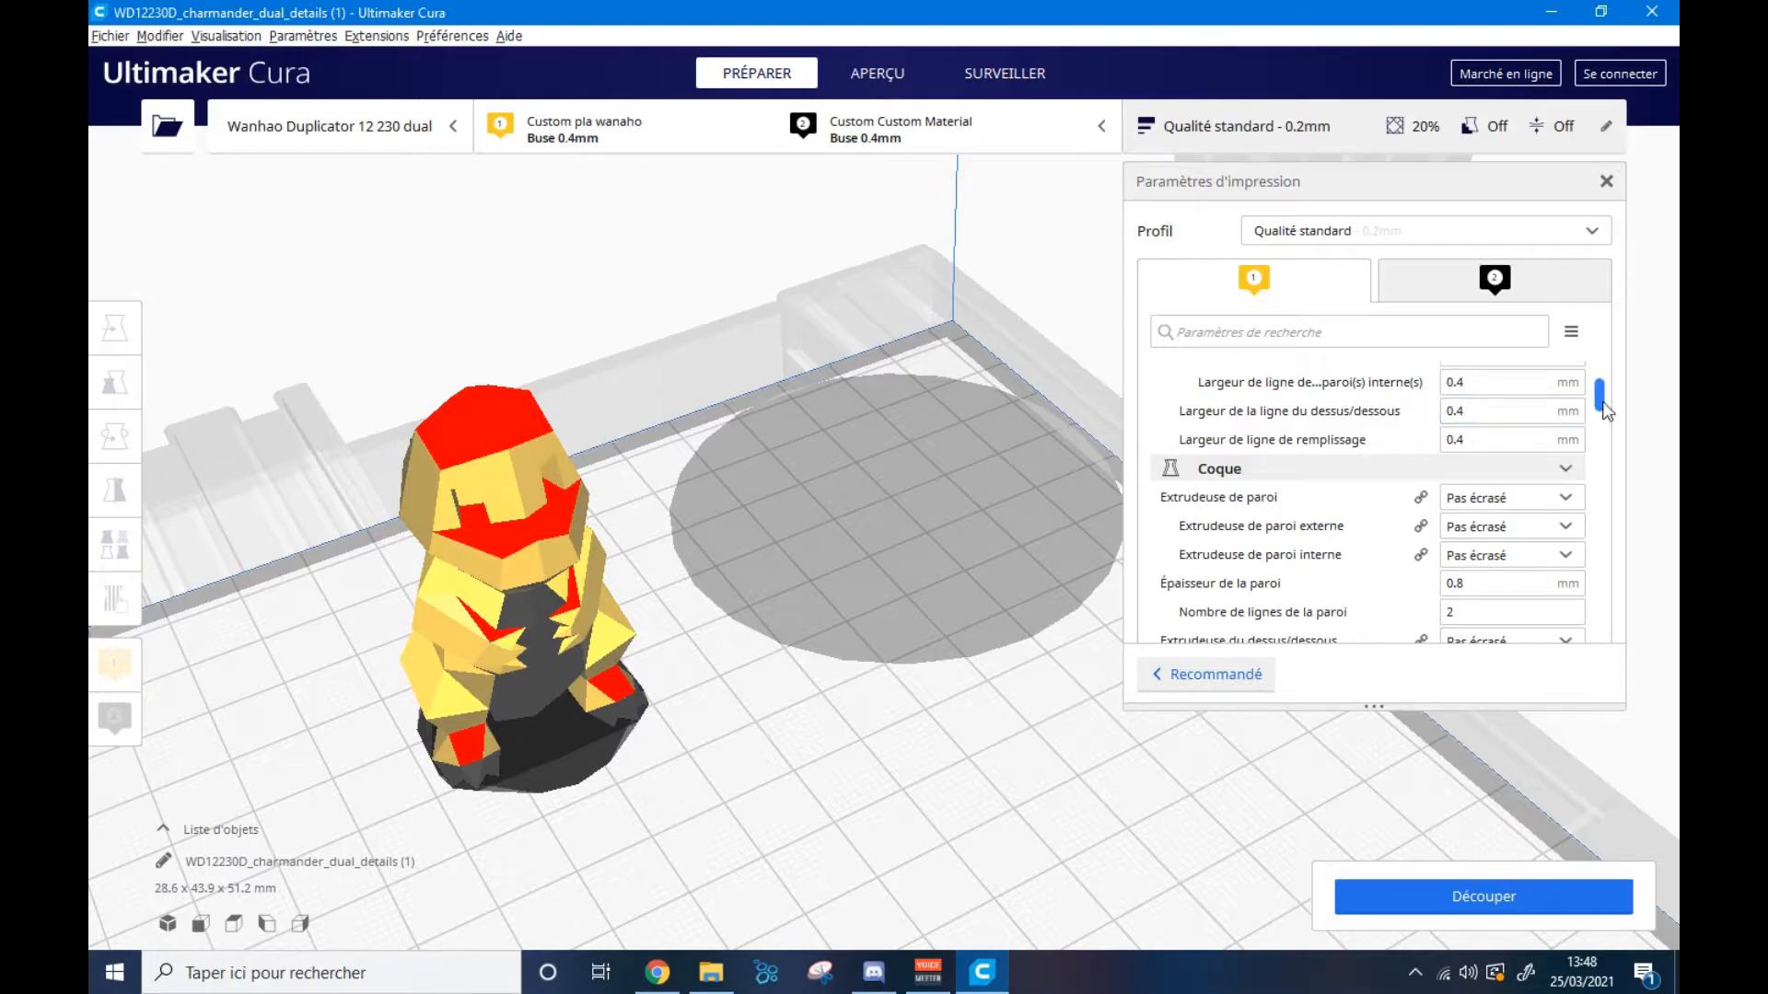
- Review extruder 1's infill, material temperature, speed, support and build plate adhesion settings
left_click_drag(1600, 405, 1600, 455)
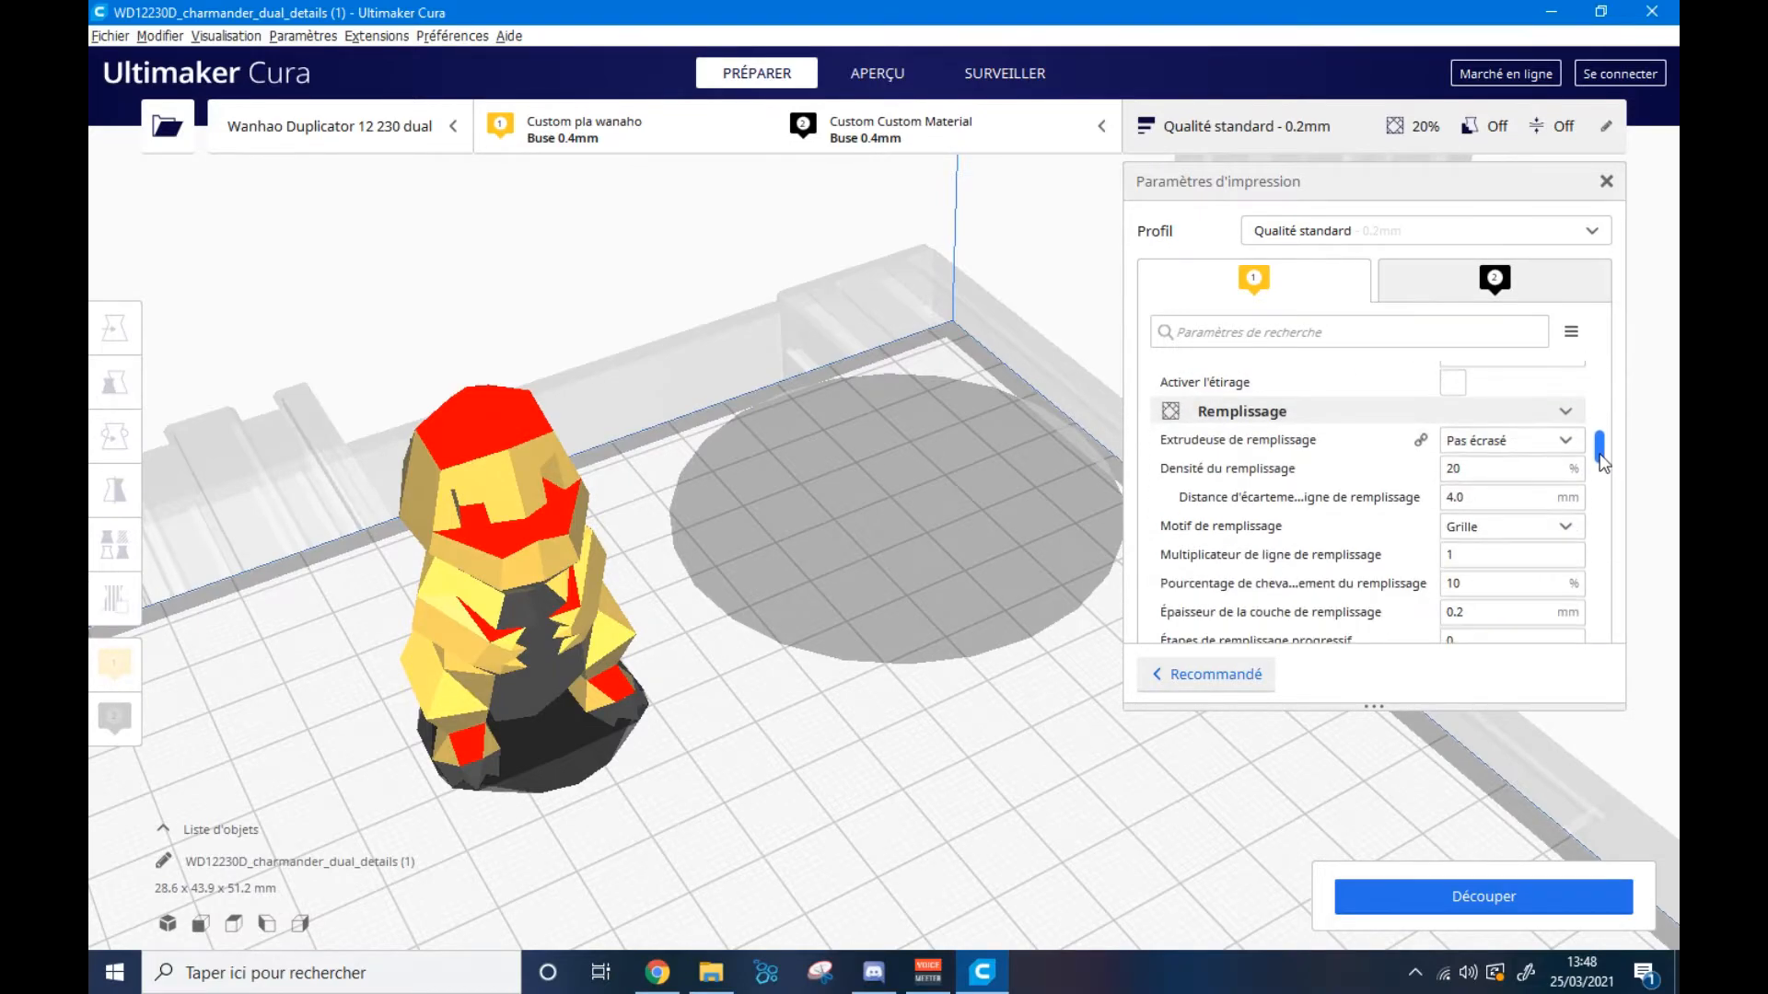
scroll(1444, 490, "down", 4)
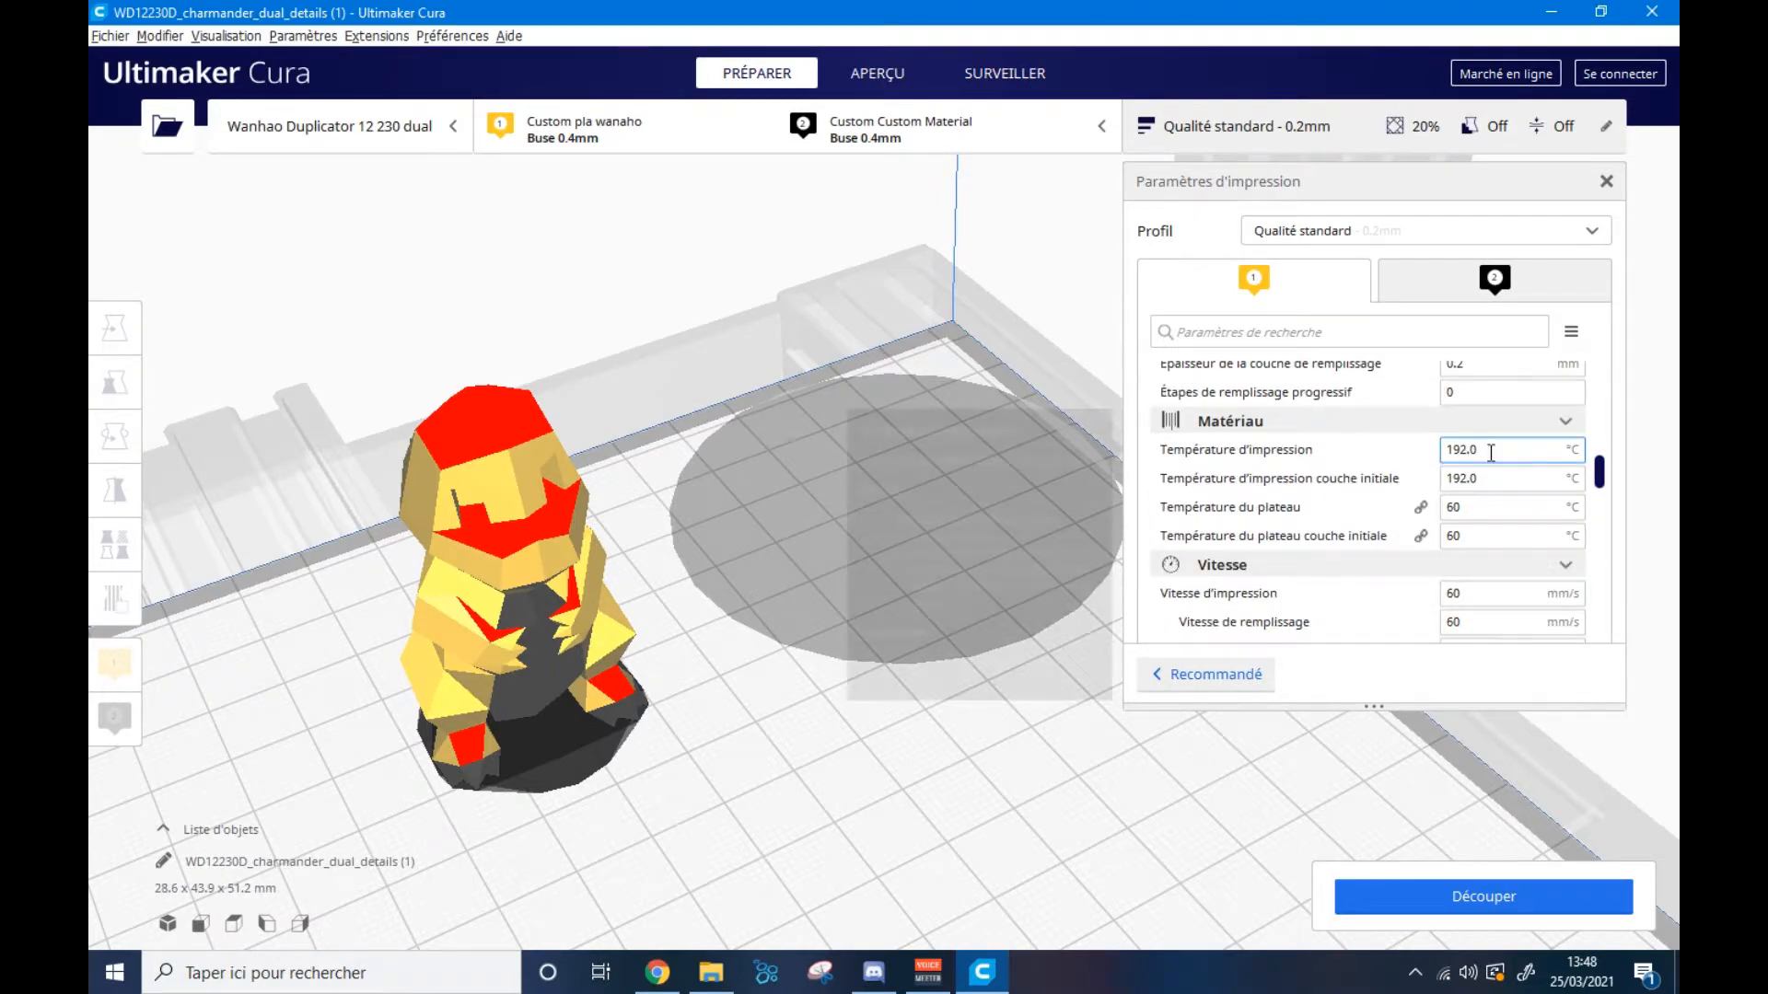
scroll(1473, 451, "down", 3)
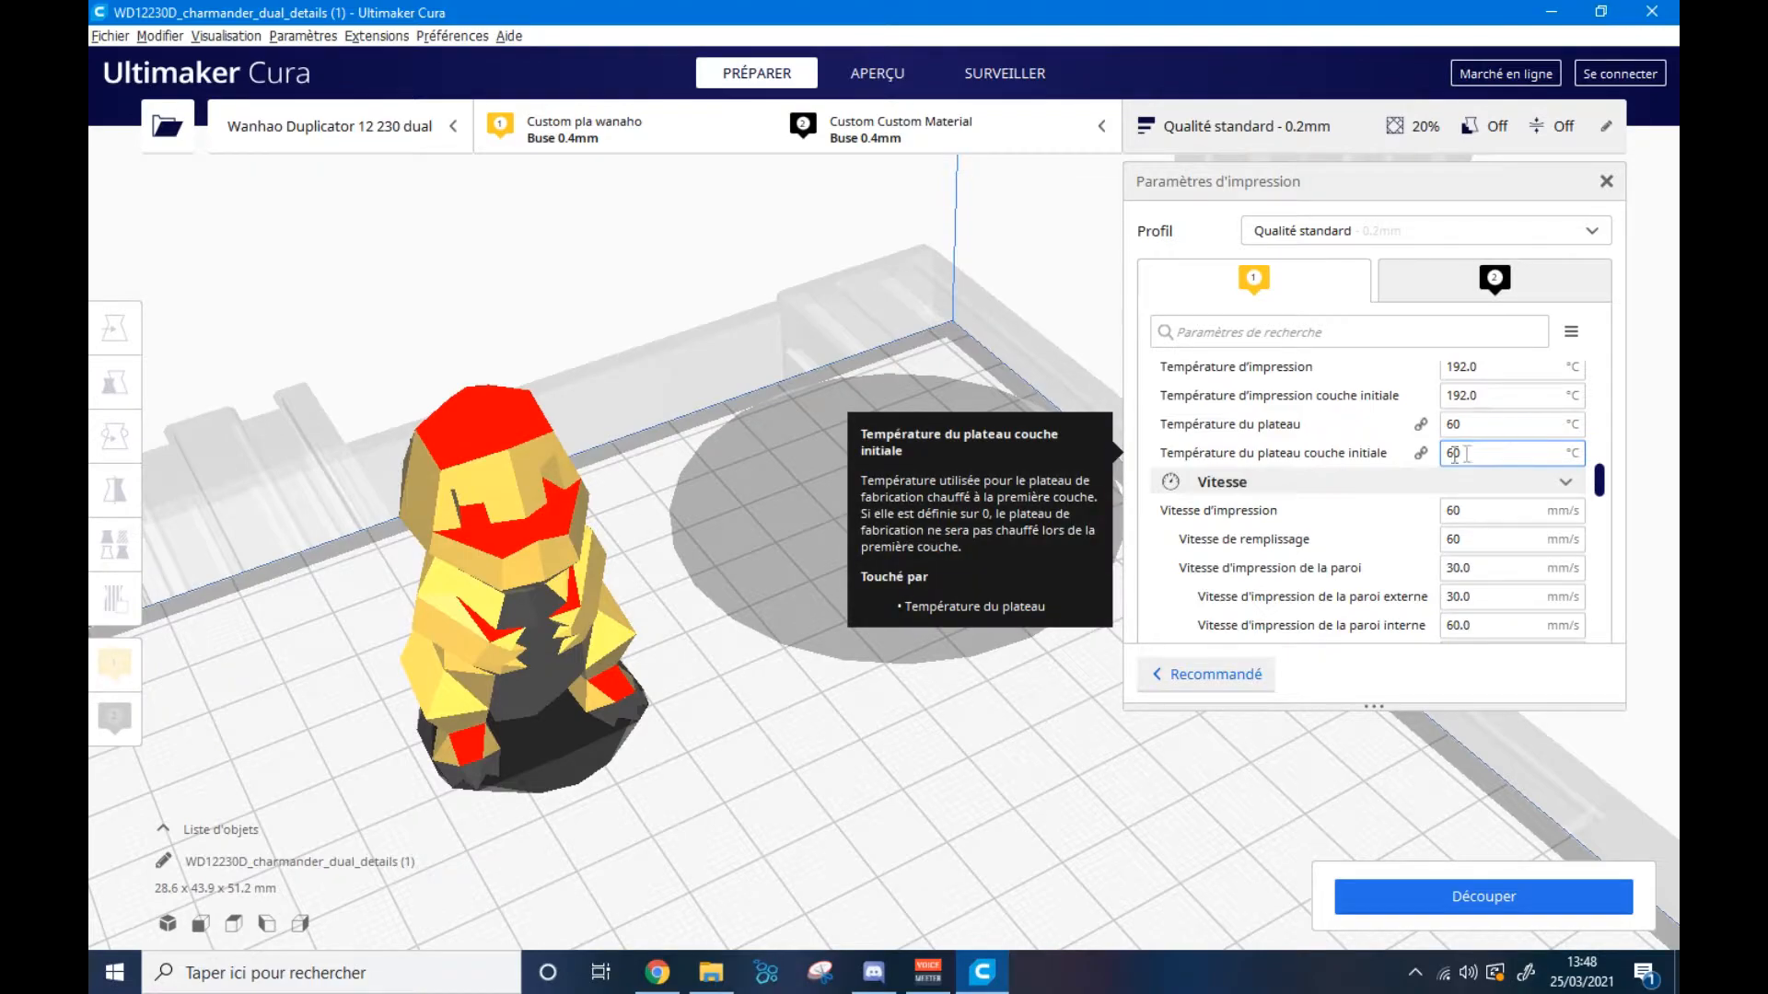
scroll(1464, 447, "down", 9)
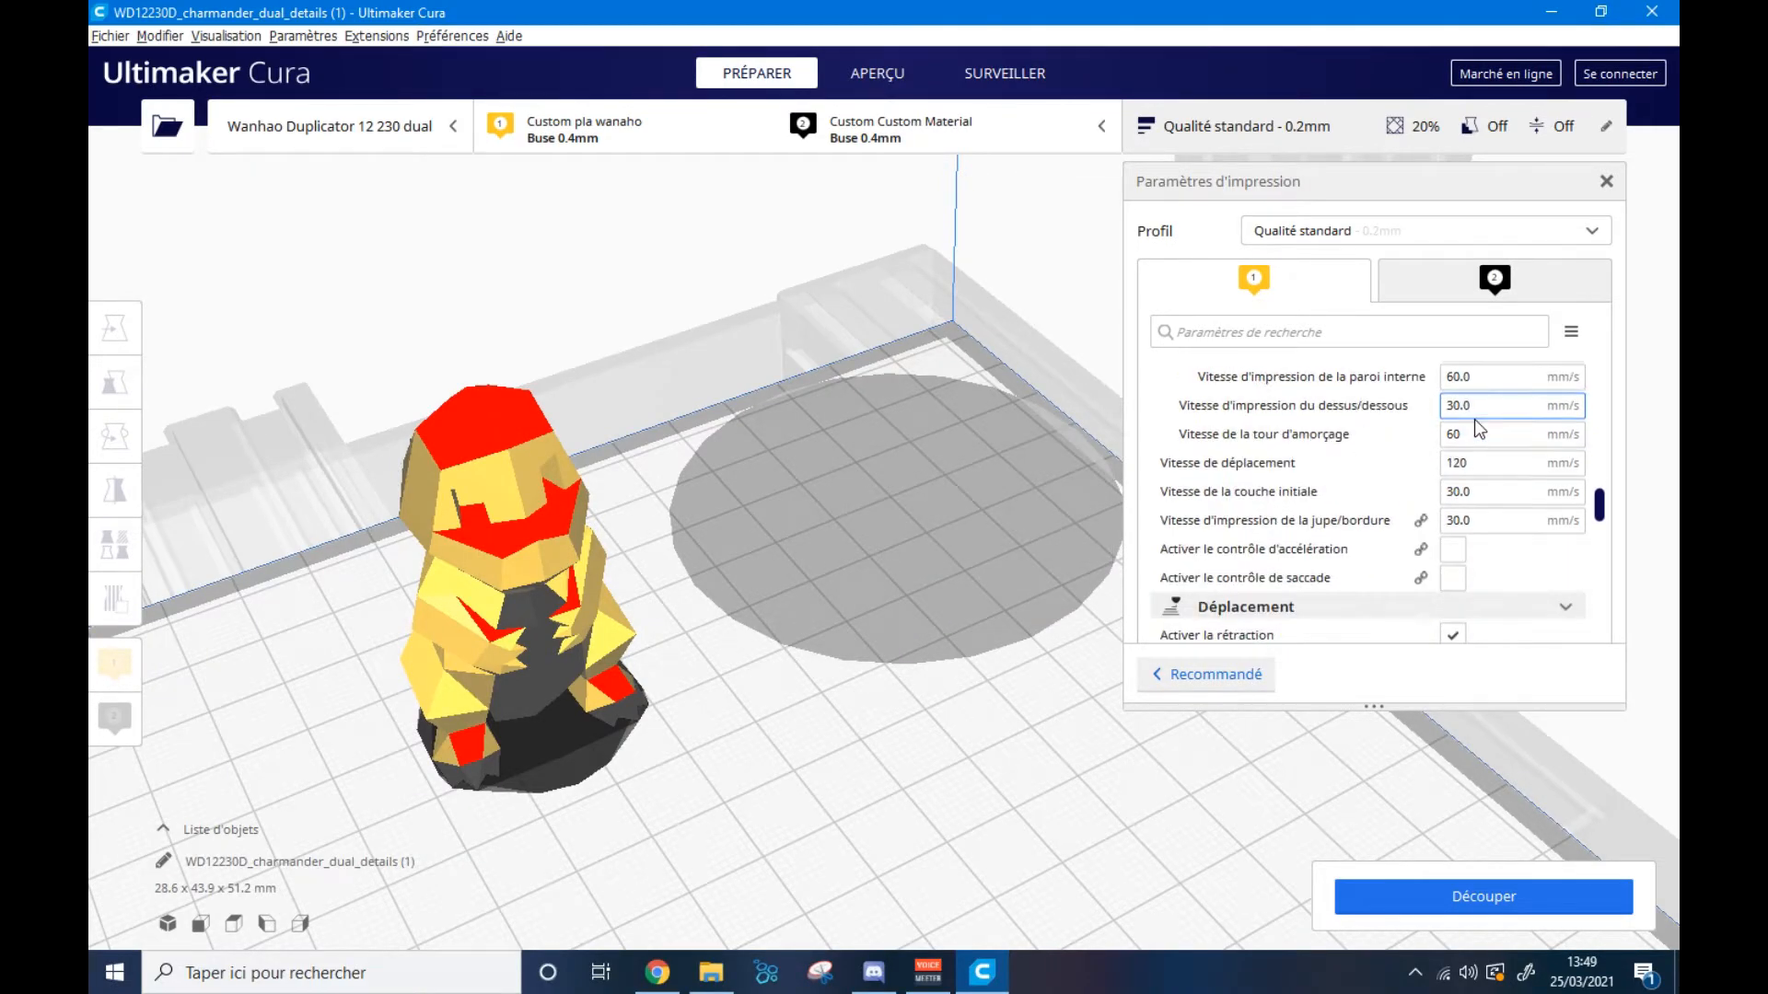
scroll(1478, 428, "down", 15)
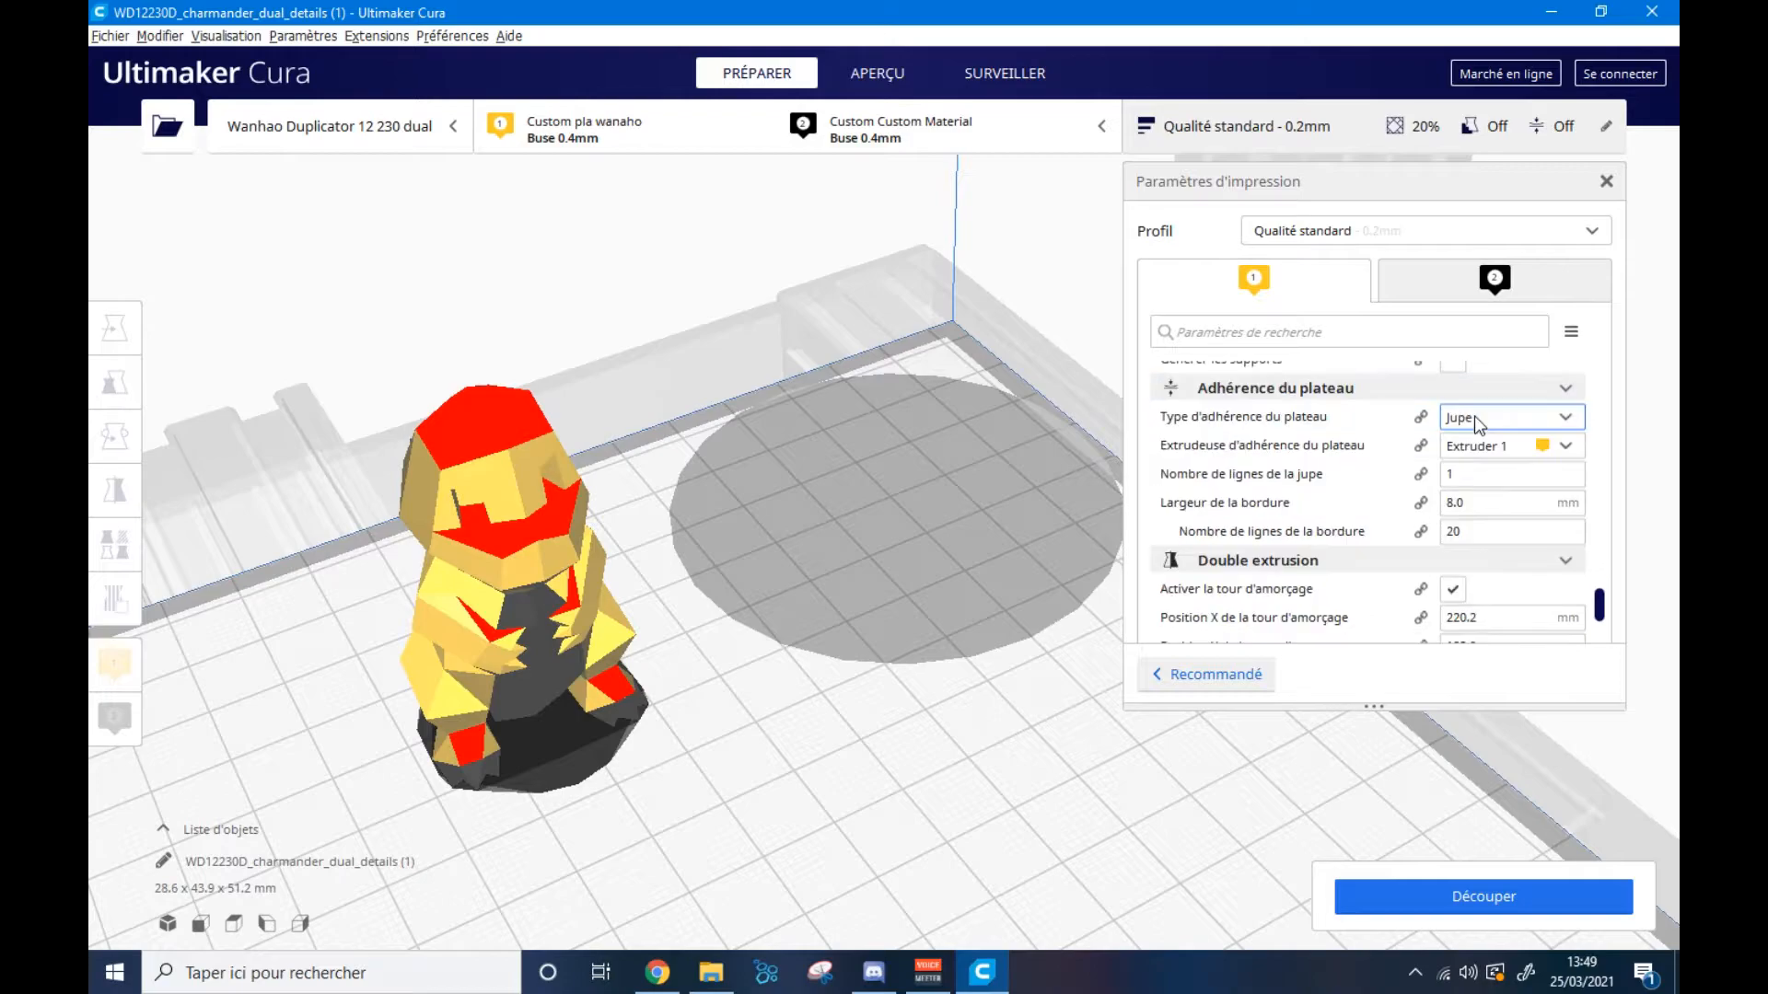
scroll(1479, 433, "up", 1)
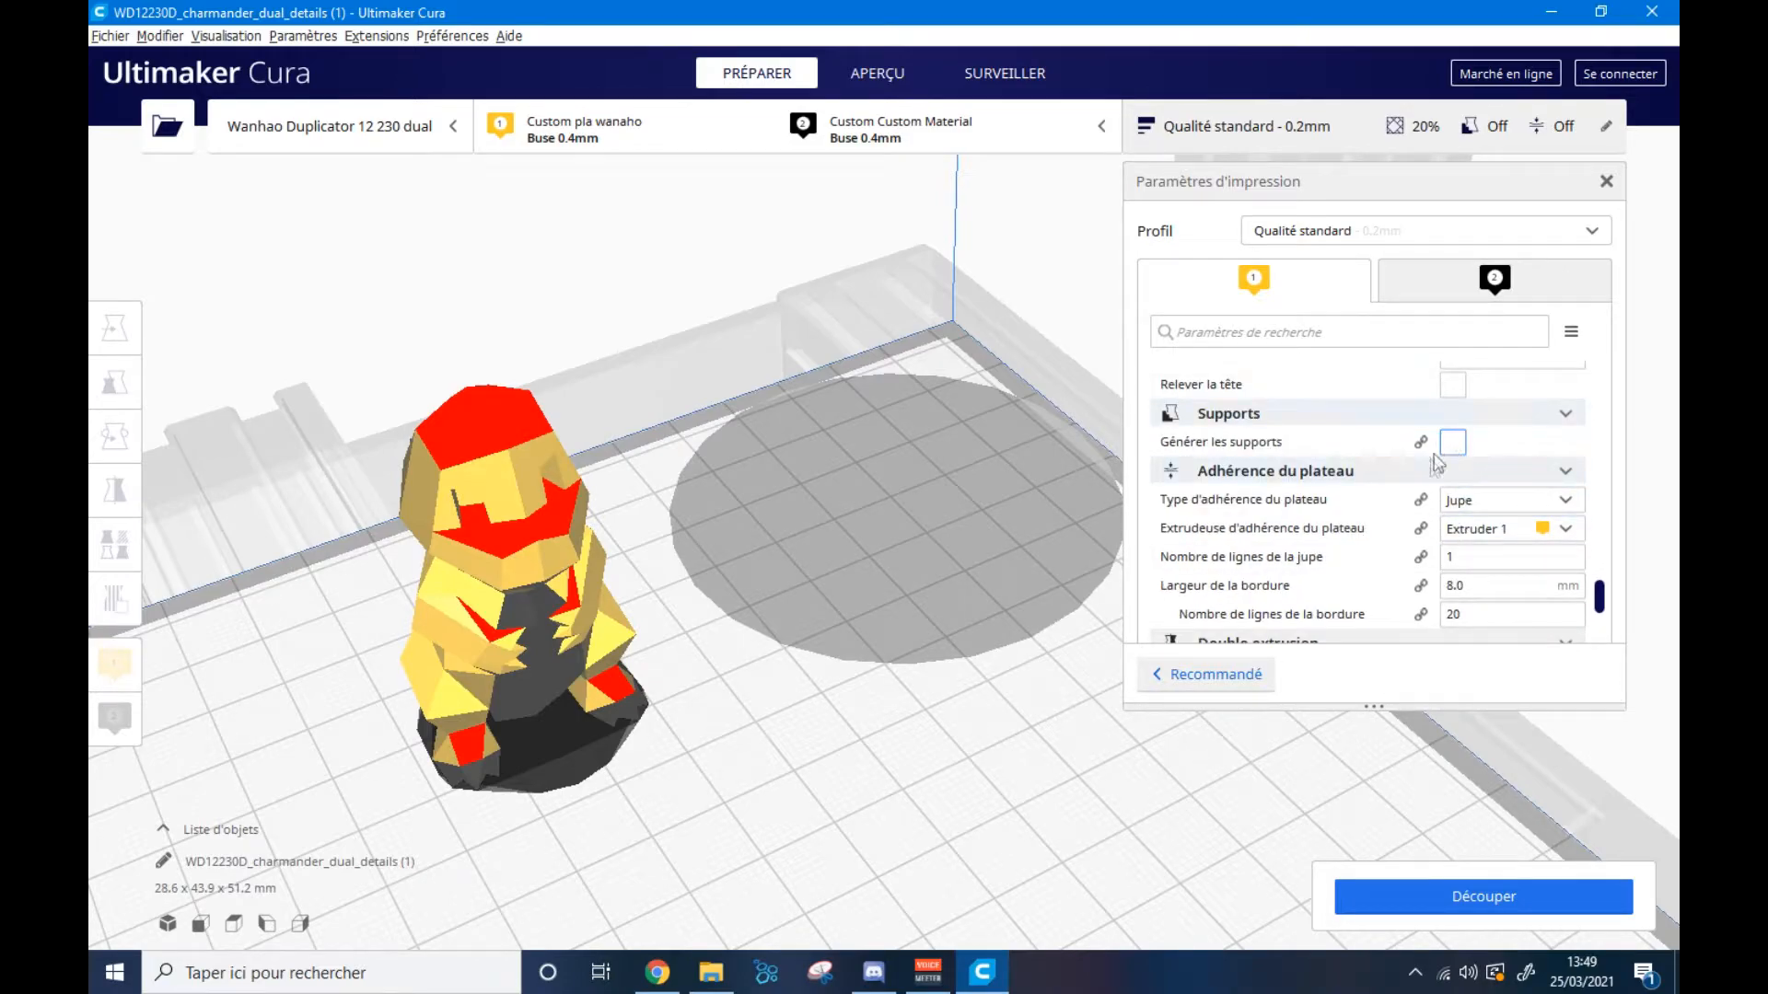
- Examine the figure from the side and front, and check the support, build plate adhesion and dual extrusion settings
right_click_drag(605, 594, 644, 489)
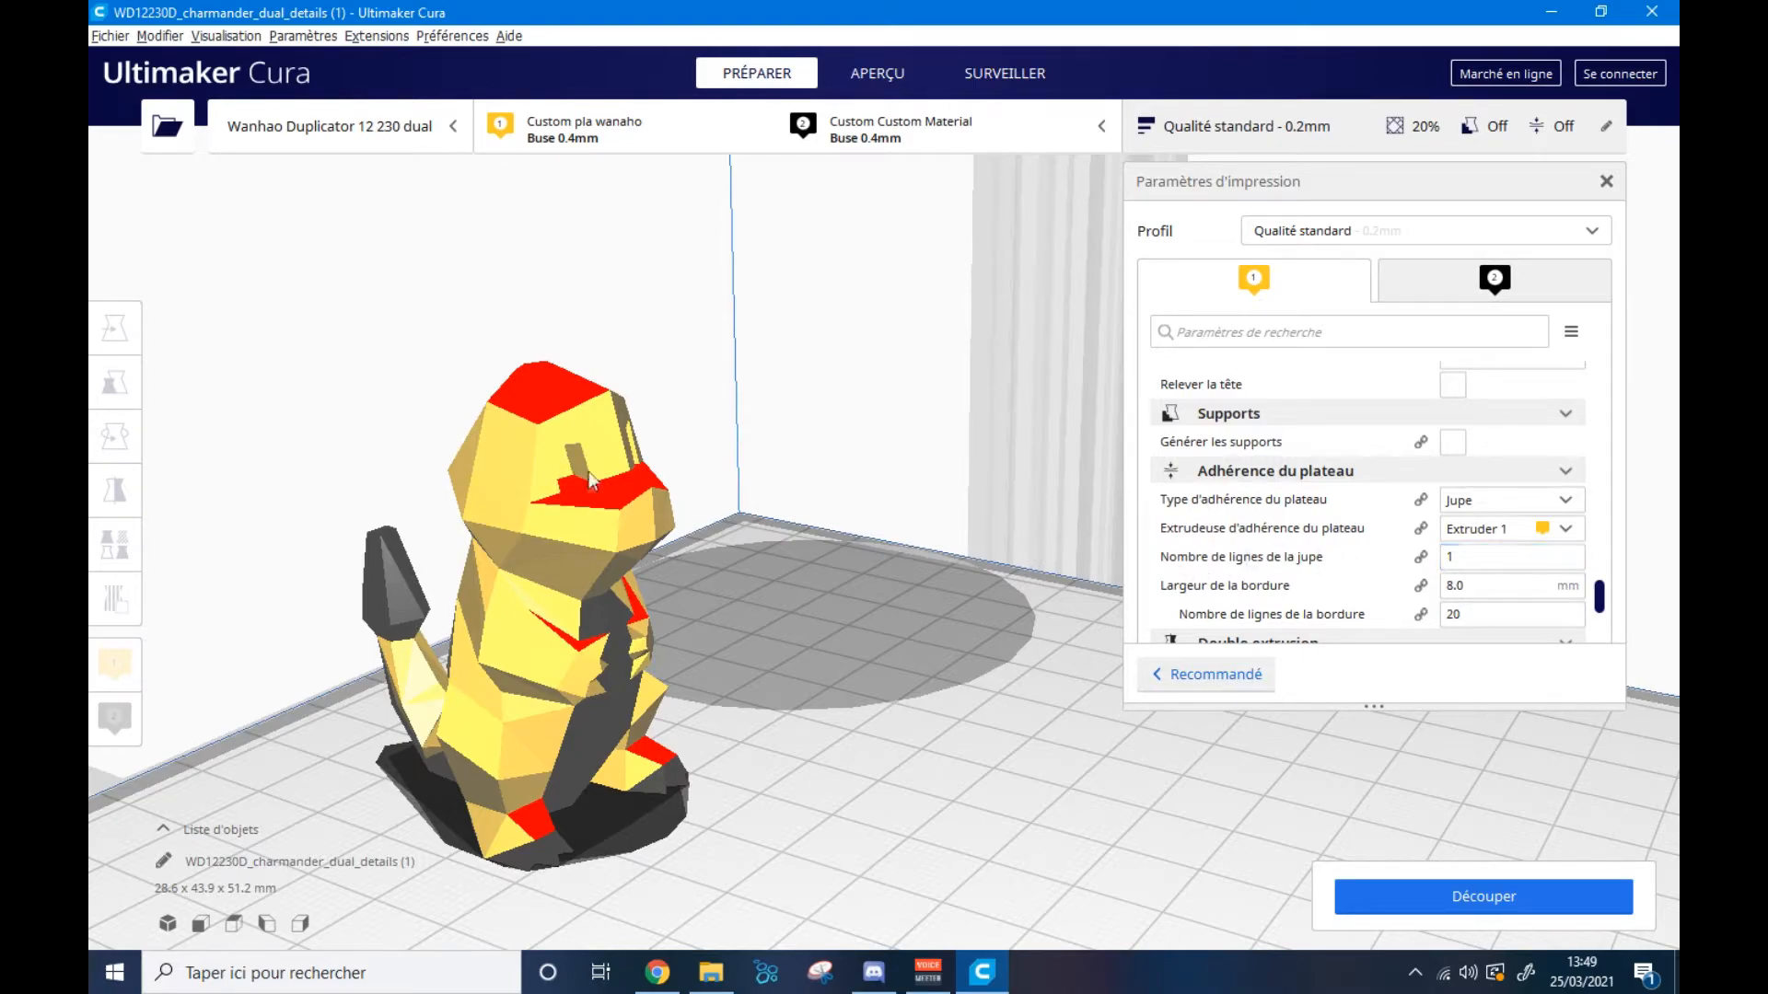
right_click_drag(622, 507, 967, 511)
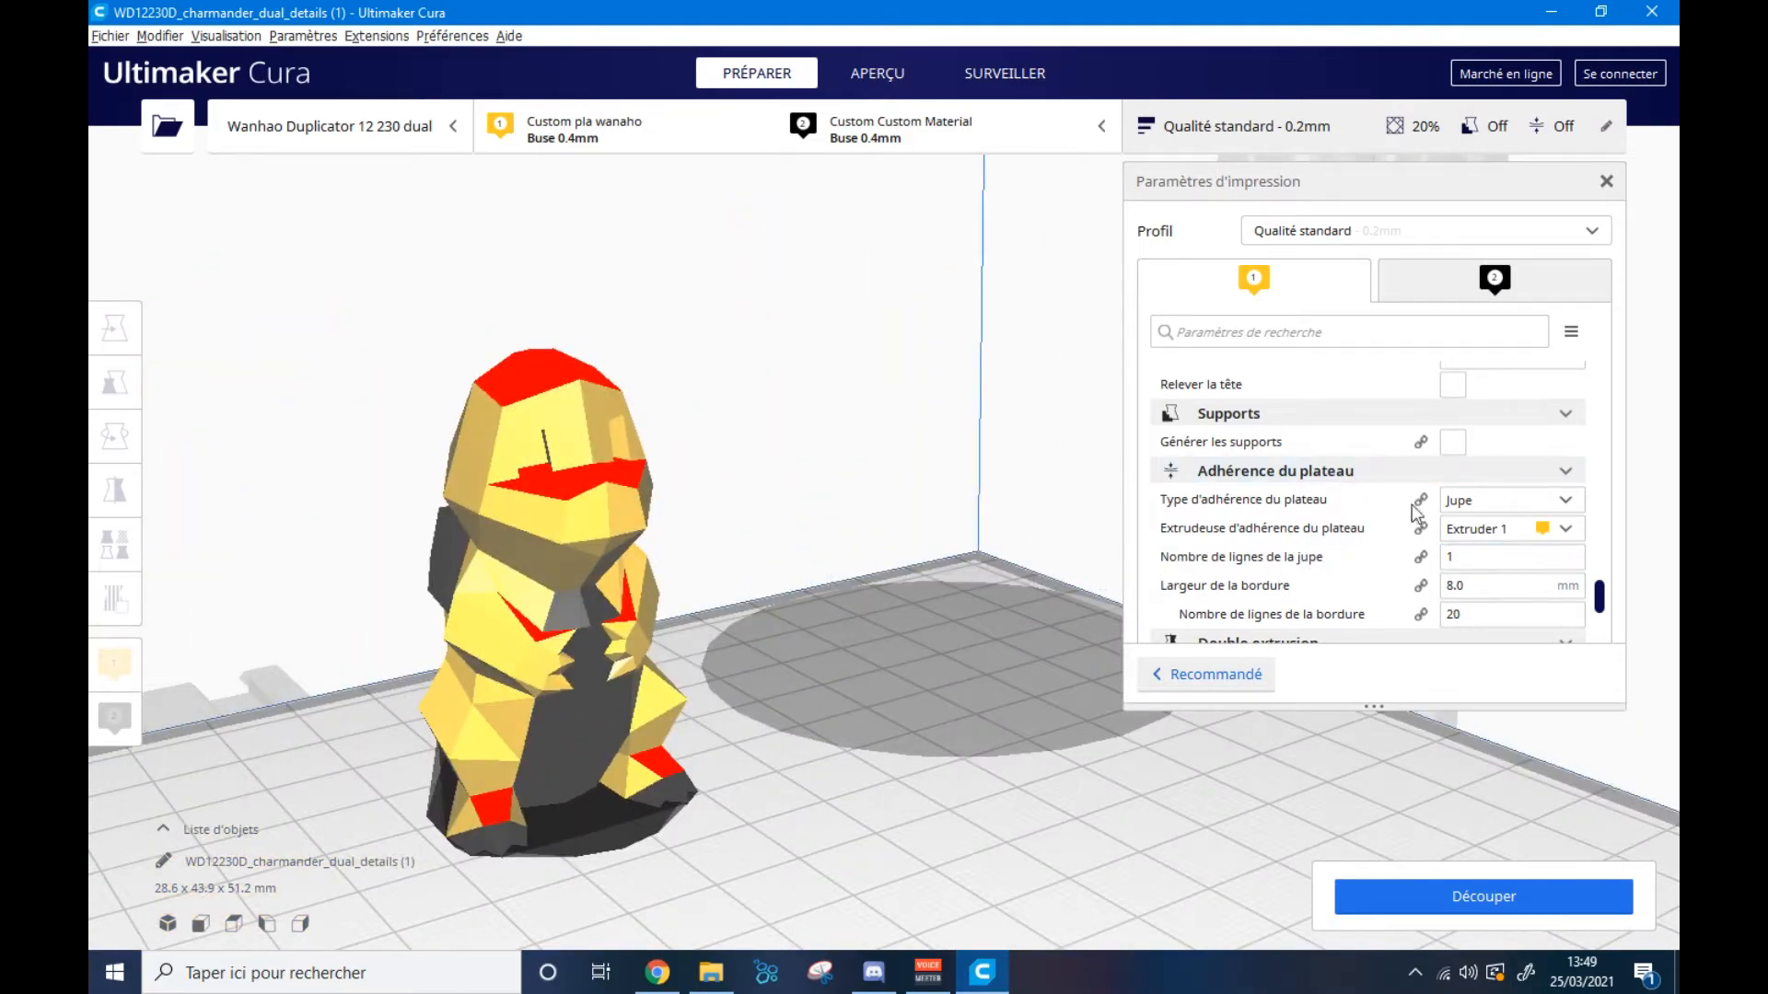
scroll(1417, 514, "down", 3)
scroll(1455, 516, "up", 3)
scroll(1473, 516, "down", 3)
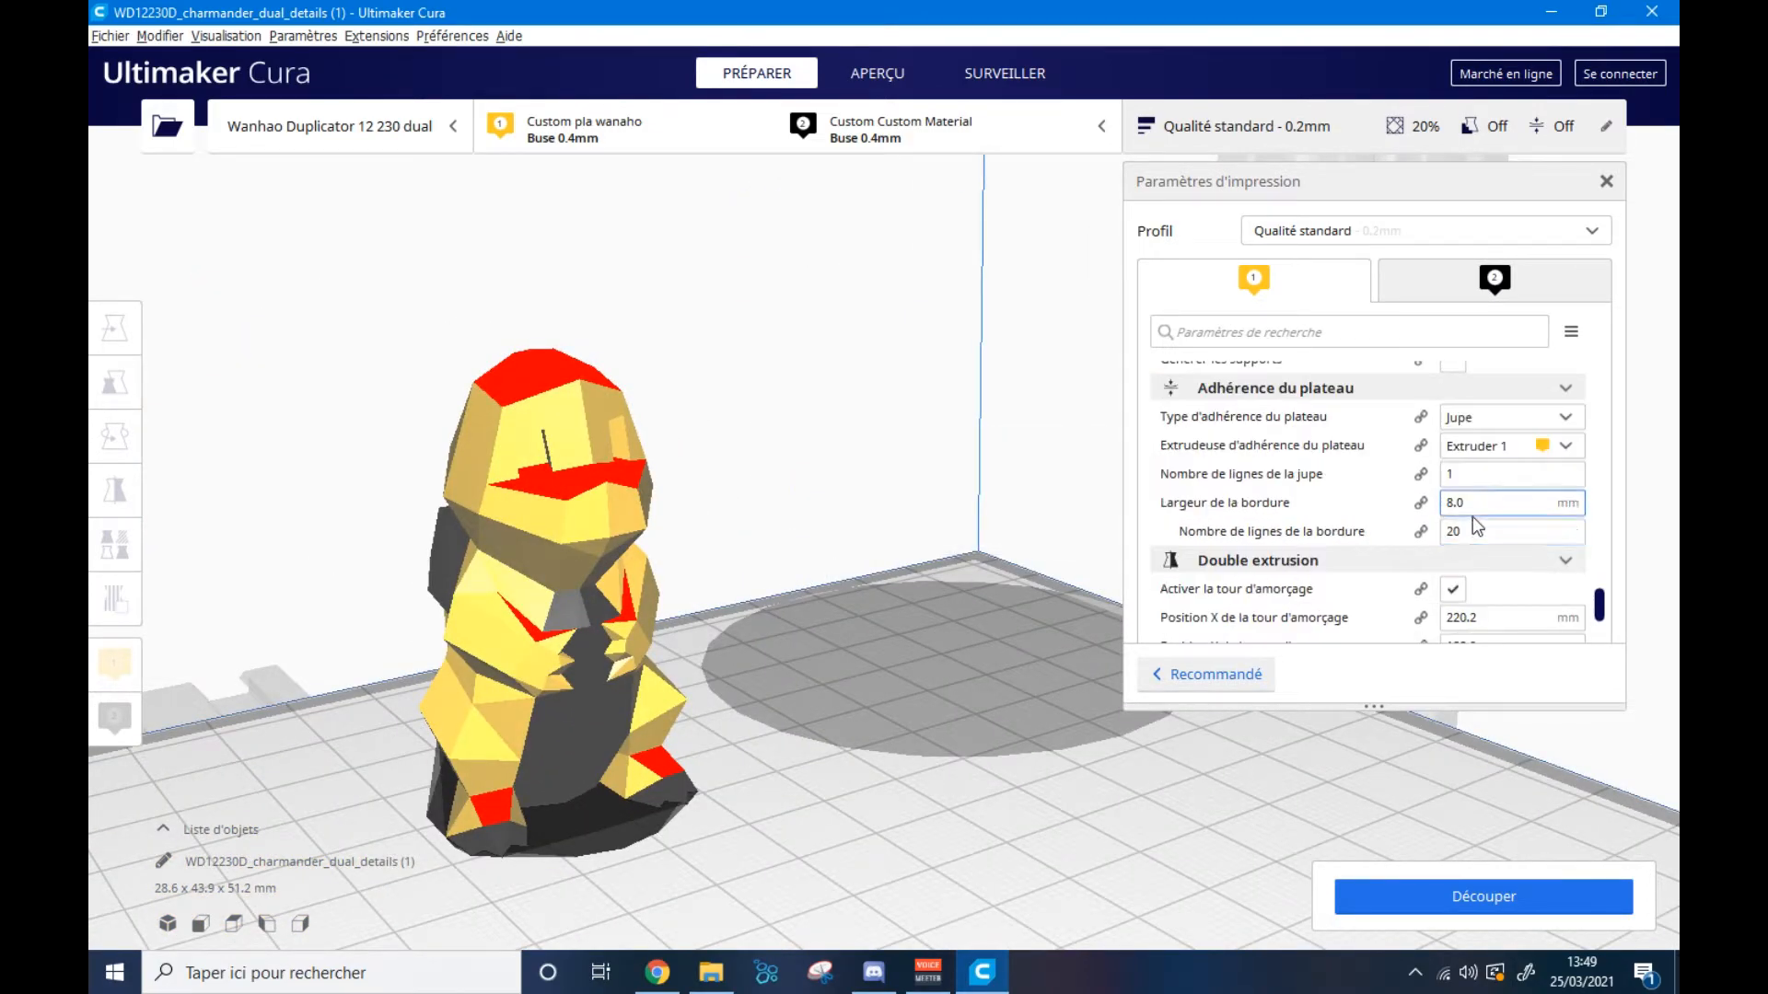
scroll(1391, 566, "down", 2)
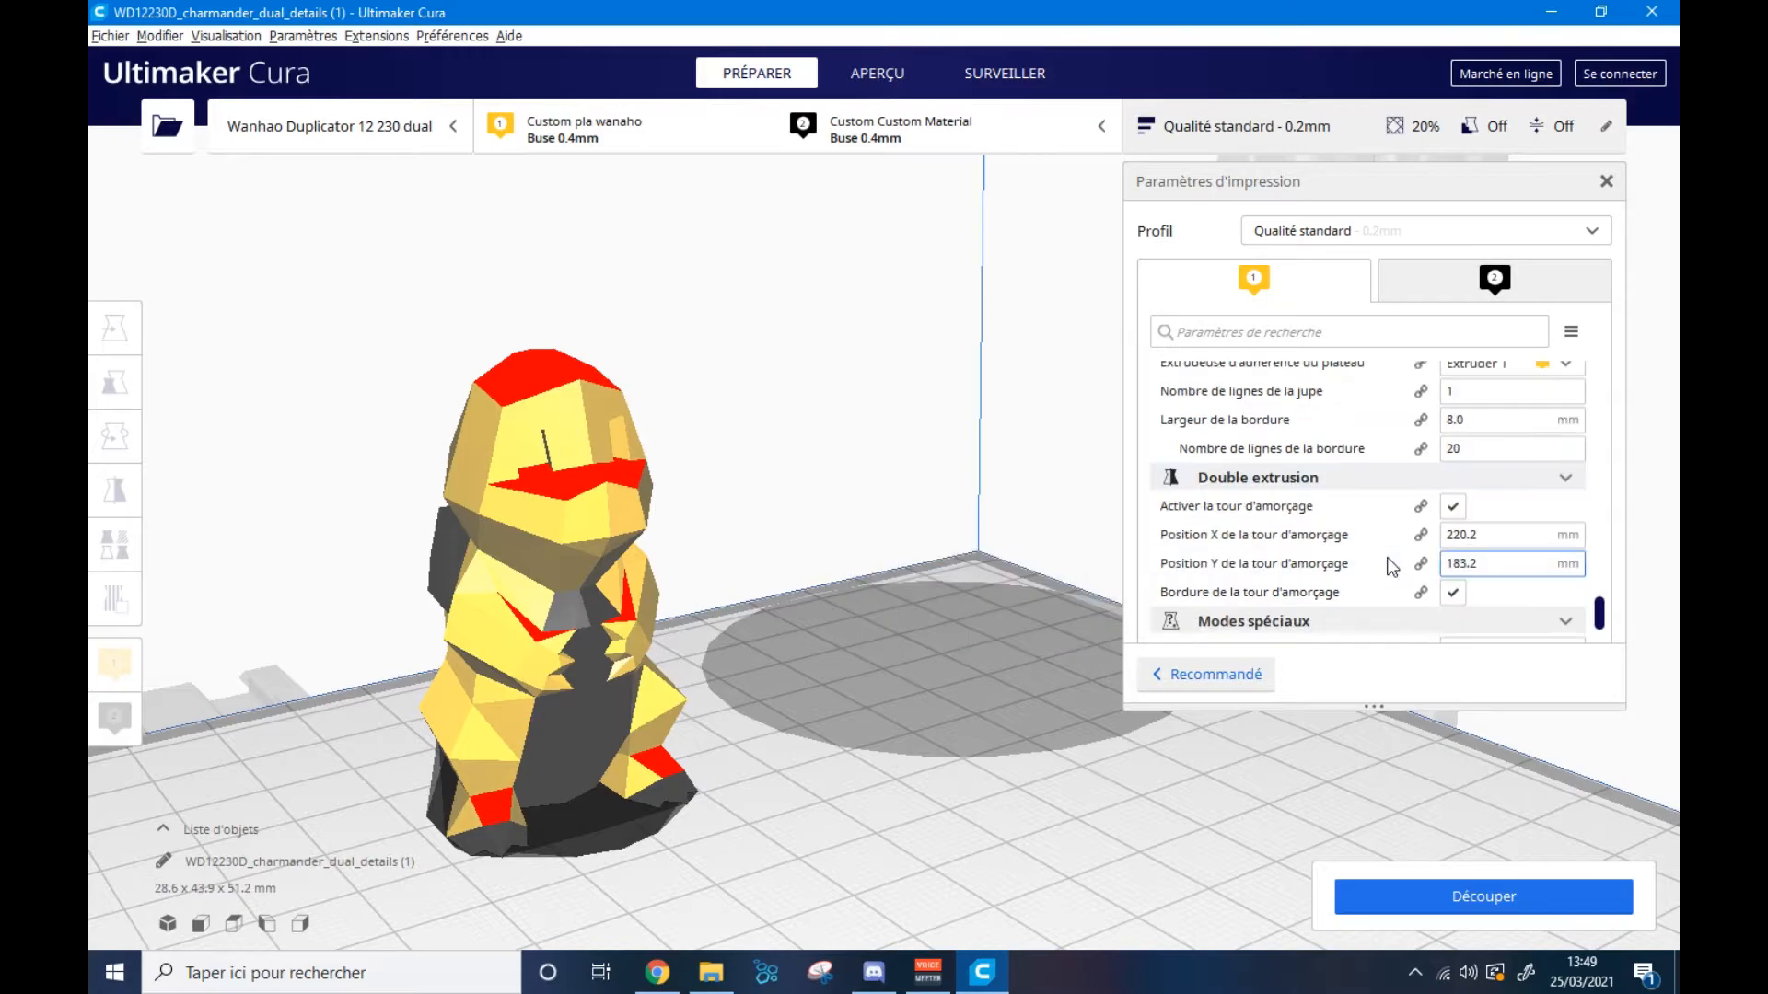
- Check the prime tower's X and Y position settings against its location beside the figure on the build plate
left_click(1484, 534)
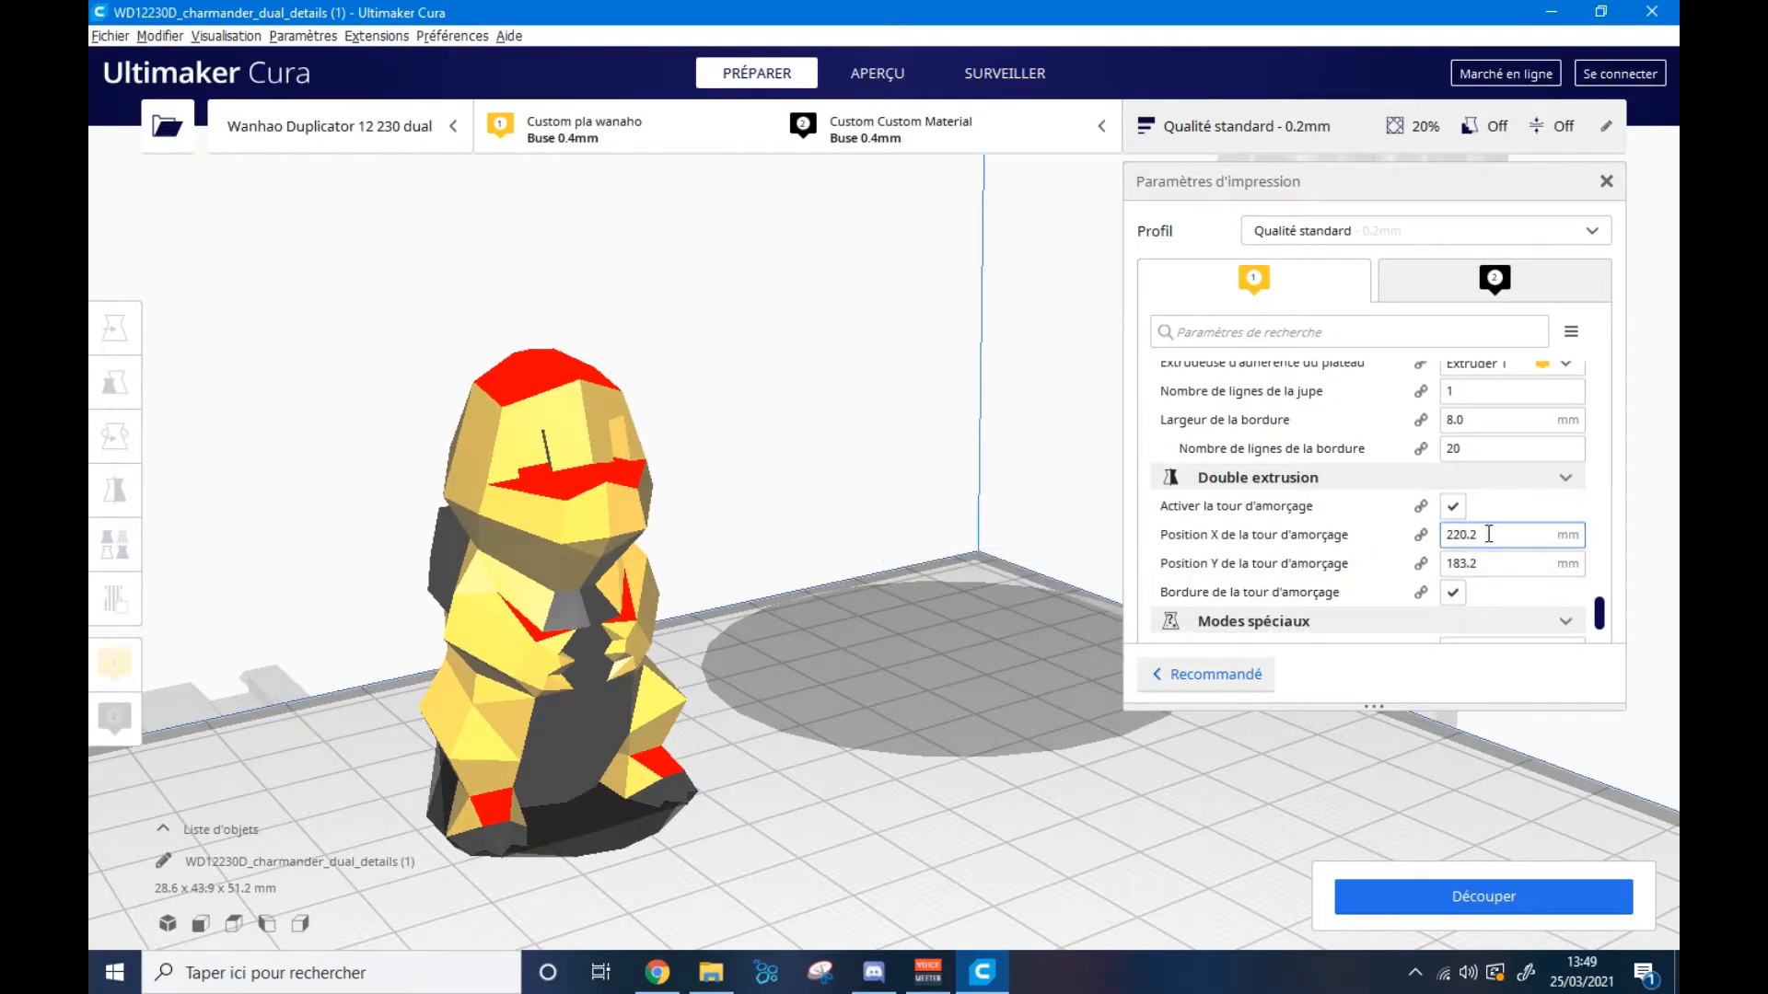
scroll(1488, 534, "down", 2)
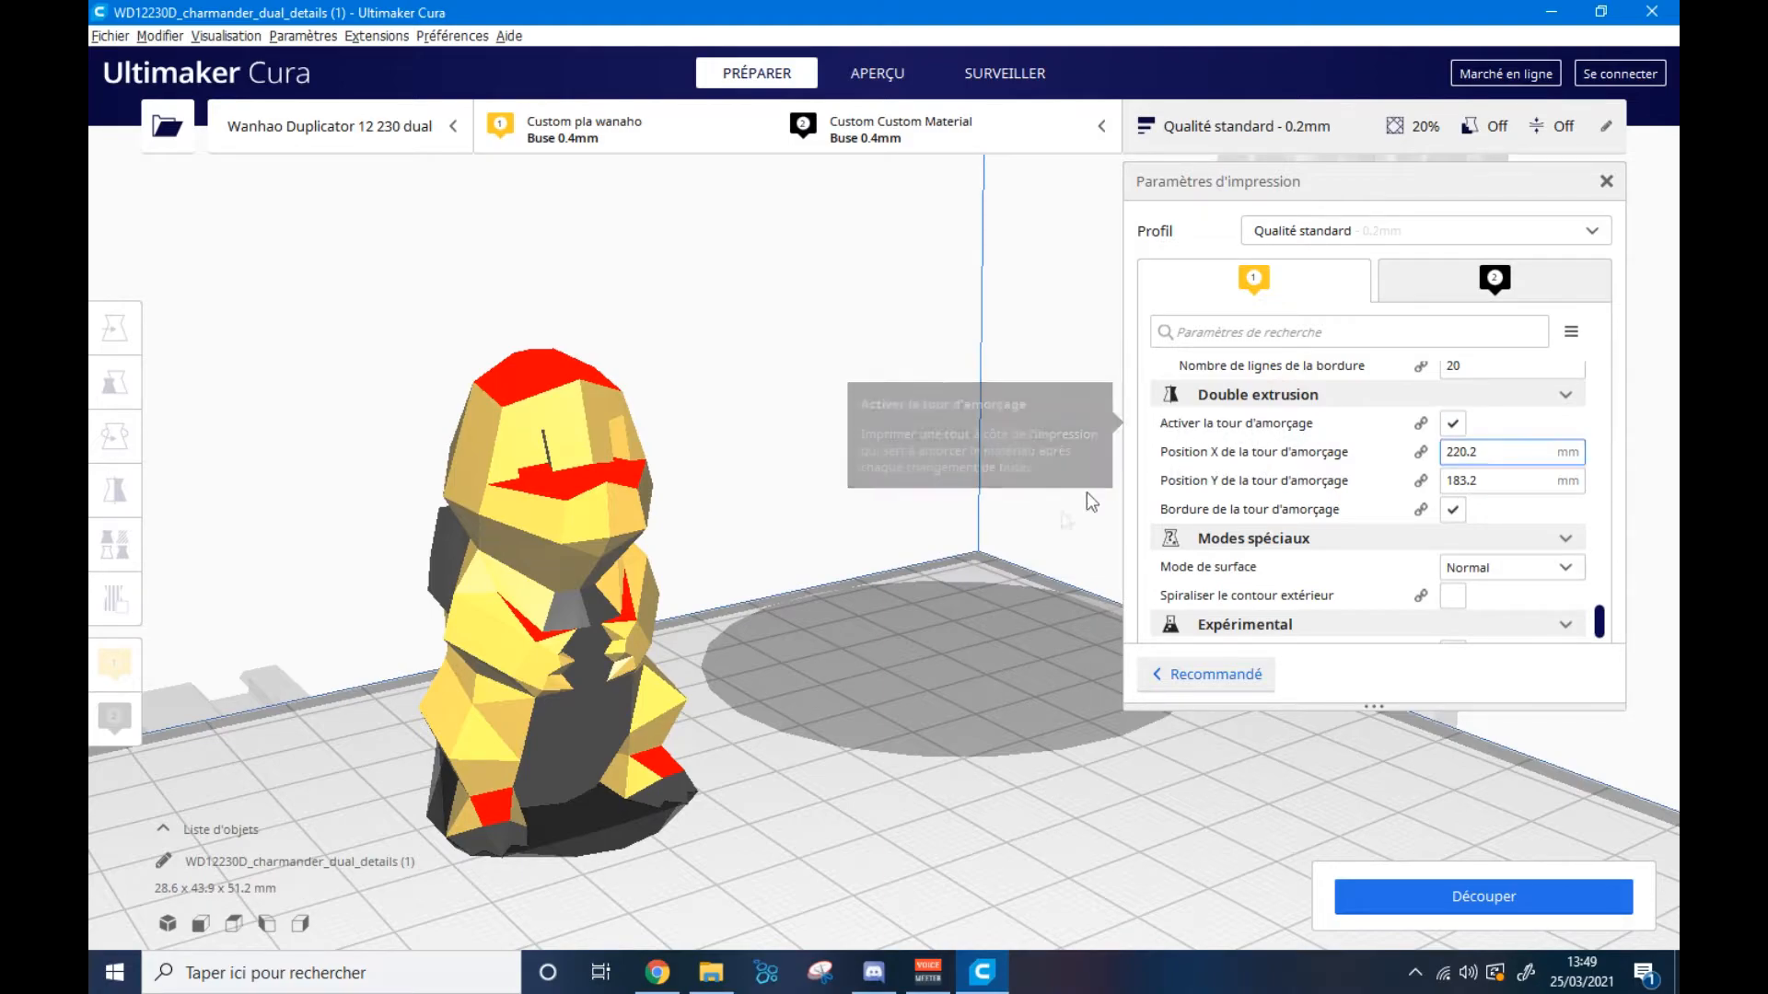
right_click_drag(1050, 578, 1028, 610)
left_click(1014, 593)
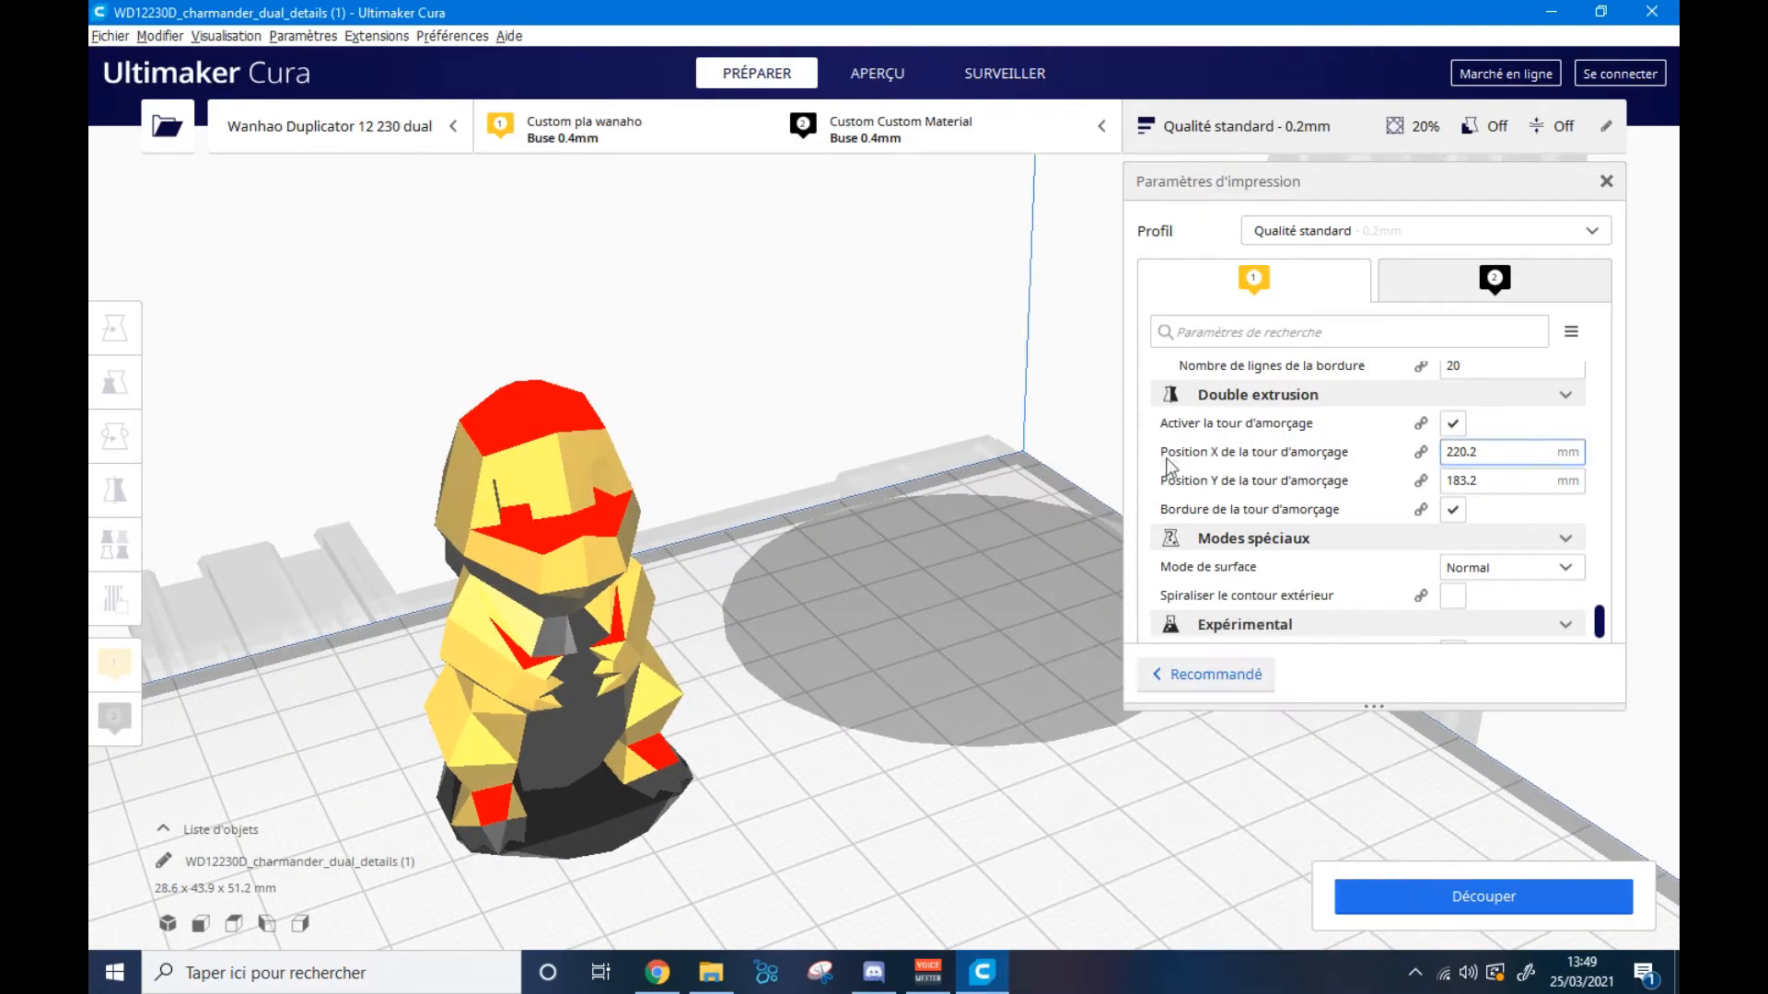
left_click_drag(1479, 453, 1442, 452)
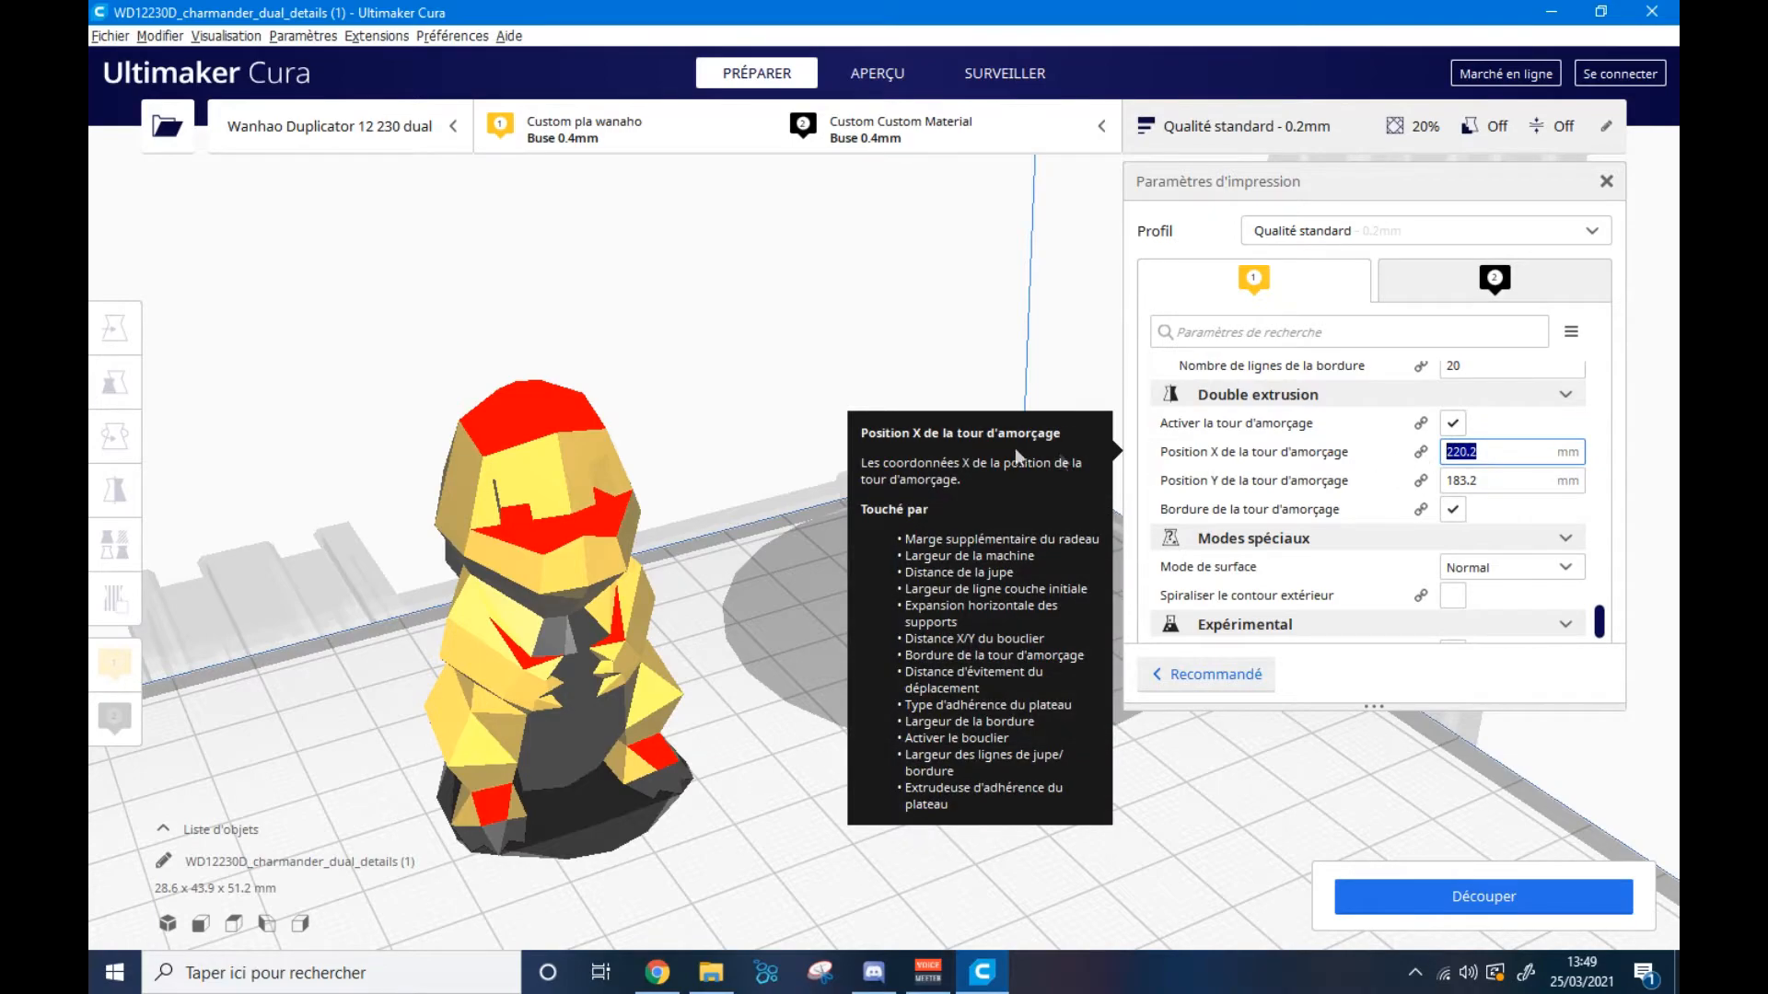
left_click(881, 350)
right_click_drag(1041, 599, 860, 622)
scroll(1052, 562, "down", 3)
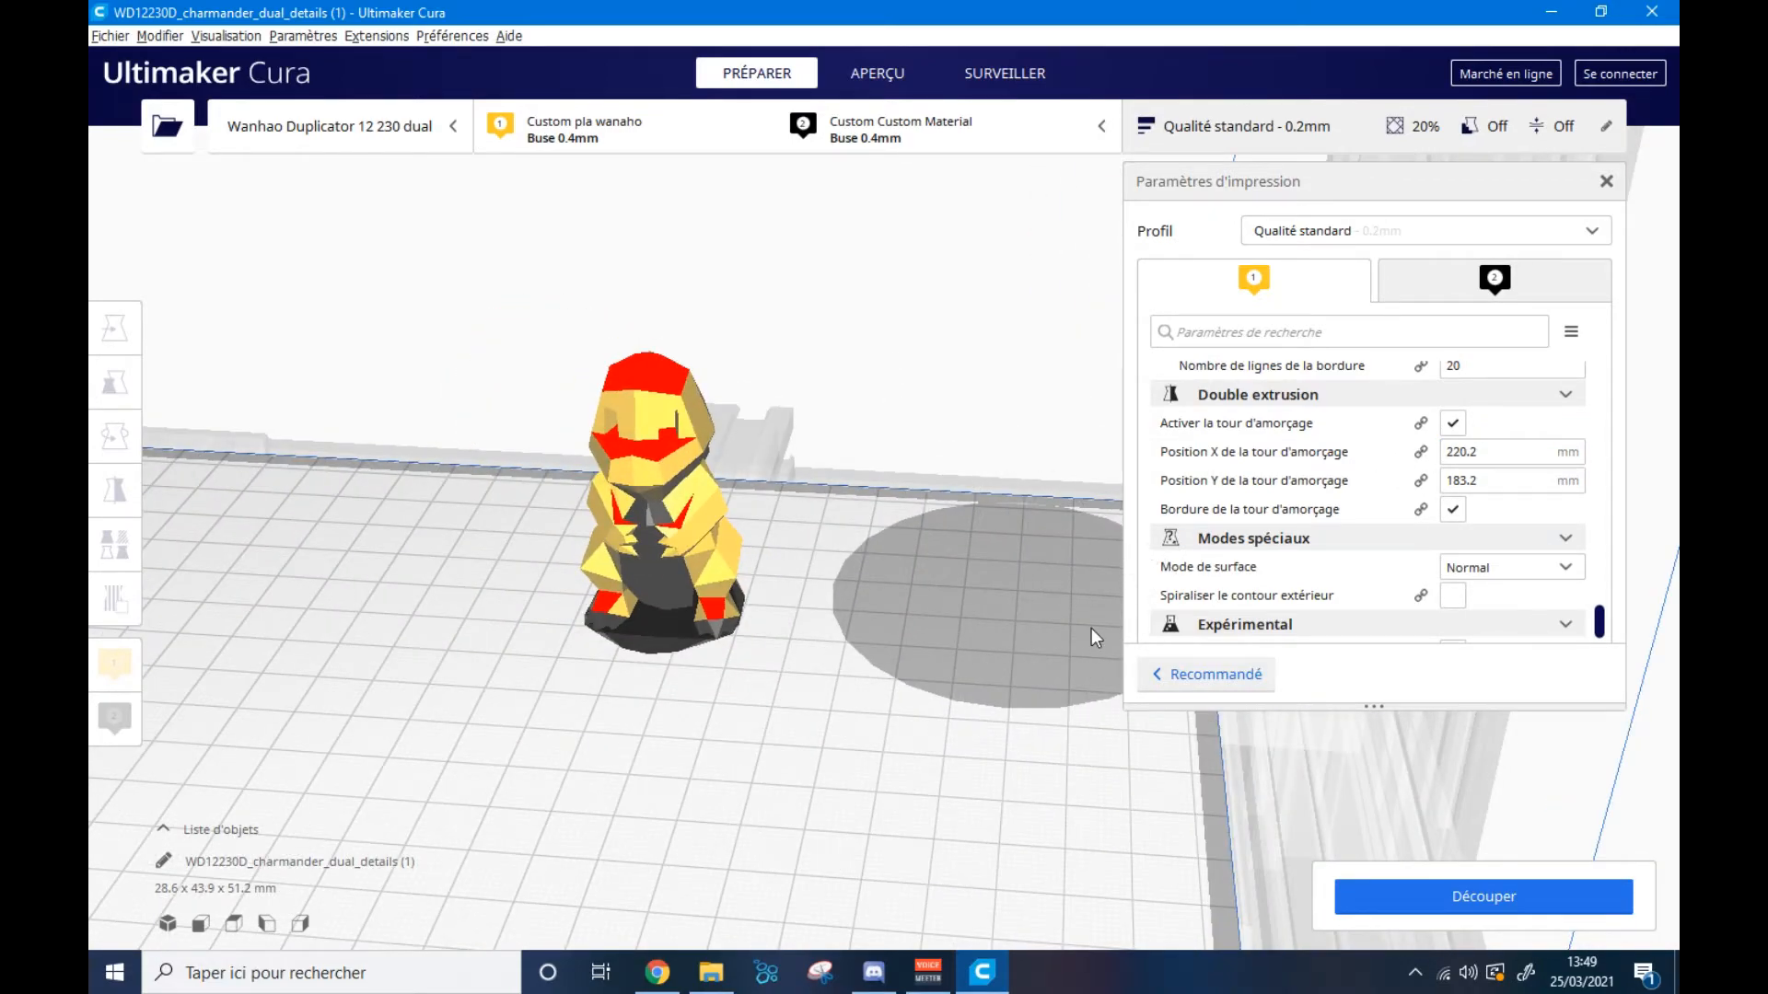
scroll(1298, 563, "down", 1)
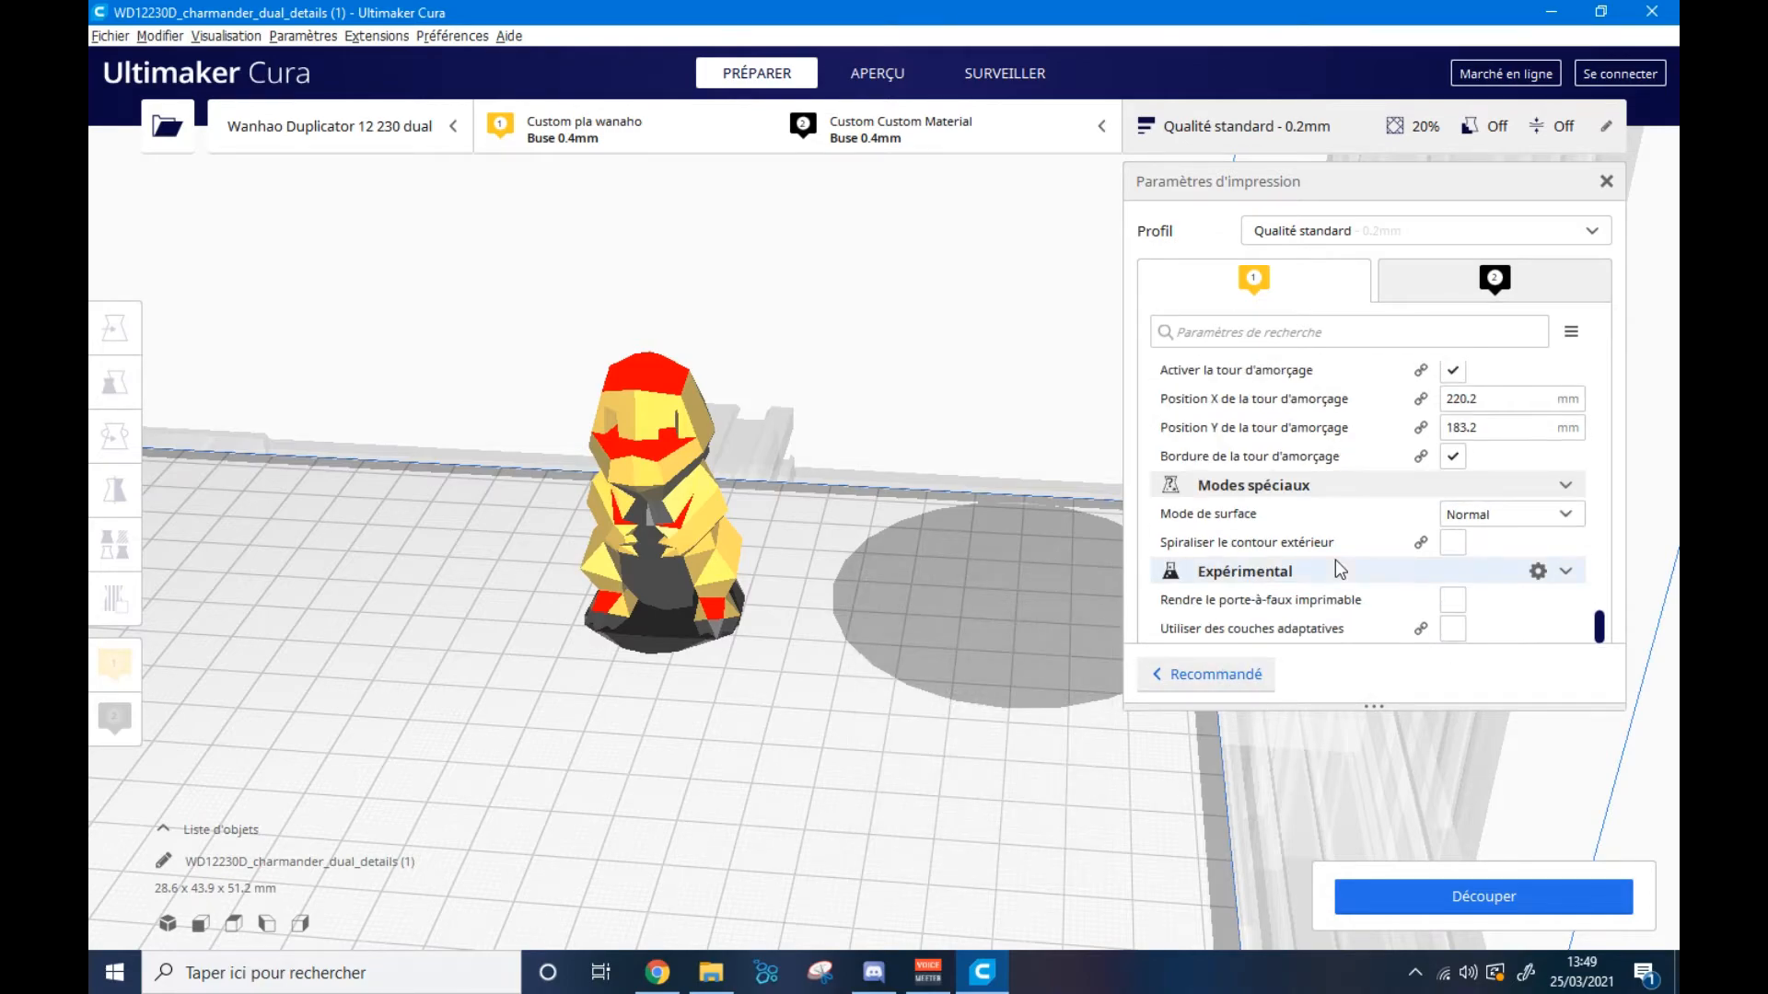
- Try the "Spiraliser le contour extérieur" option in the special modes and switch it back off
scroll(1307, 547, "up", 3)
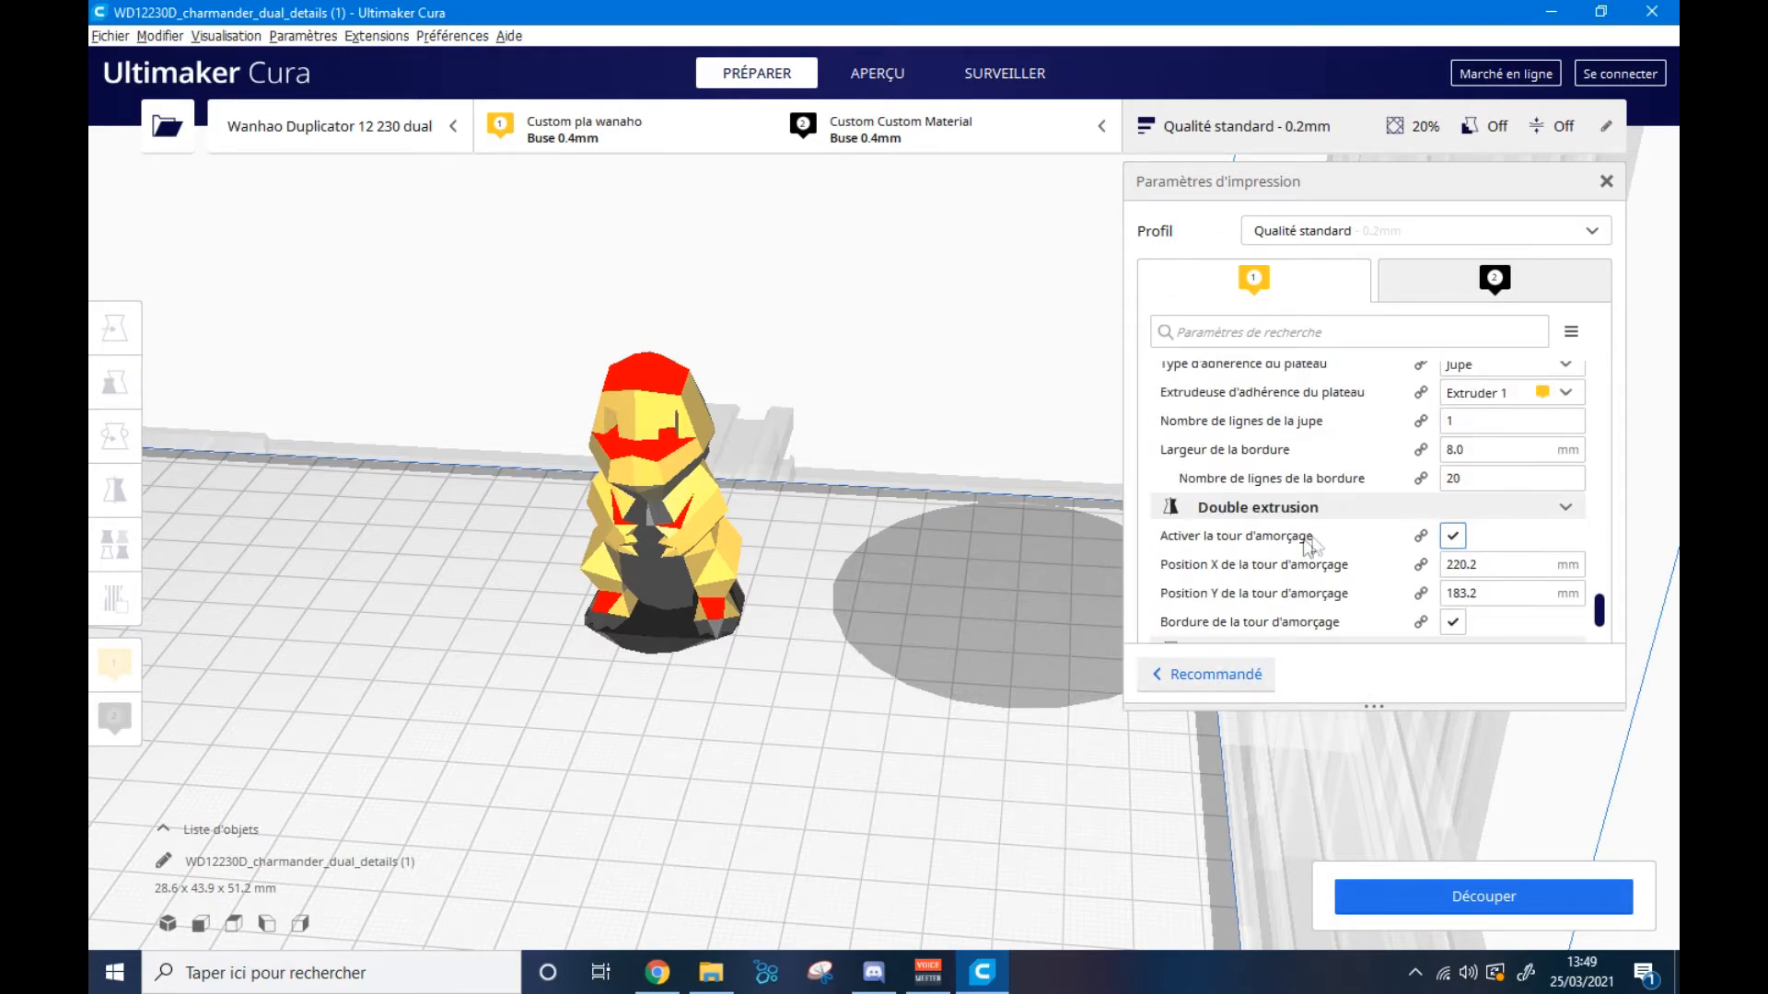
left_click(1451, 535)
scroll(1436, 543, "down", 3)
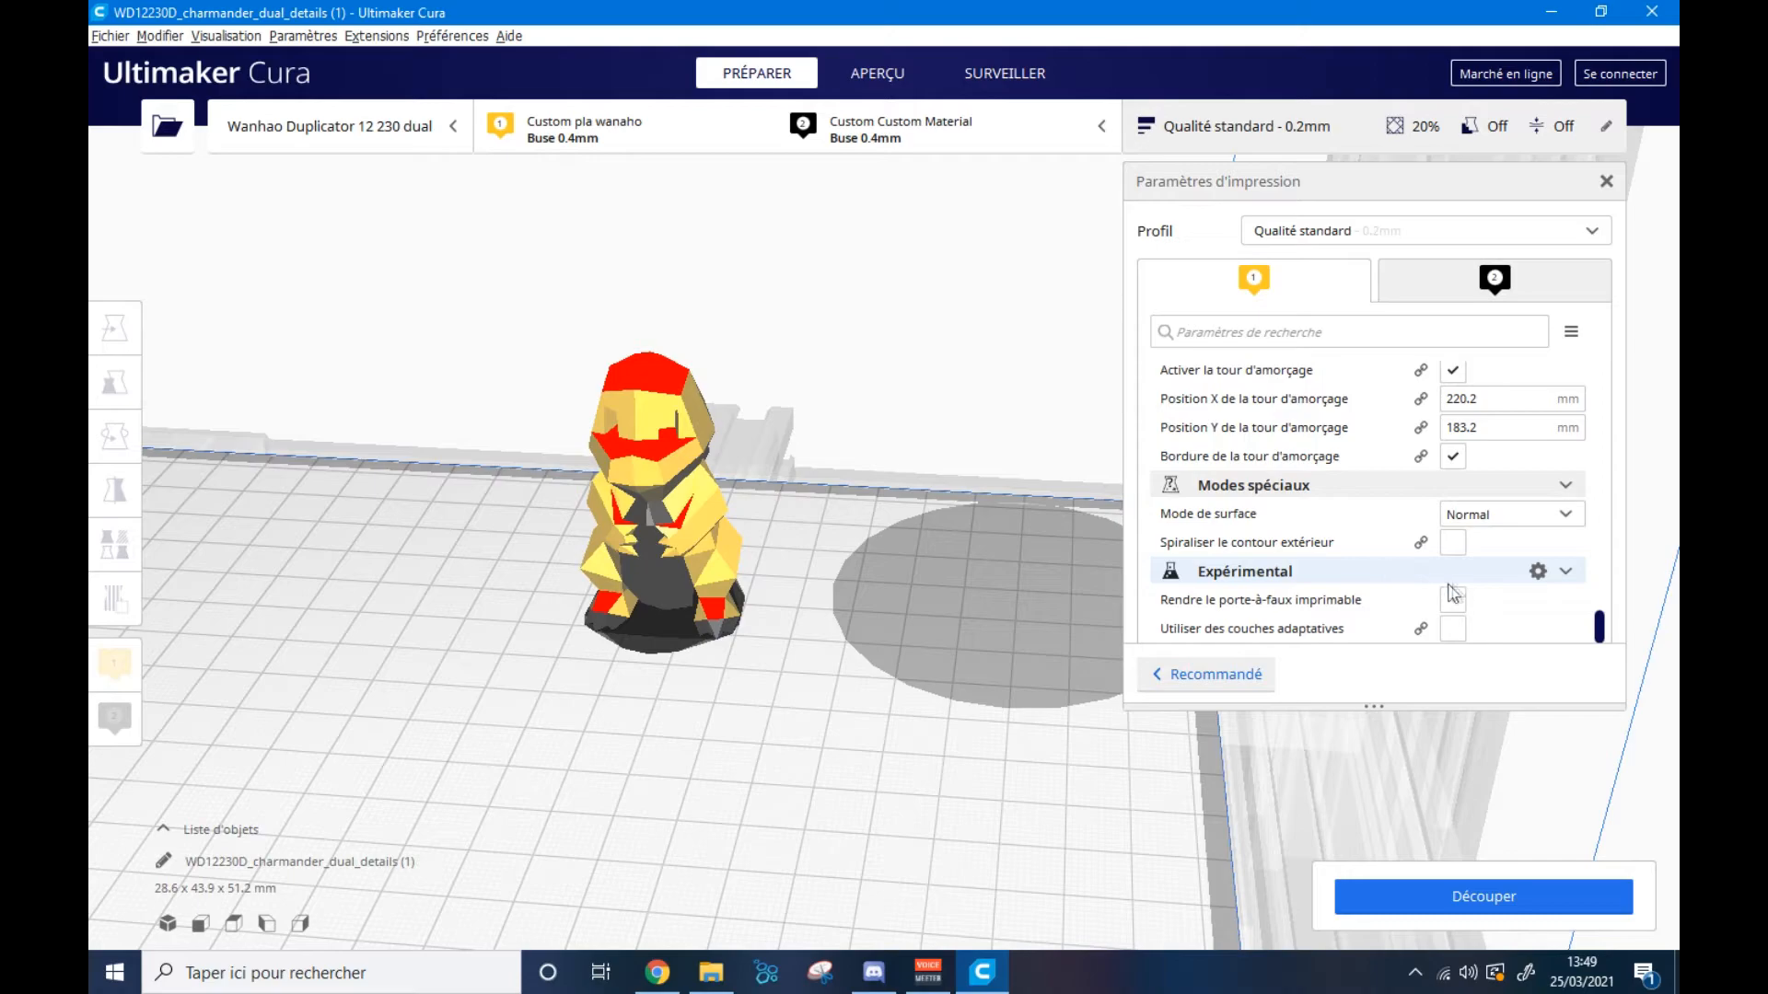
left_click(1451, 543)
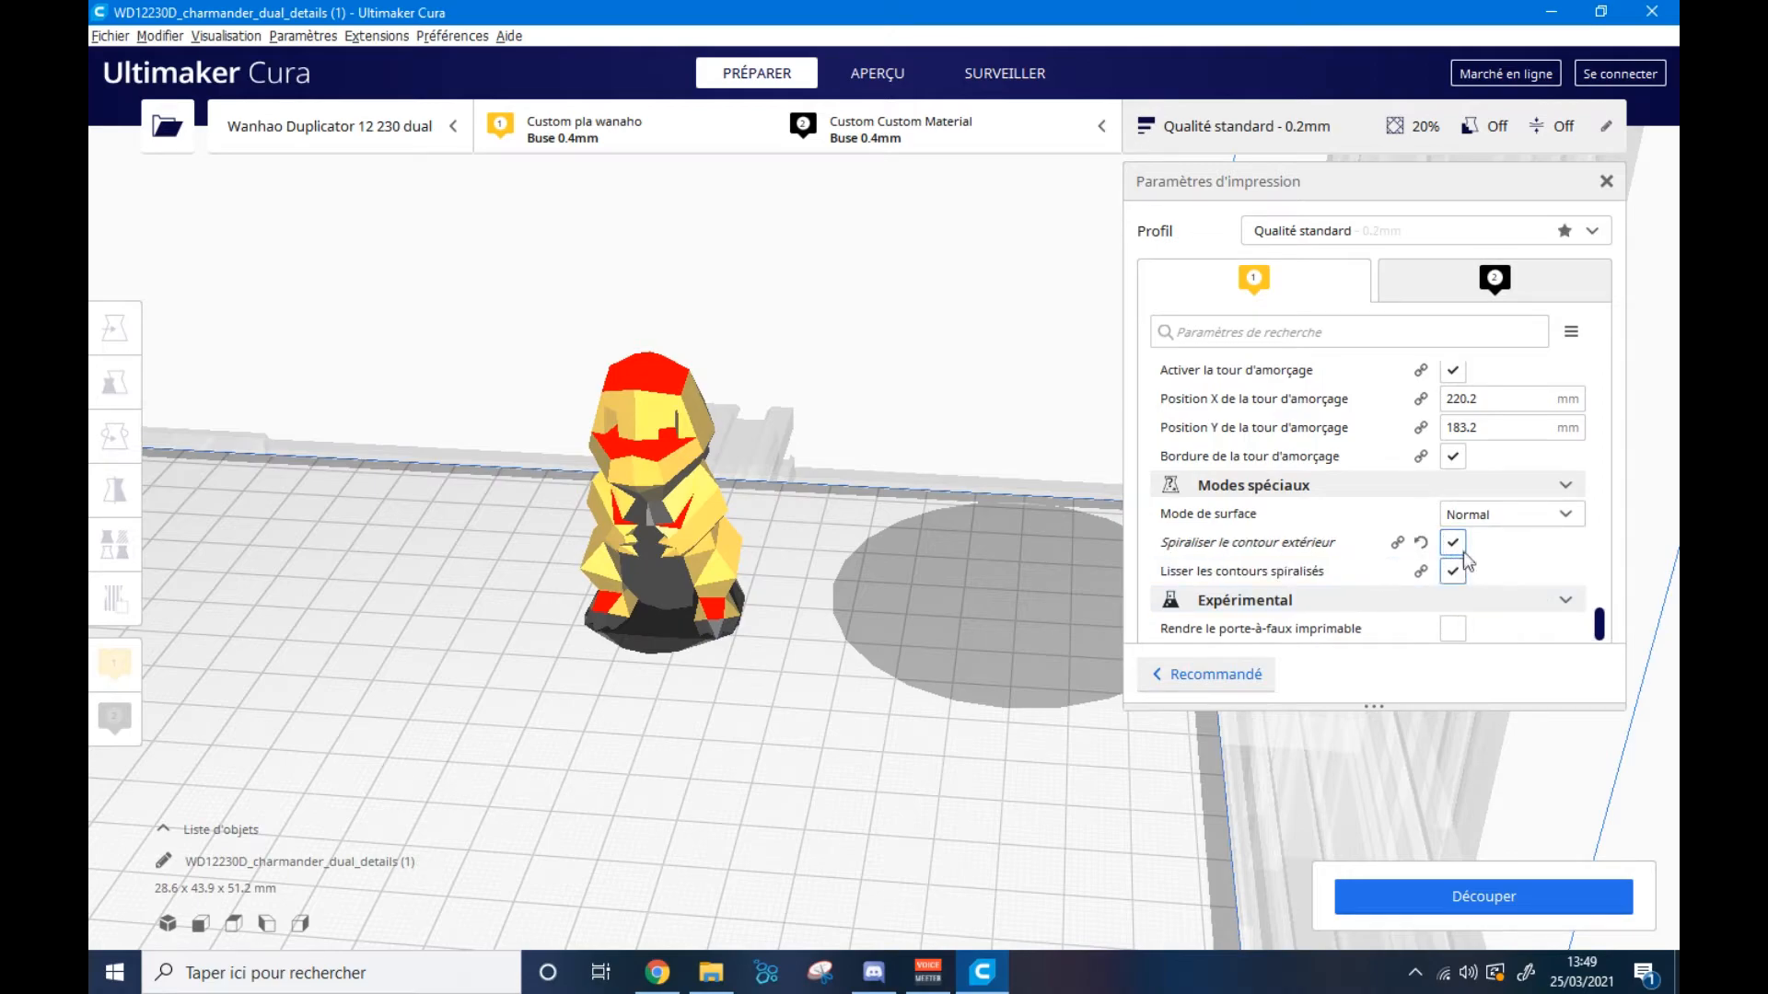
left_click(1451, 543)
- Recheck the prime tower, special mode and experimental settings, and view the whole build plate
scroll(1450, 543, "up", 3)
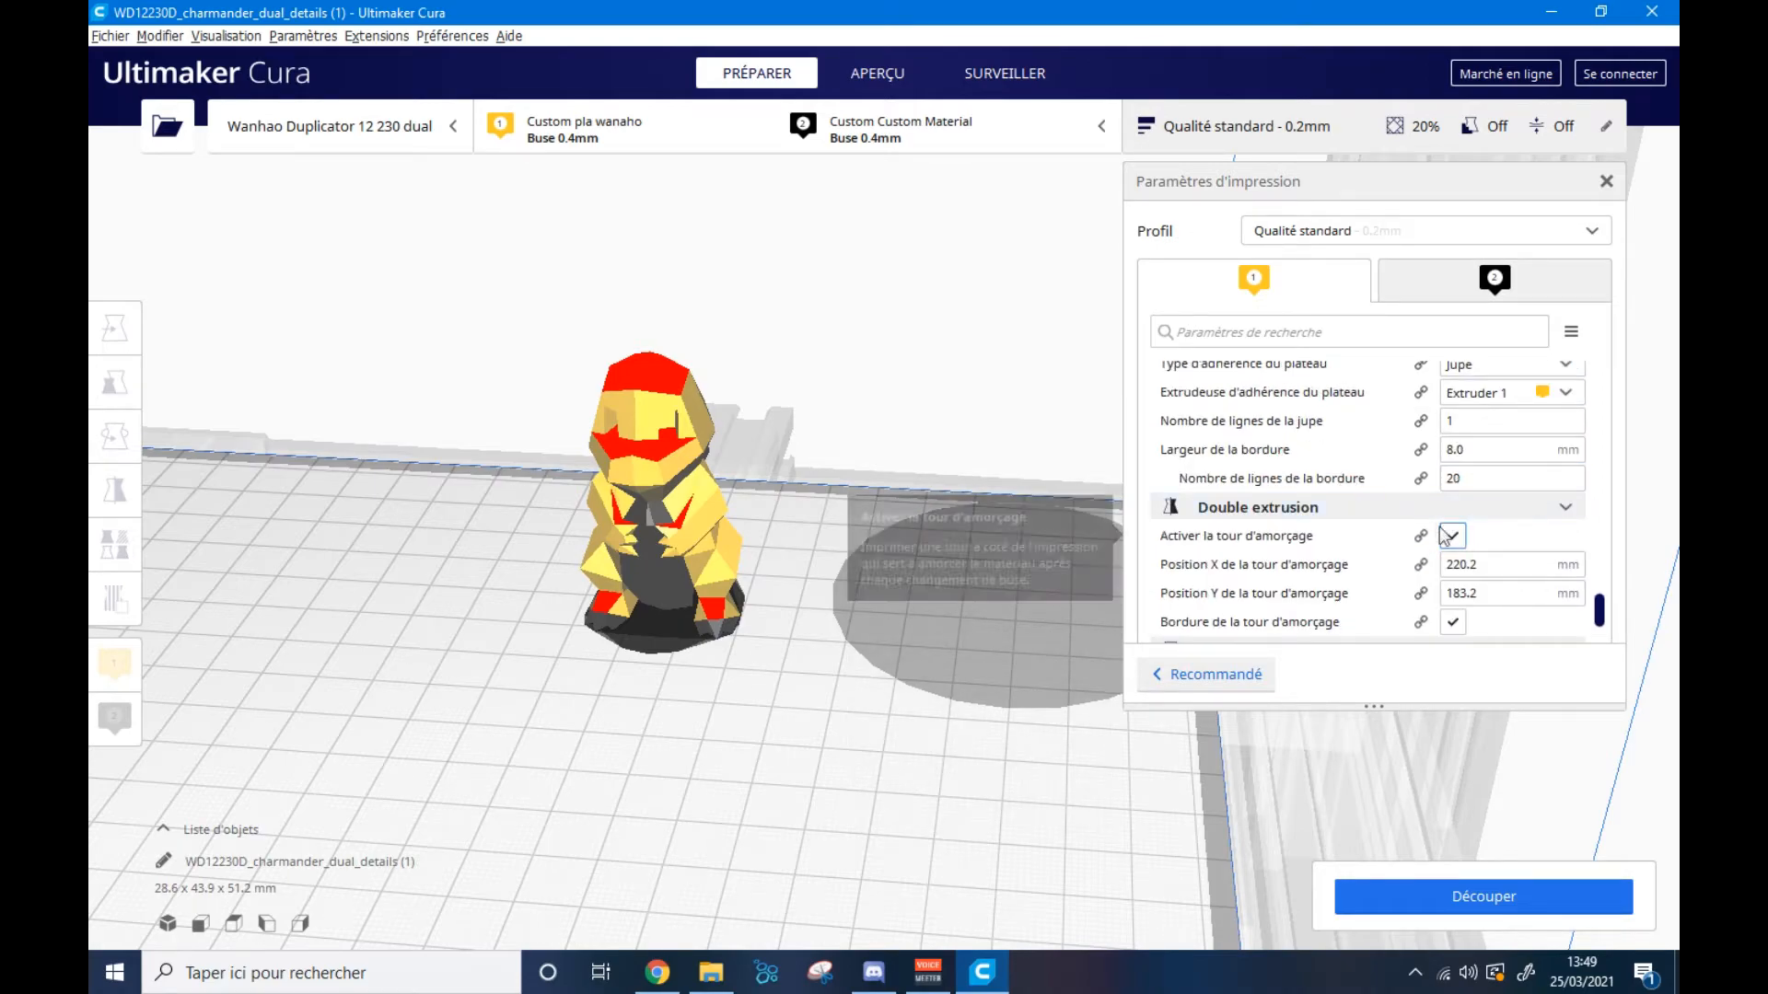
scroll(1445, 536, "down", 1)
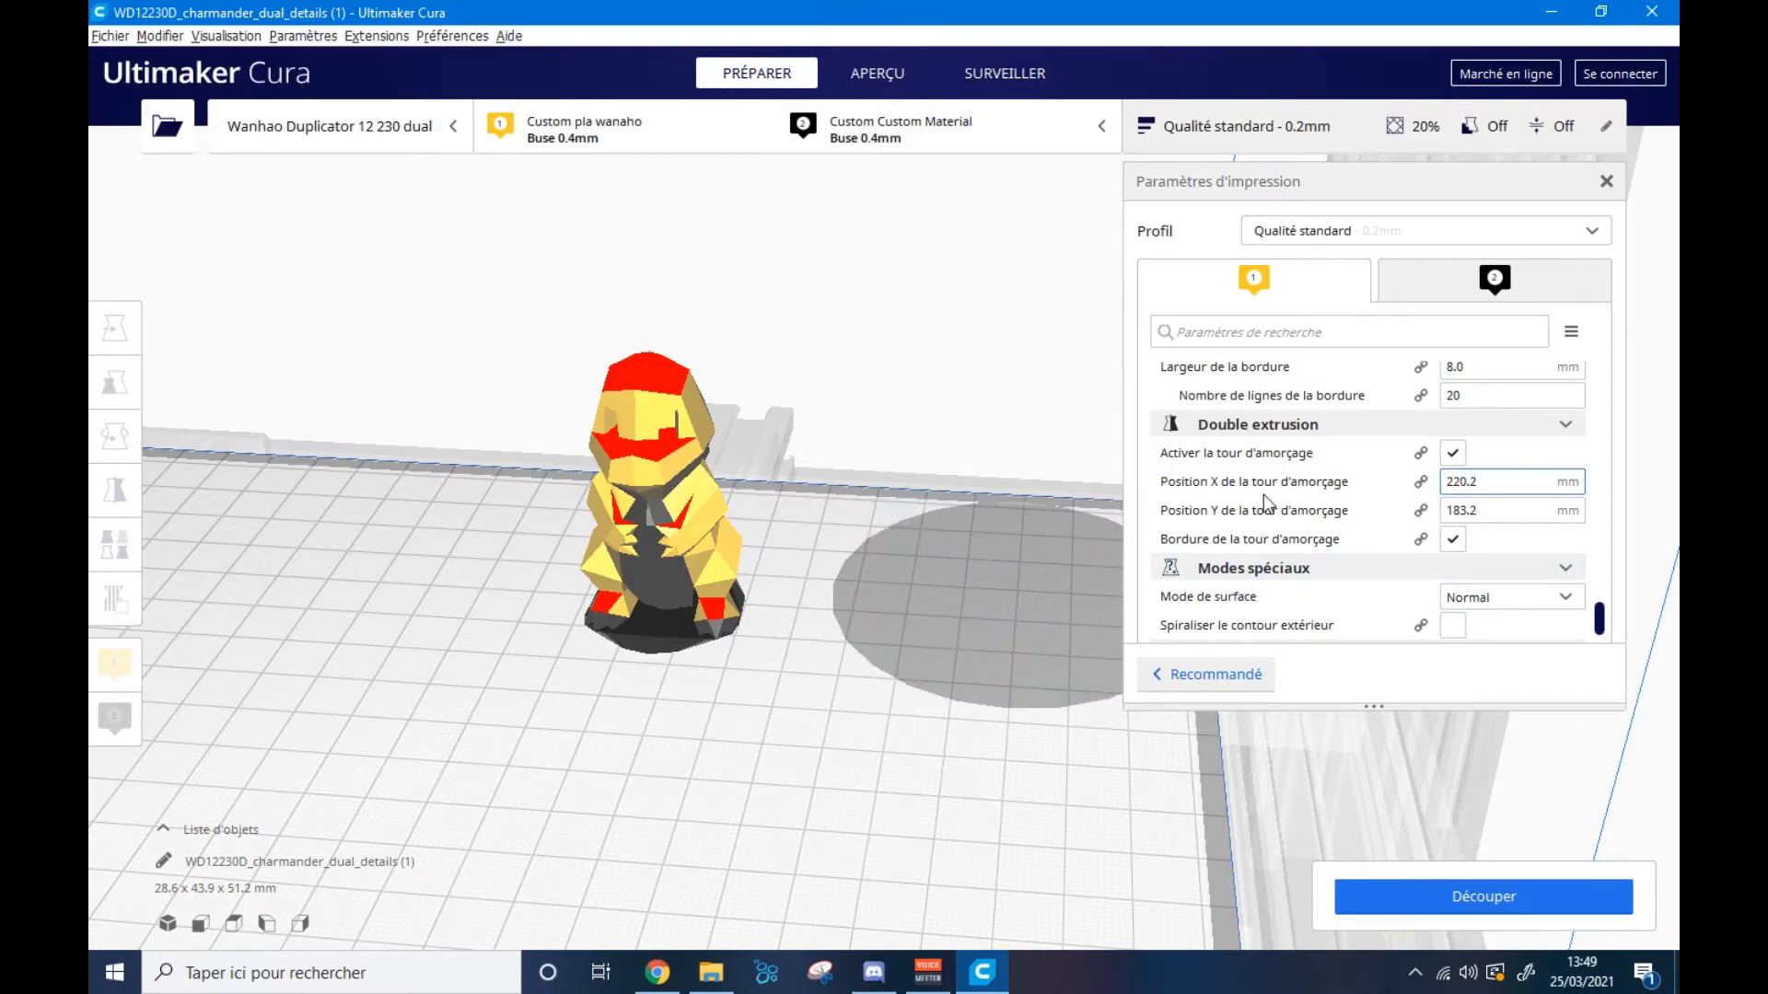
scroll(1275, 508, "down", 1)
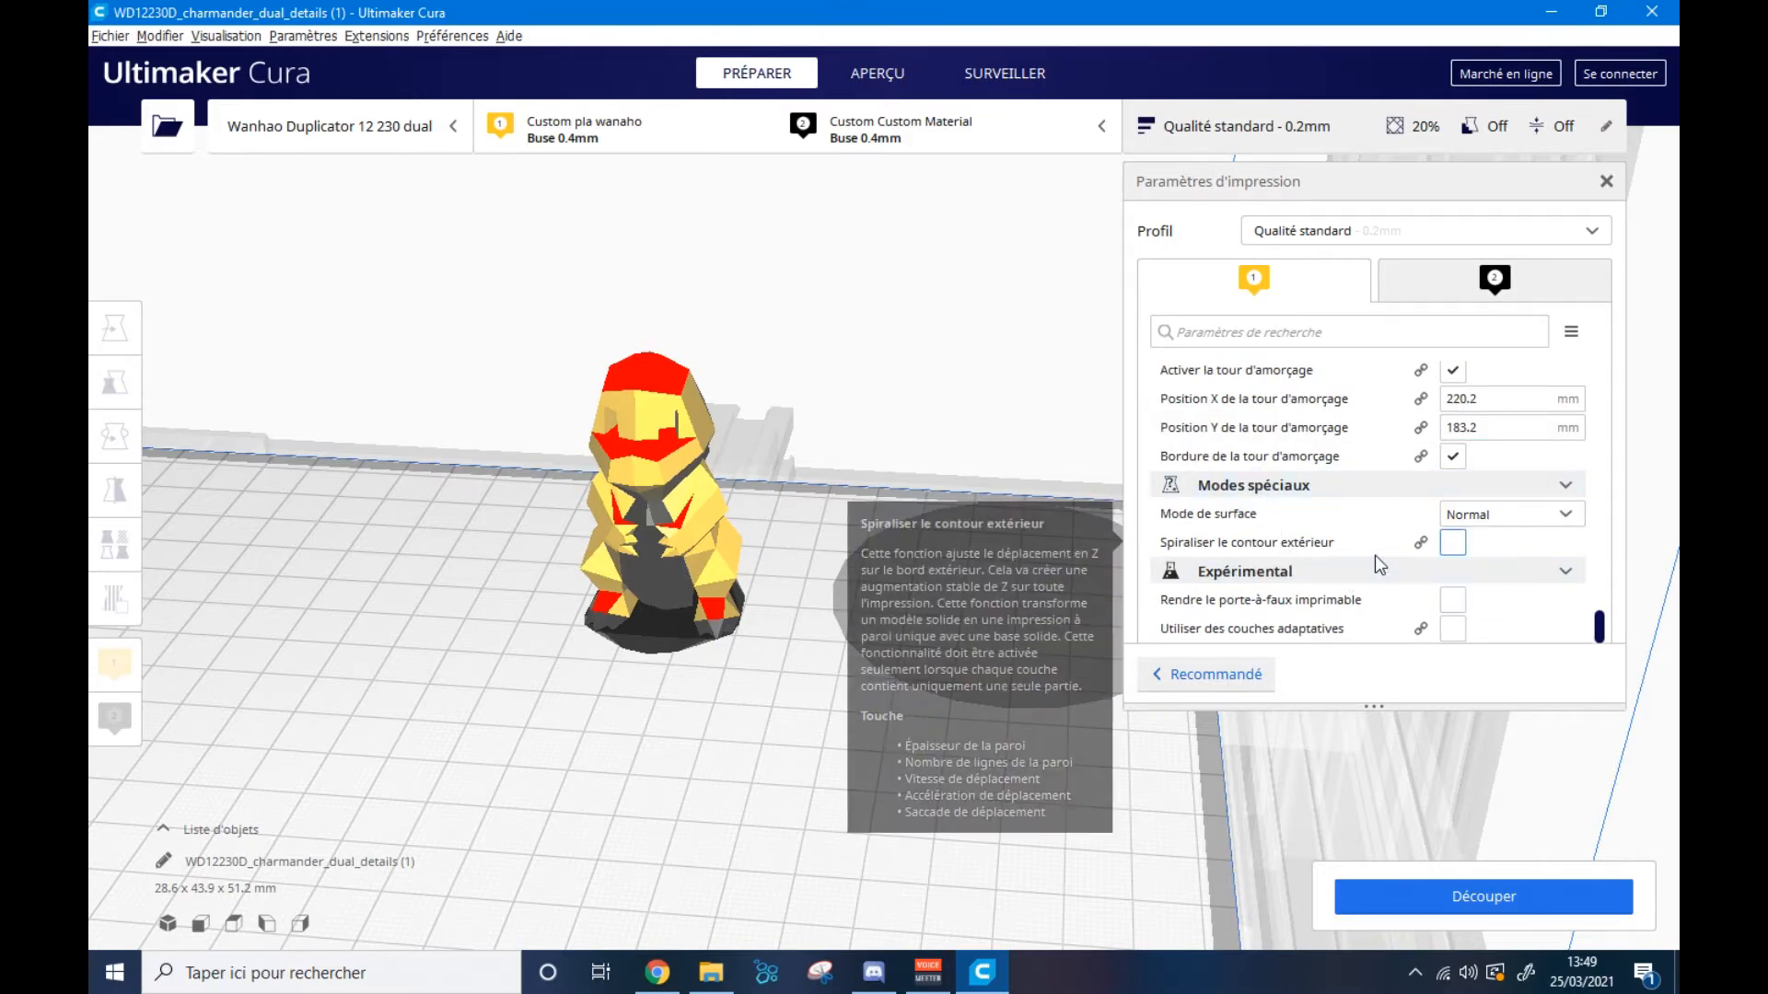
scroll(650, 544, "down", 4)
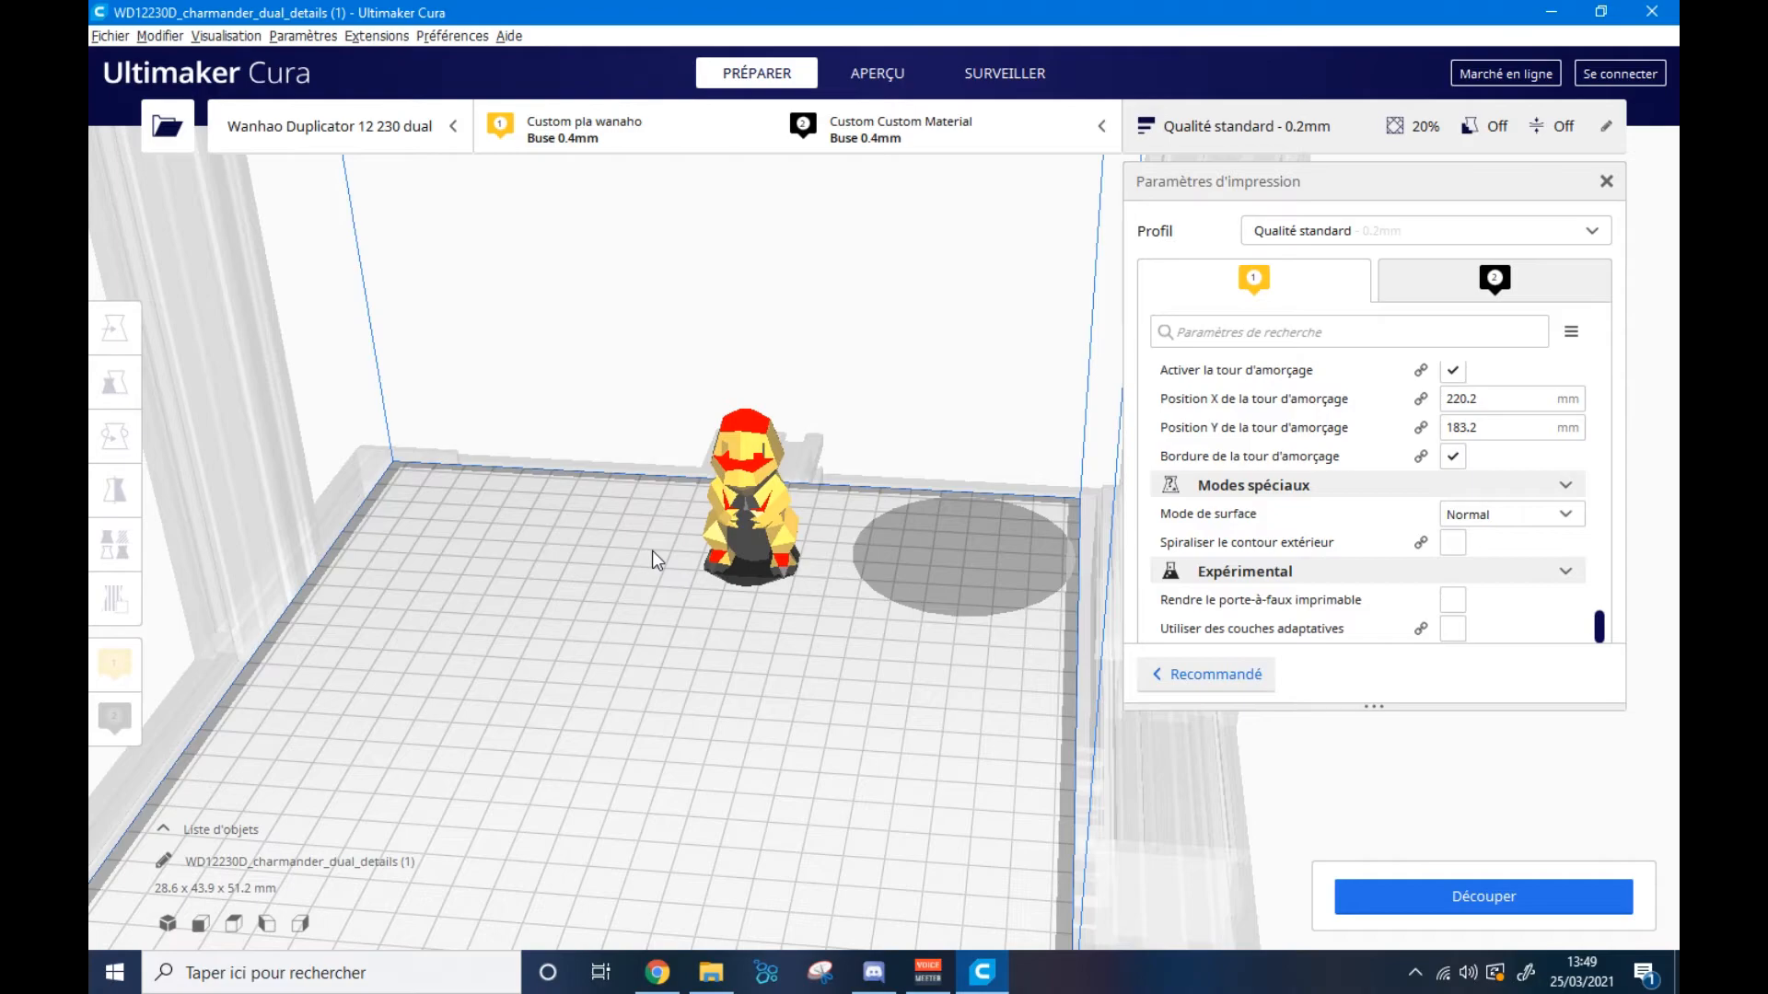